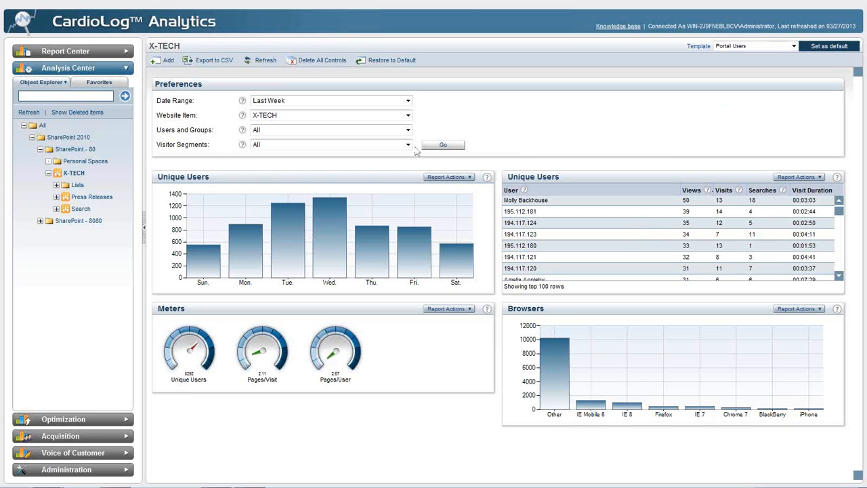
- Browse the object tree by expanding the SharePoint - 8080 folder, its Intranet Portal site and the Press Releases site under X-TECH
left_click(41, 221)
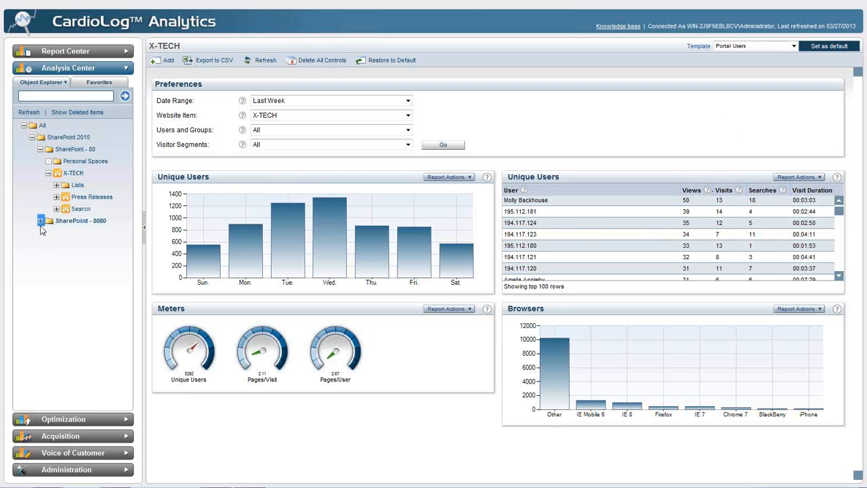
left_click(49, 233)
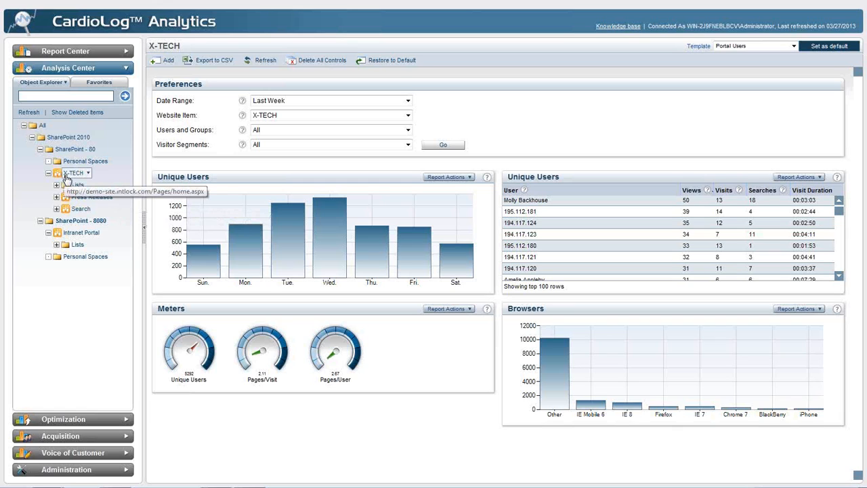
left_click(56, 197)
left_click(65, 208)
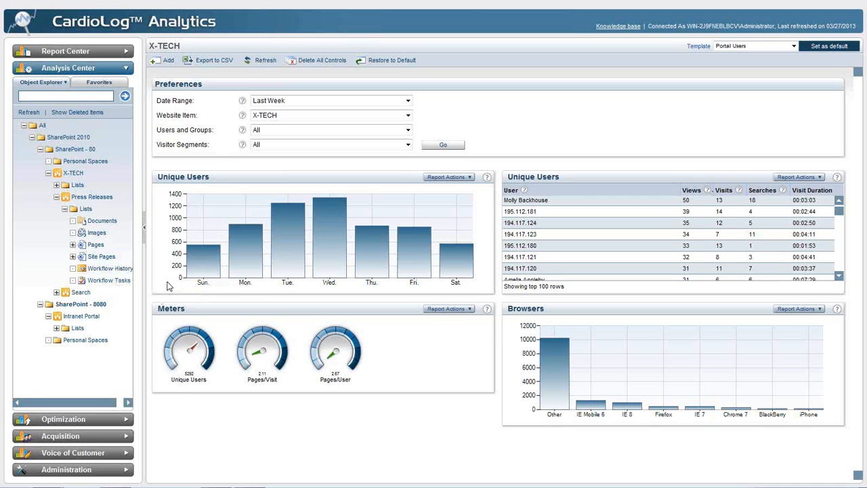
left_click(64, 209)
- Open the Press Releases site dashboard and load its reports with the date range set to Last Week
left_click(121, 197)
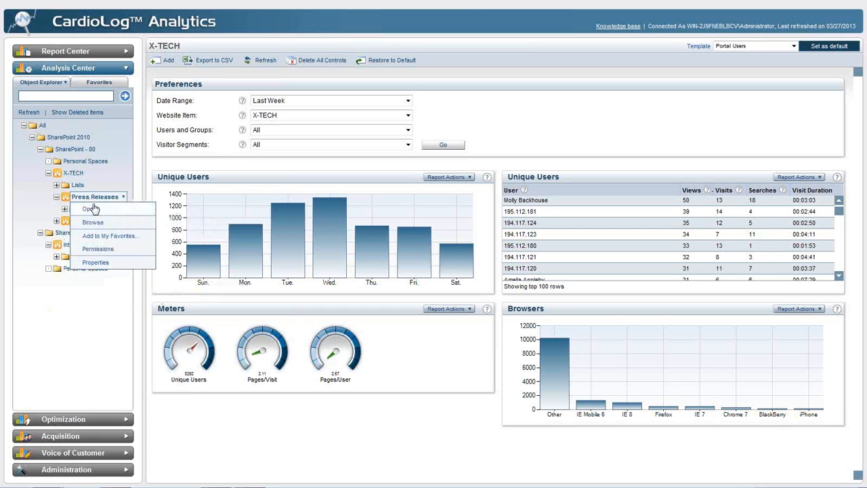
left_click(145, 220)
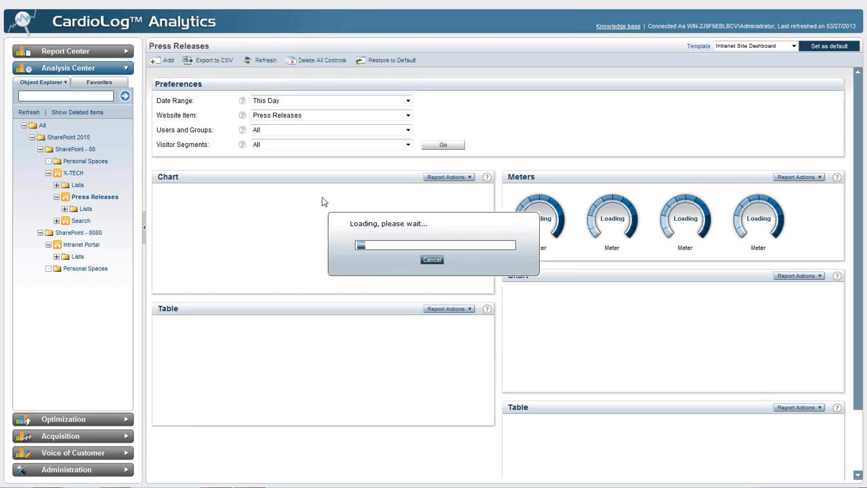
left_click(333, 101)
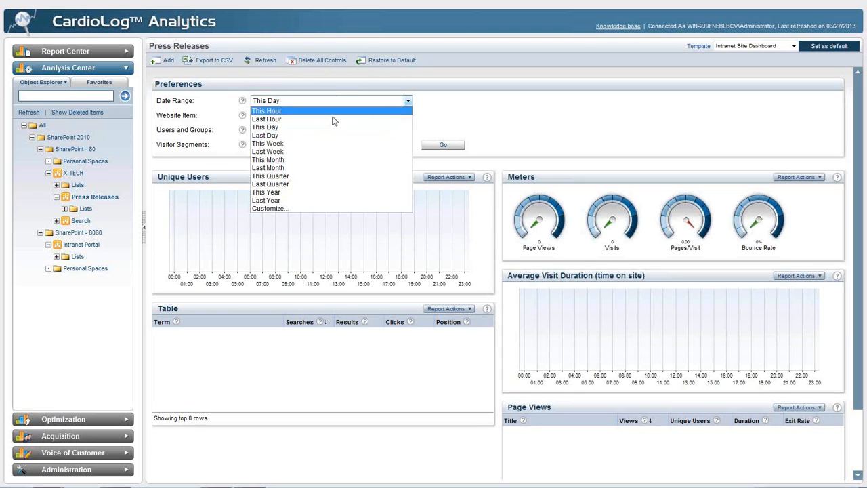
left_click(325, 151)
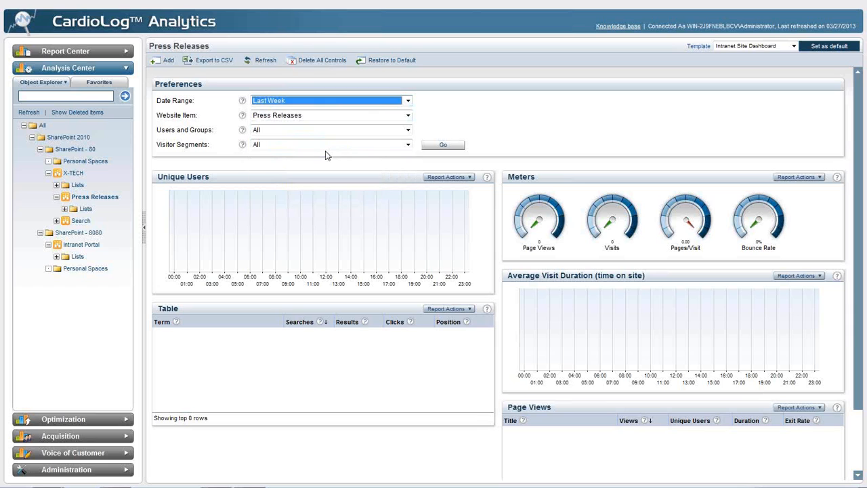
left_click(434, 145)
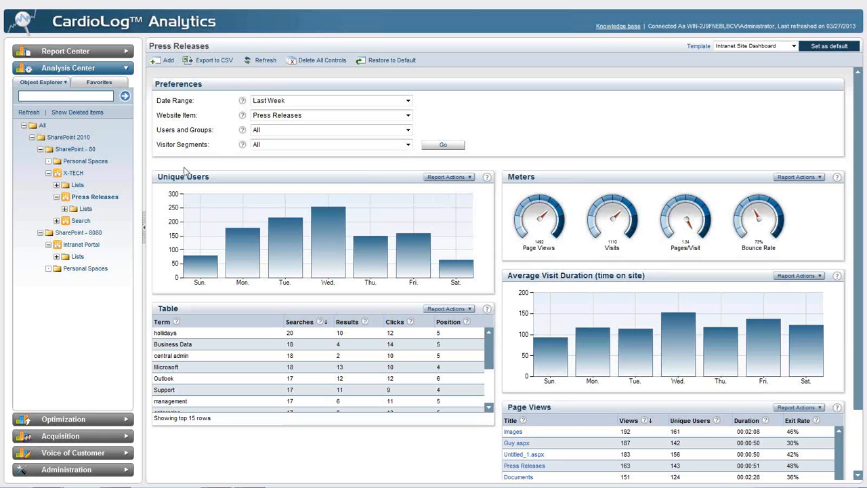
- Search the object tree for "download" and locate the download.aspx result in the tree using Sync Explorer
left_click(100, 97)
type("download")
key("Return")
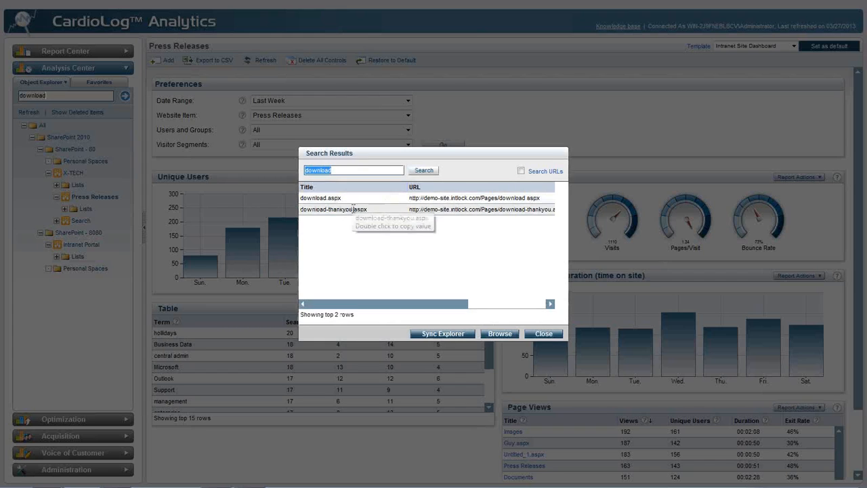
left_click(352, 199)
left_click(443, 333)
left_click(544, 334)
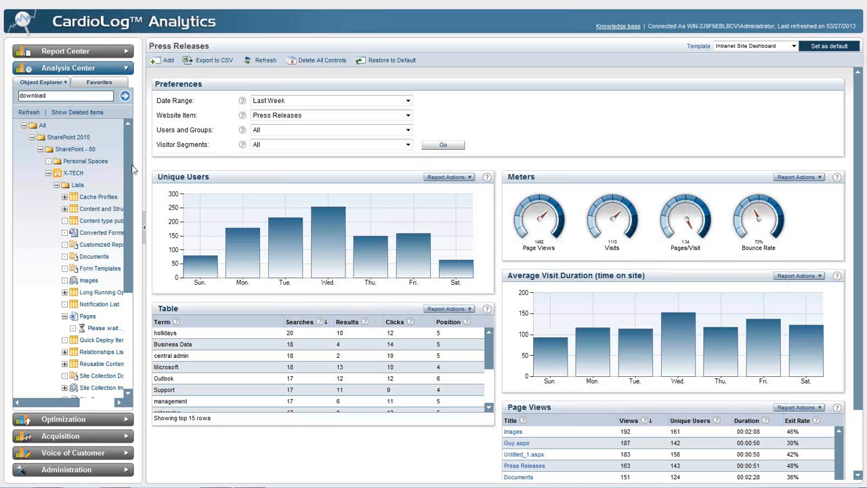
- Open the download.aspx page dashboard and load its reports with the date range set to Last Week
left_click(81, 164)
left_click(49, 181)
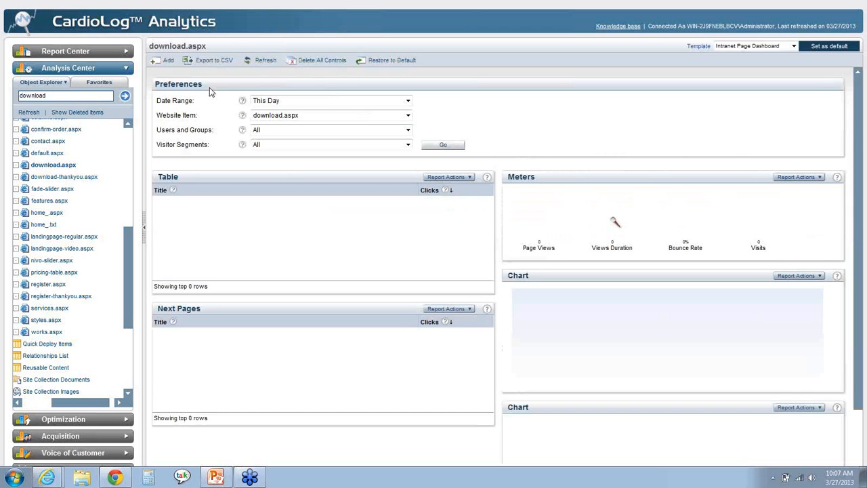
left_click(285, 101)
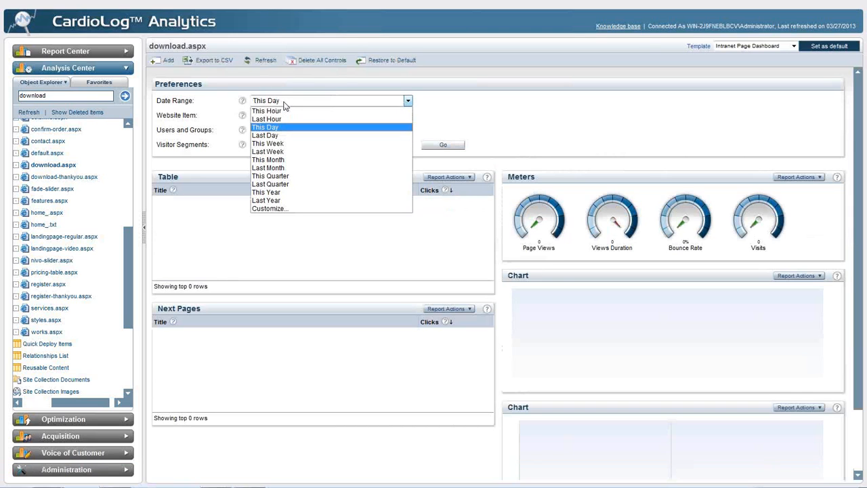
left_click(309, 151)
left_click(443, 145)
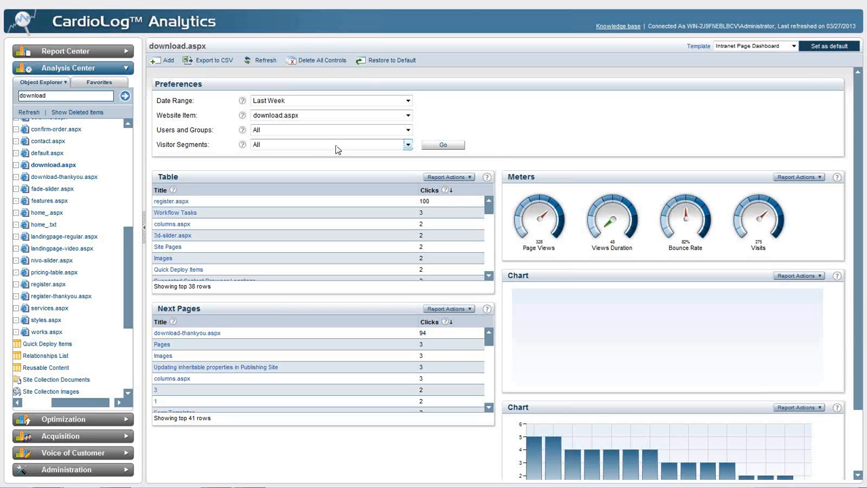
- Collapse the X-TECH site in the object tree
left_click(130, 140)
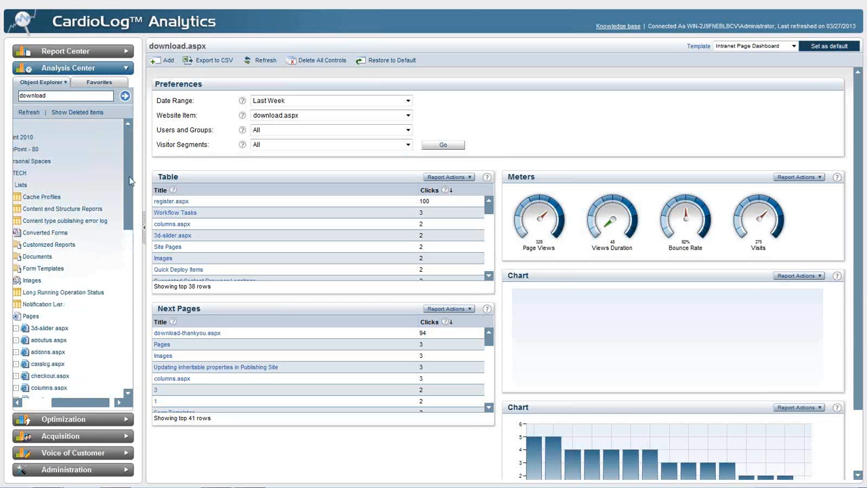
left_click(41, 403)
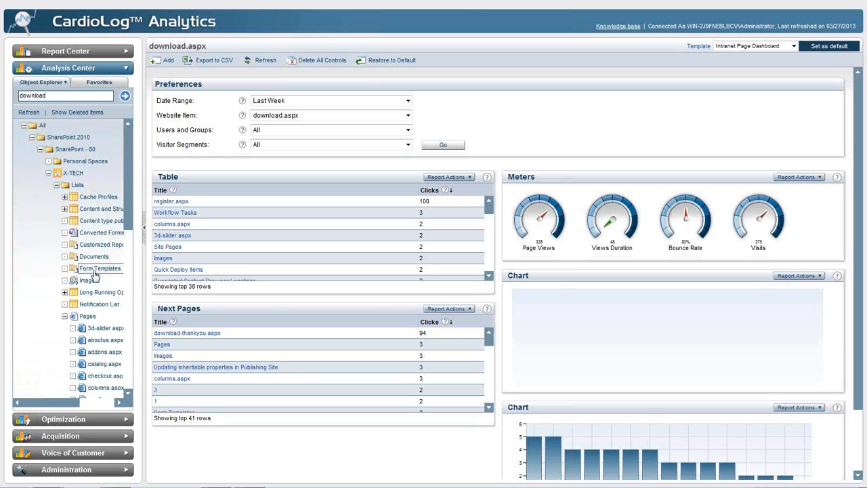
left_click(48, 174)
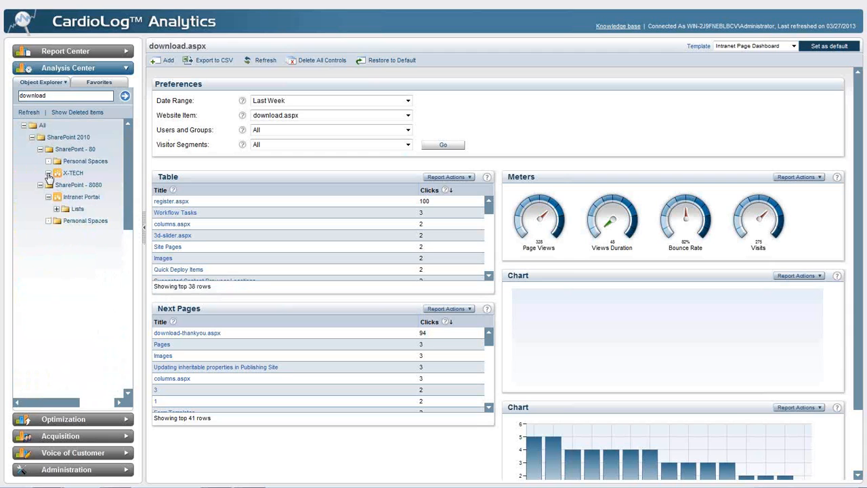
- Switch to the Report Center and start a new blank report in the Reports folder
left_click(68, 52)
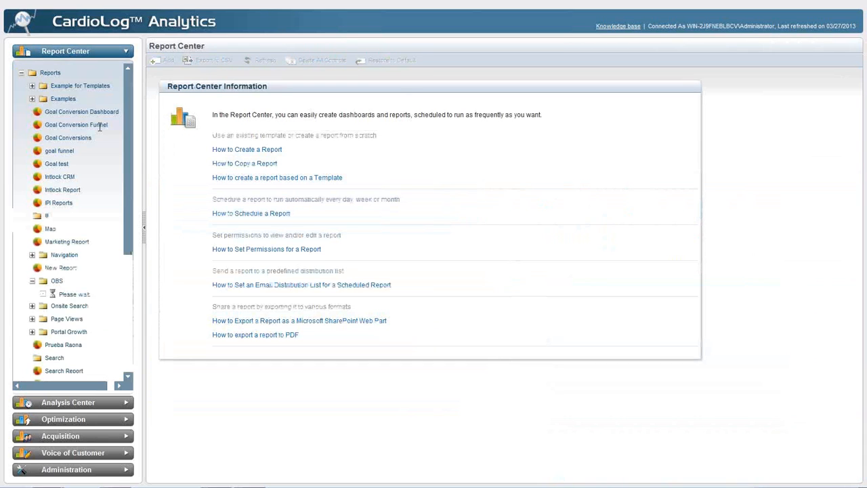
scroll(96, 131, "down", 3)
scroll(99, 132, "up", 1)
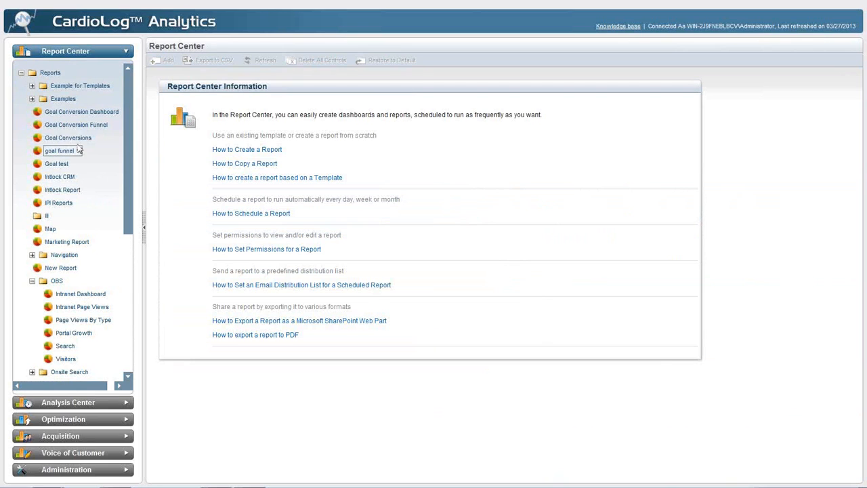
right_click(55, 73)
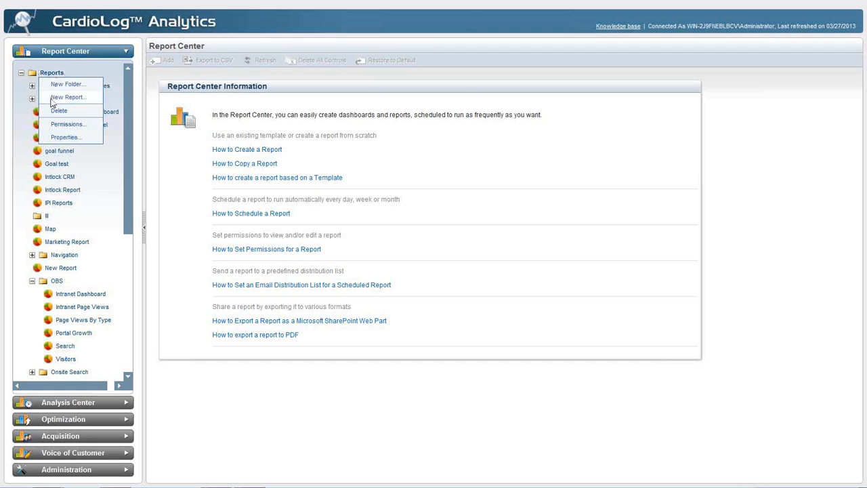
left_click(67, 97)
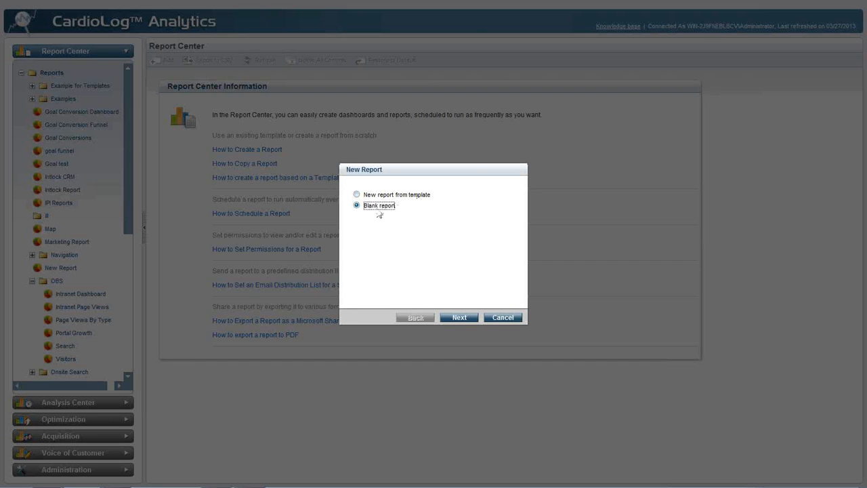
left_click(458, 318)
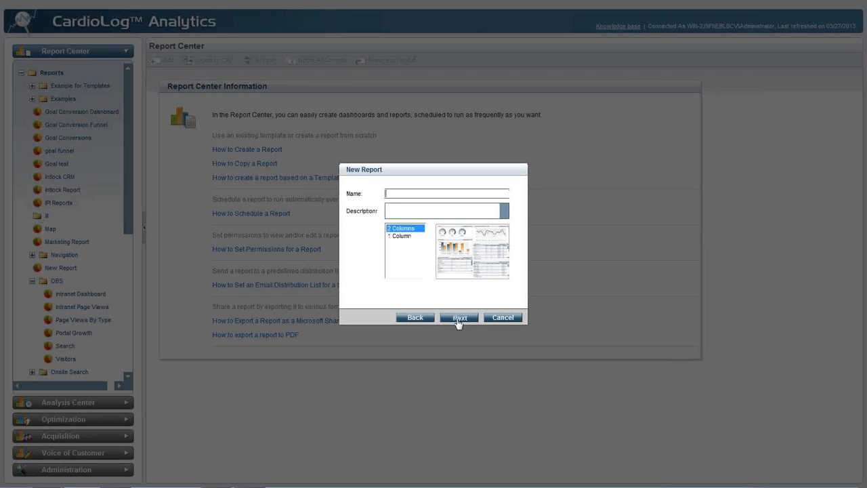
- Name the new report March Webinar Report and give it the 2 Columns layout
type("March")
type("ebinar Report")
key("Tab")
left_click(419, 237)
left_click(416, 229)
left_click(460, 316)
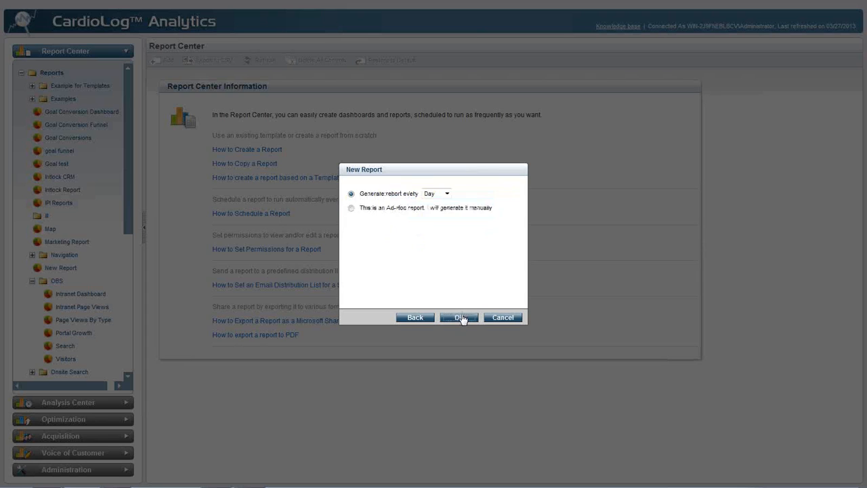
- Schedule the new report to be generated every Week and finish creating it
left_click(442, 194)
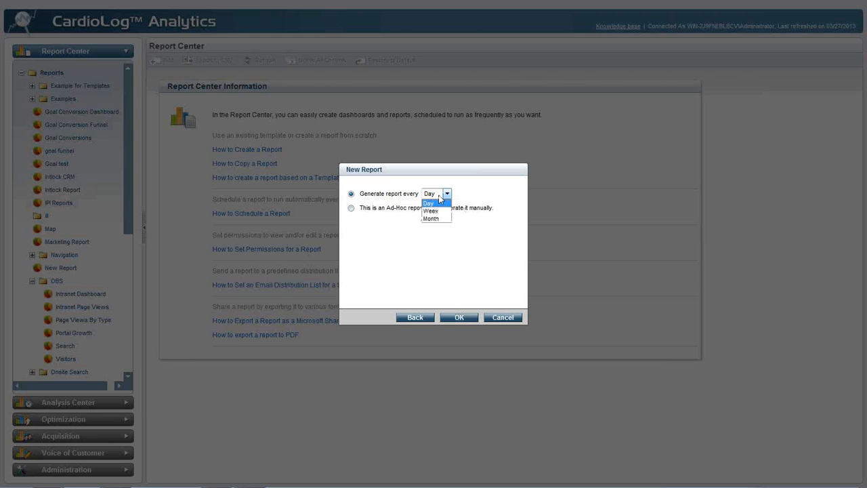
left_click(431, 211)
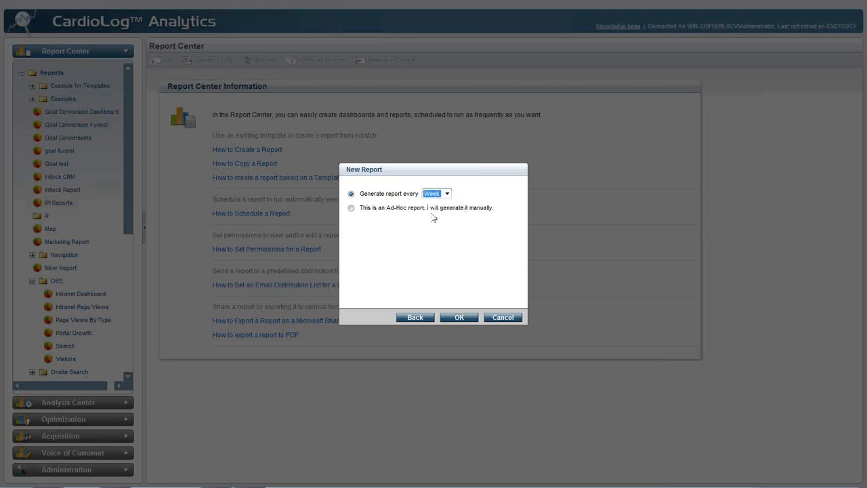
left_click(459, 318)
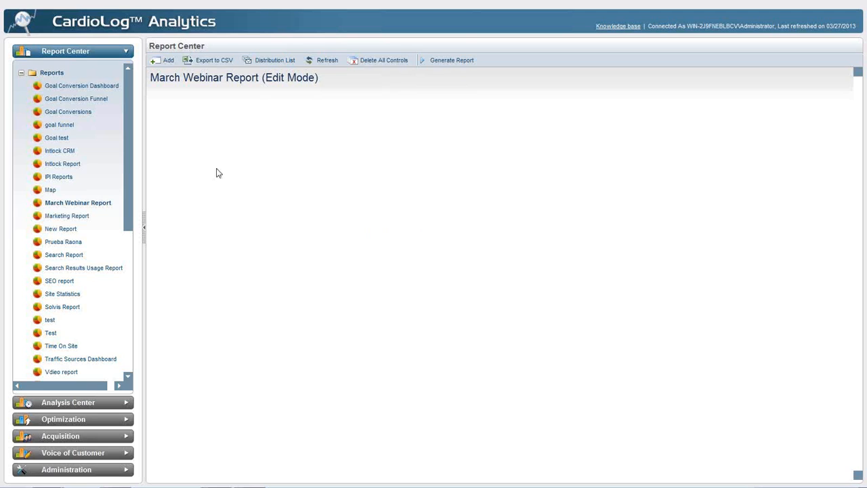
- Add a Page Views chart to the March Webinar Report
left_click(156, 62)
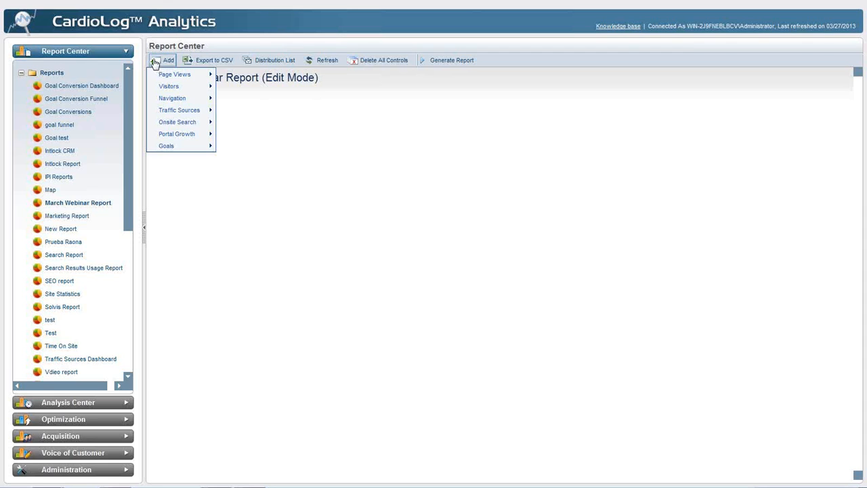
mouse_move(155, 74)
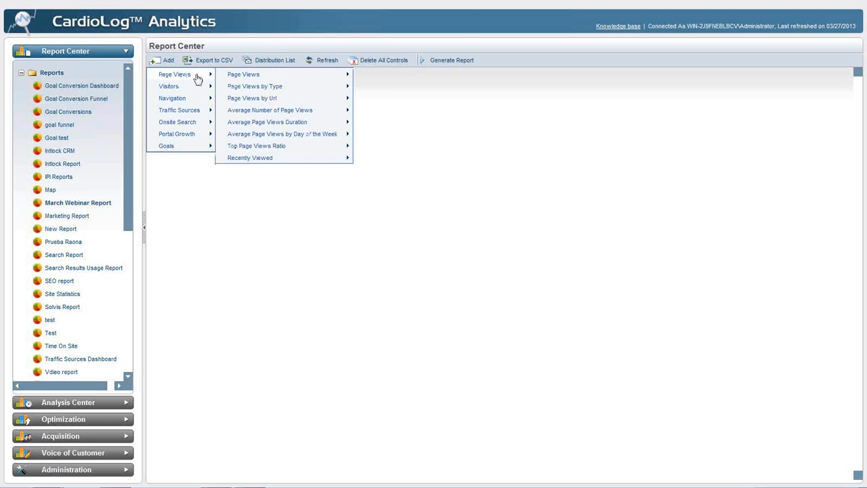
mouse_move(232, 78)
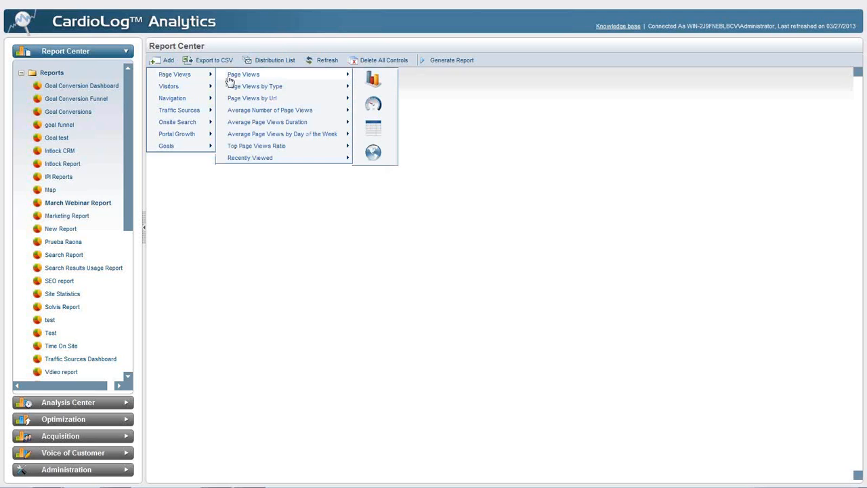
left_click(372, 79)
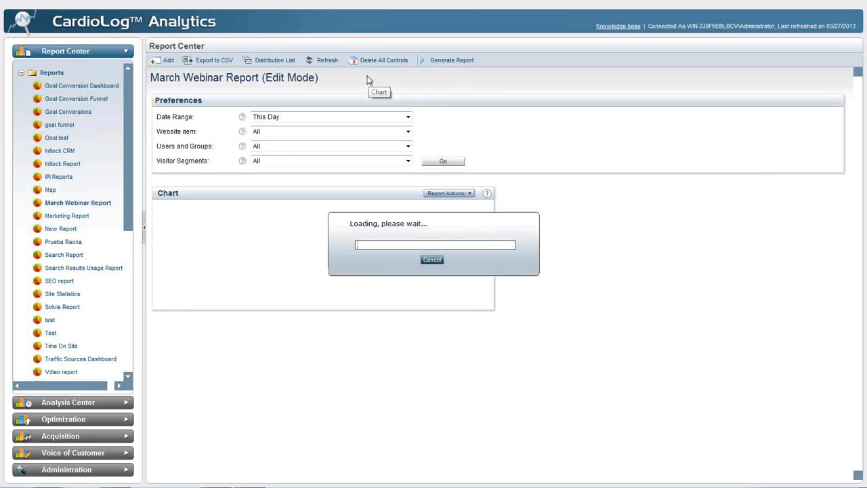
- Set the March Webinar Report's date range to Last Week and reload its data
left_click(333, 117)
left_click(313, 168)
left_click(437, 163)
- Add a Page Views by Type table to the report and place it in the second column beside the Page Views chart
left_click(164, 60)
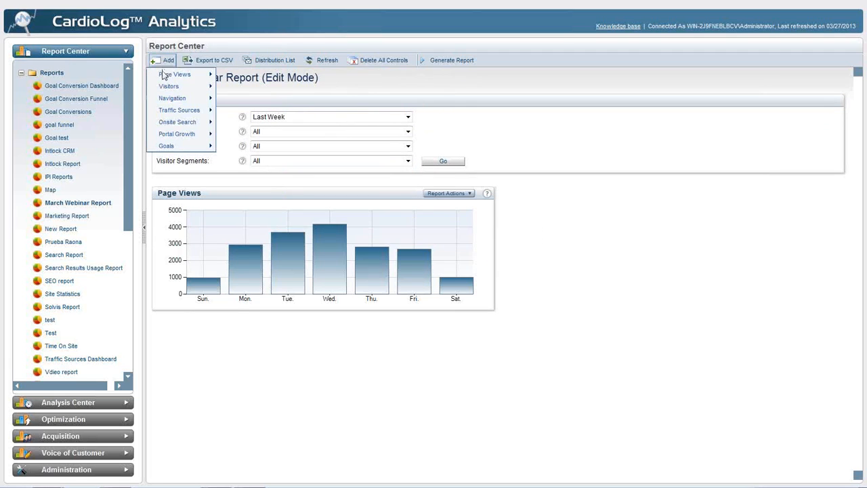
mouse_move(188, 75)
mouse_move(271, 86)
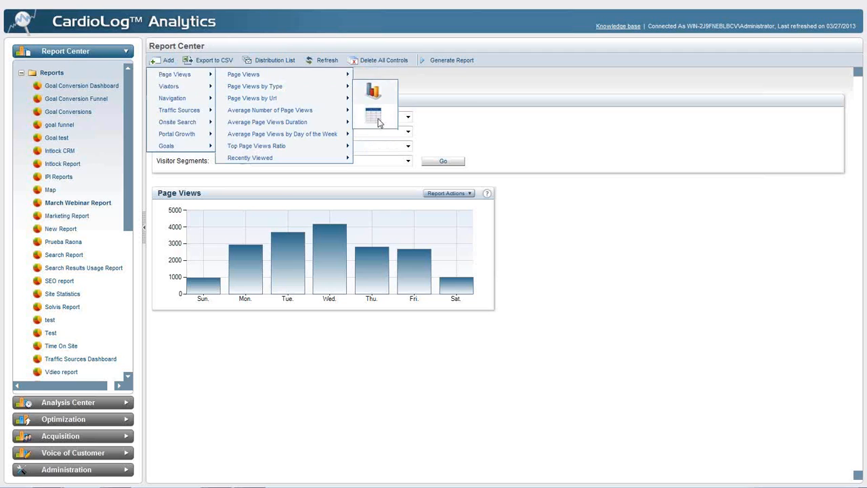
left_click(374, 117)
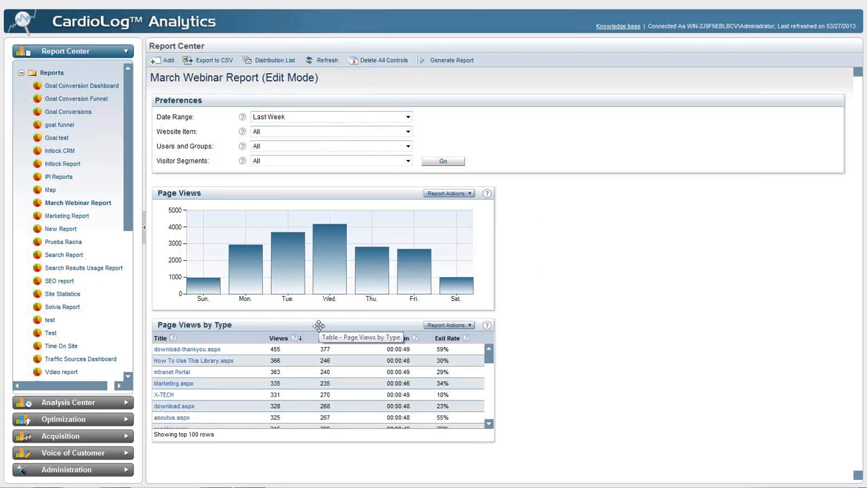
left_click_drag(319, 325, 558, 209)
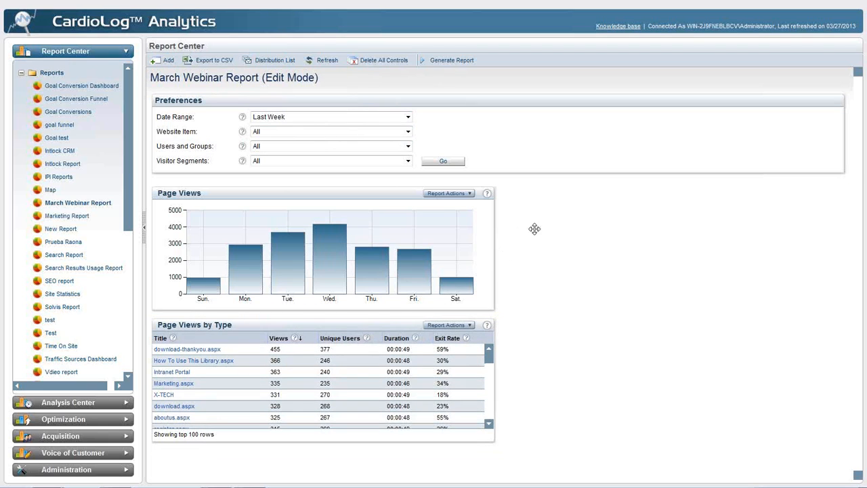
- Add a Unique Users table to the report and place it in the second column below the Page Views by Type table
left_click(167, 60)
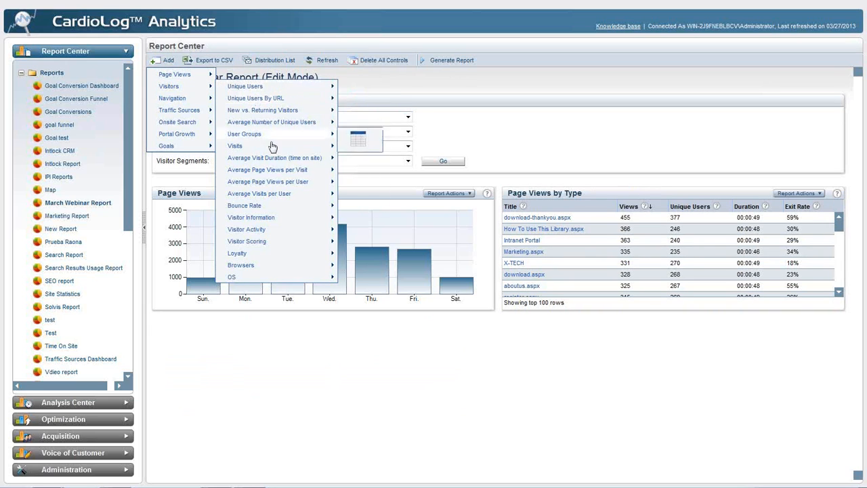
mouse_move(270, 278)
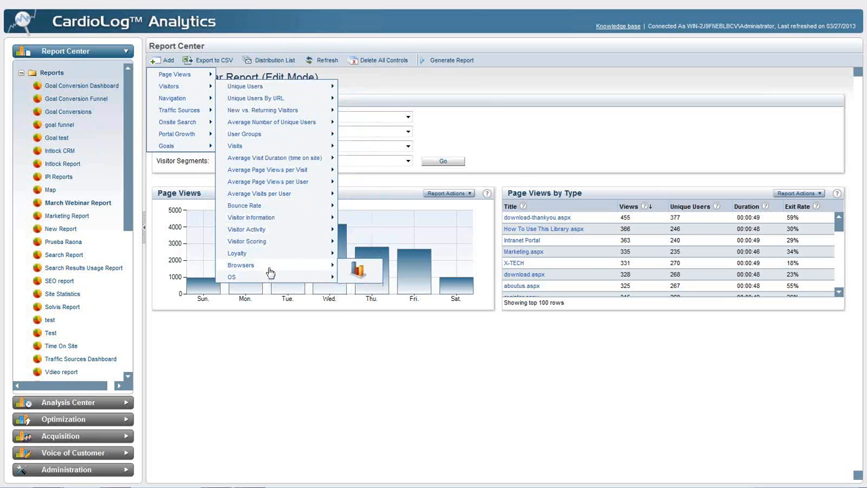
mouse_move(271, 218)
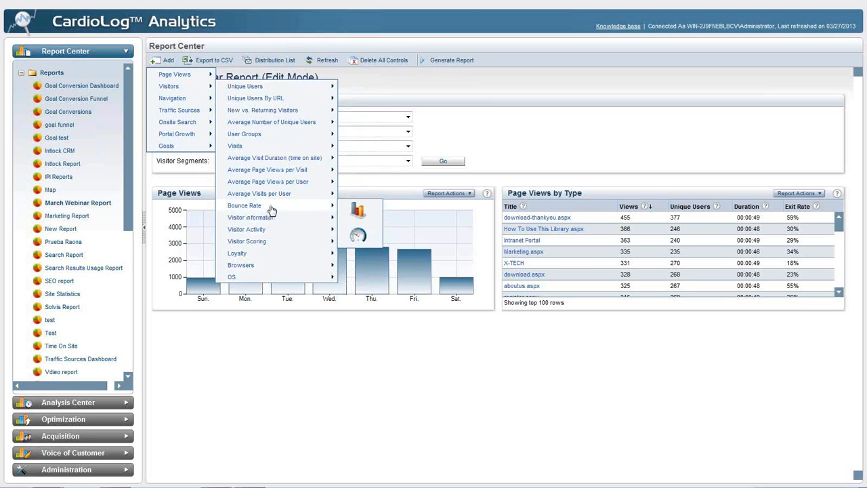
mouse_move(271, 174)
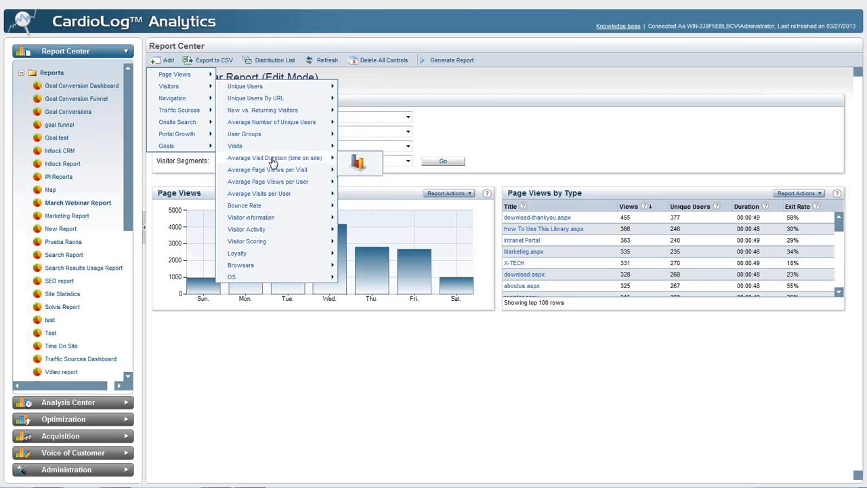
mouse_move(272, 139)
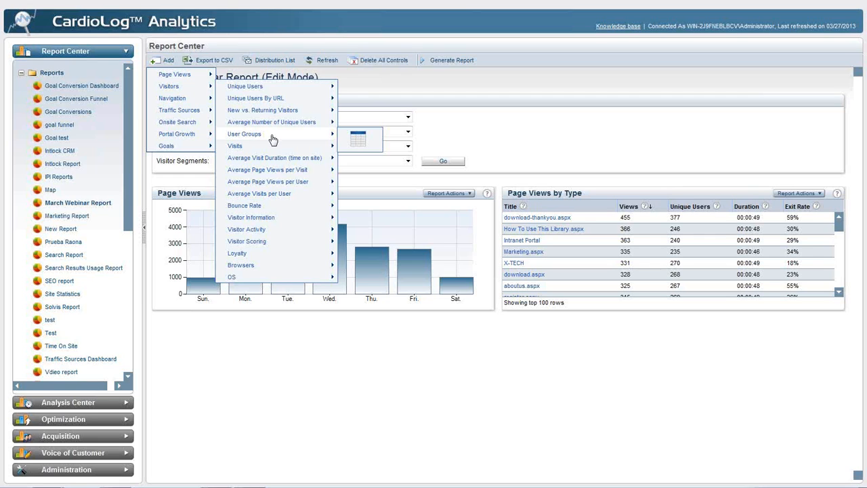
mouse_move(273, 89)
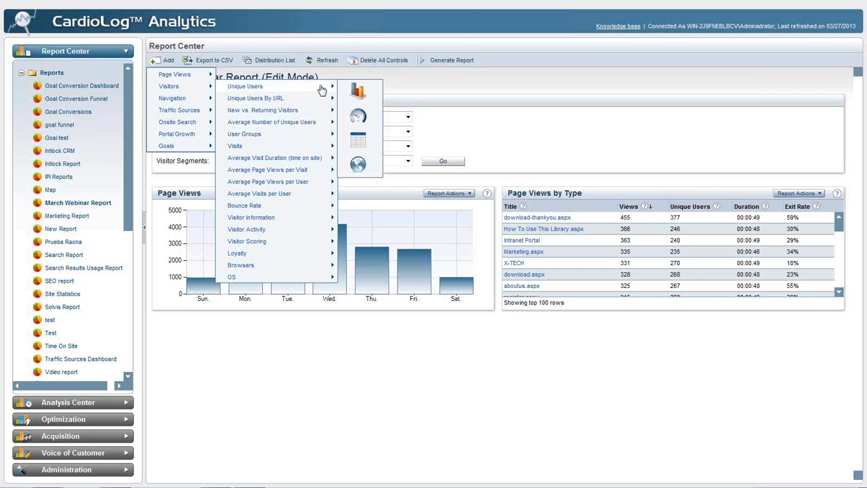
left_click(358, 90)
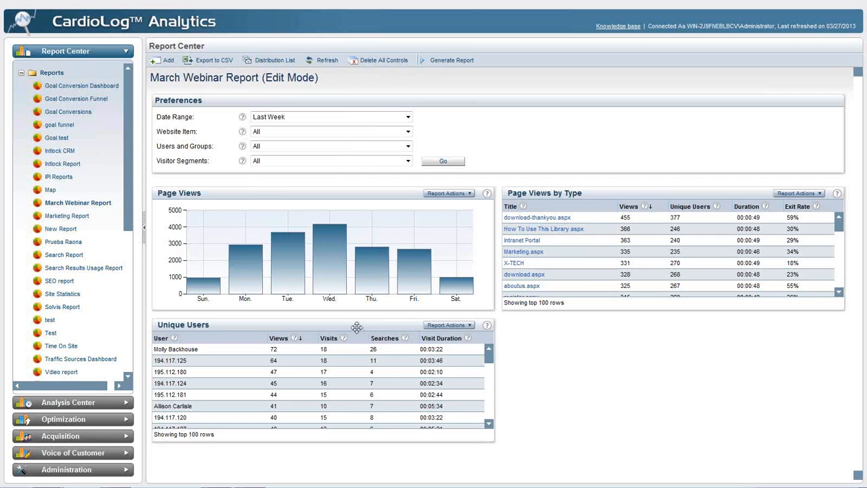
left_click_drag(422, 329, 535, 325)
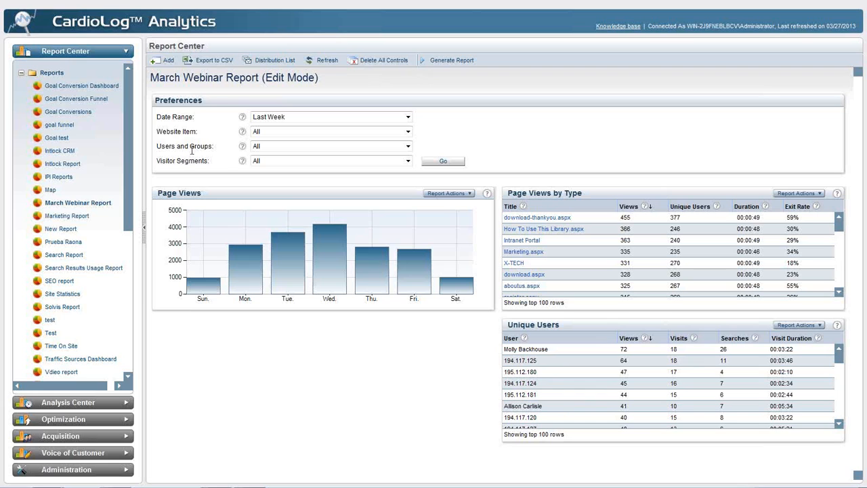
- Add an Onsite Search Phrases table to the March Webinar Report below the Page Views chart
left_click(163, 62)
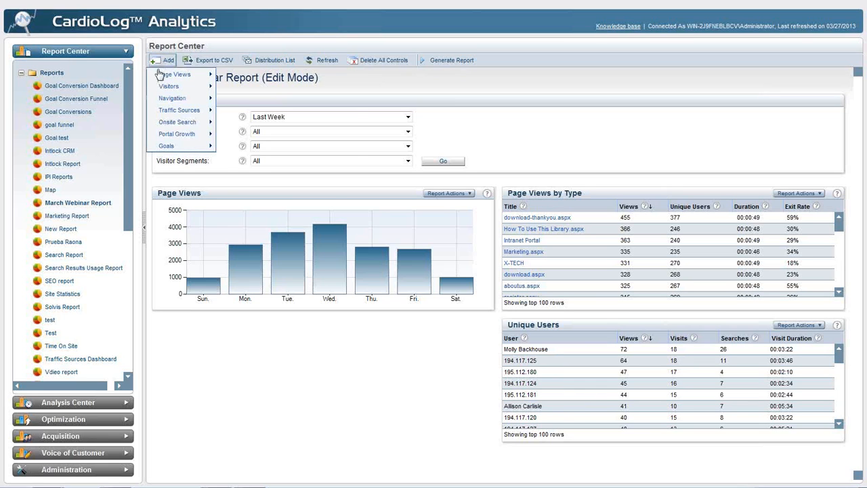
mouse_move(155, 126)
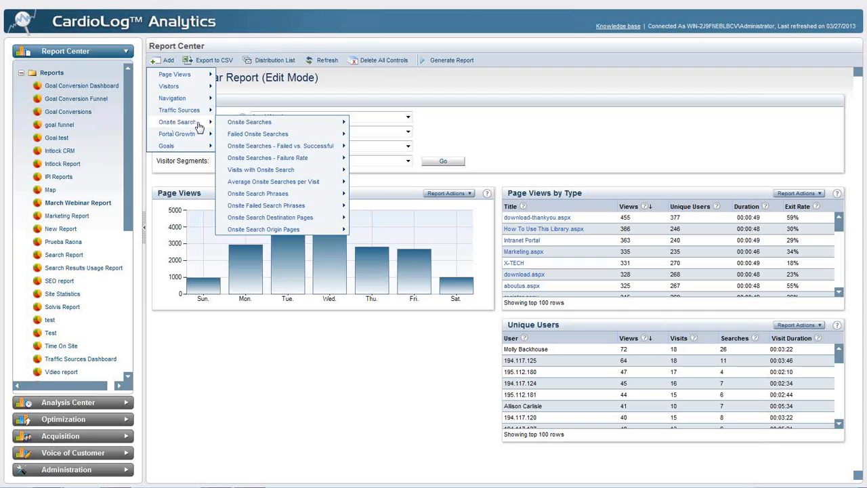
mouse_move(245, 128)
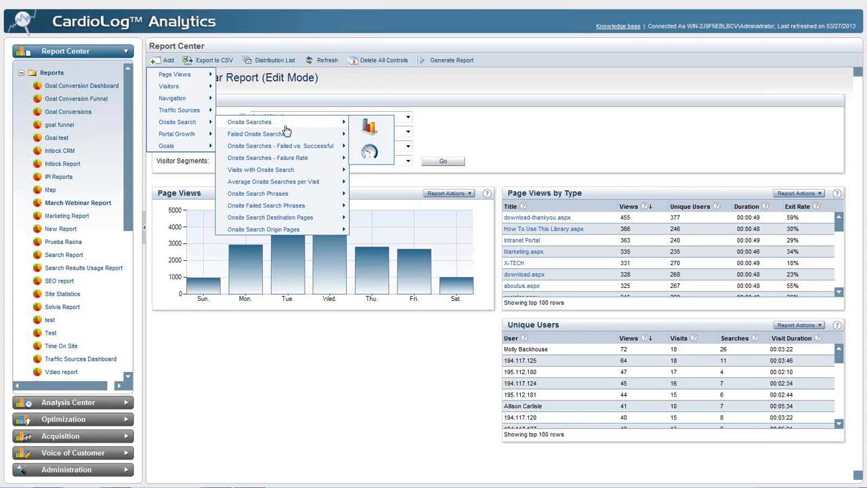
mouse_move(313, 233)
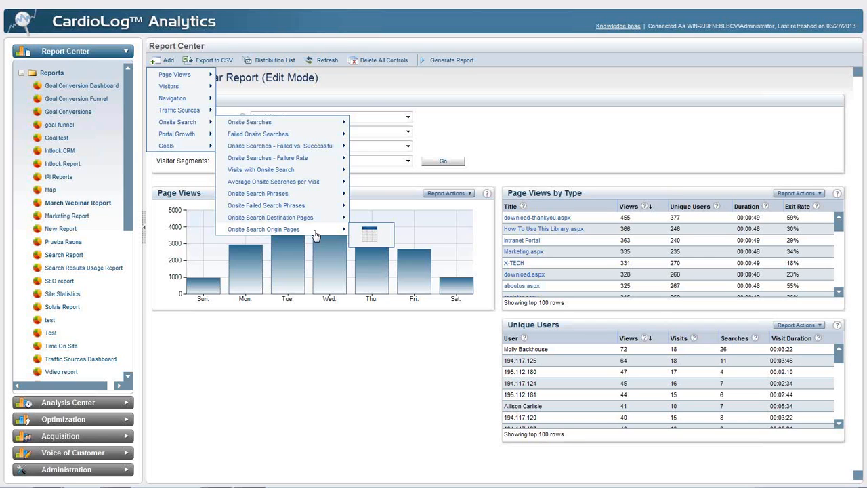
mouse_move(300, 196)
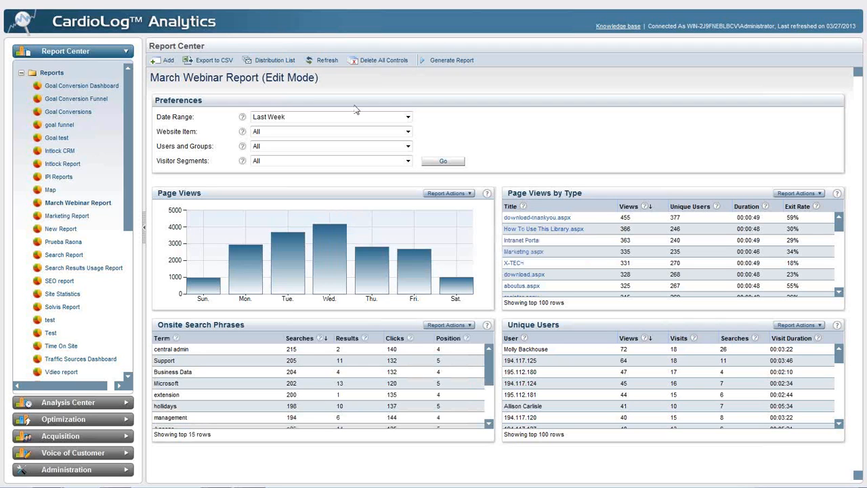
- Examine which Navigation, Portal Growth and Goals report types can be added to the March Webinar Report
left_click(155, 60)
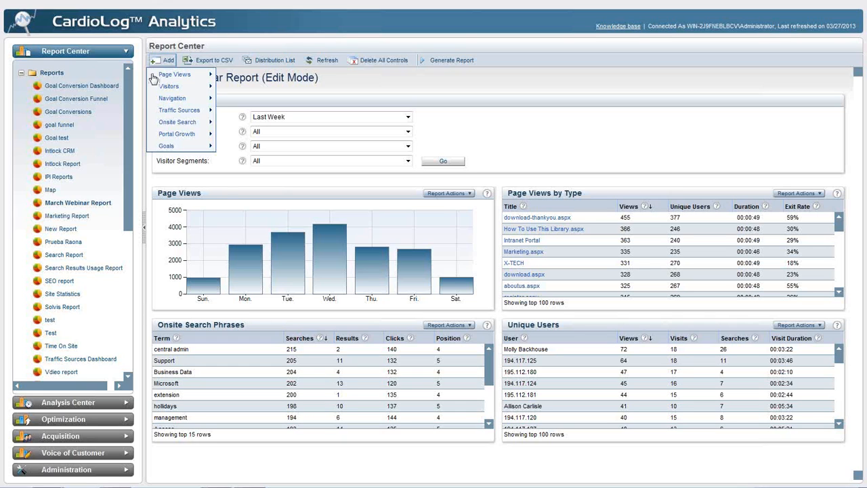
mouse_move(154, 99)
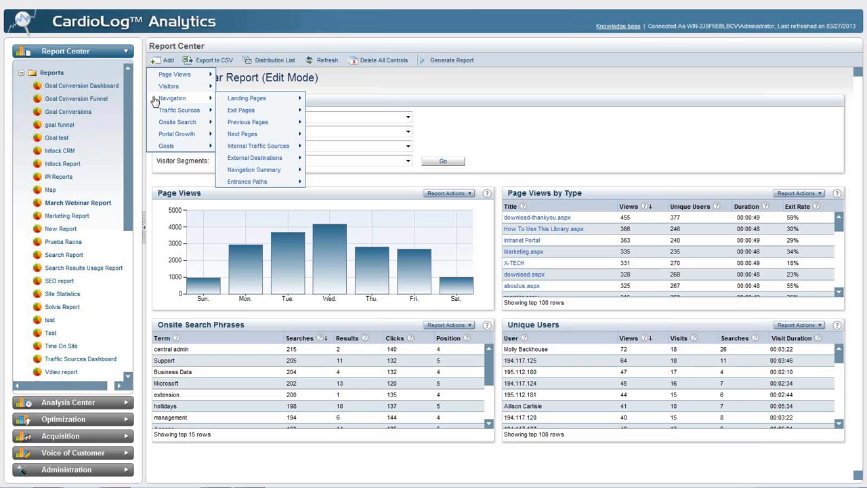
mouse_move(244, 110)
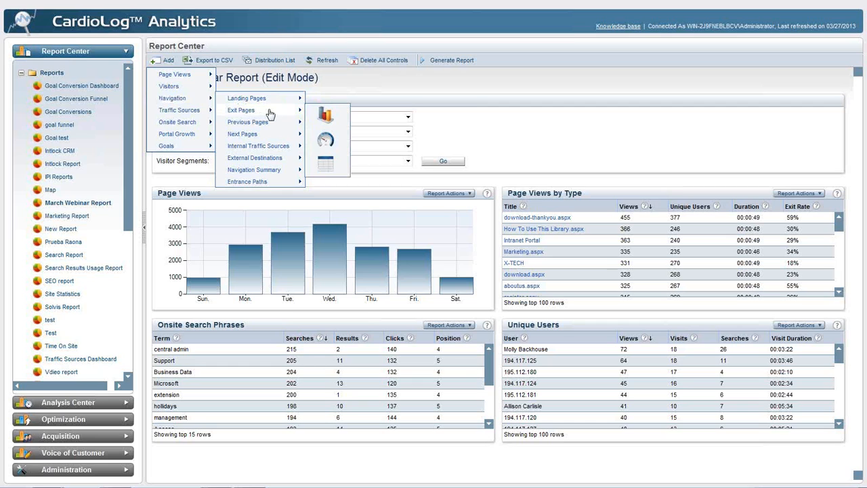
mouse_move(279, 129)
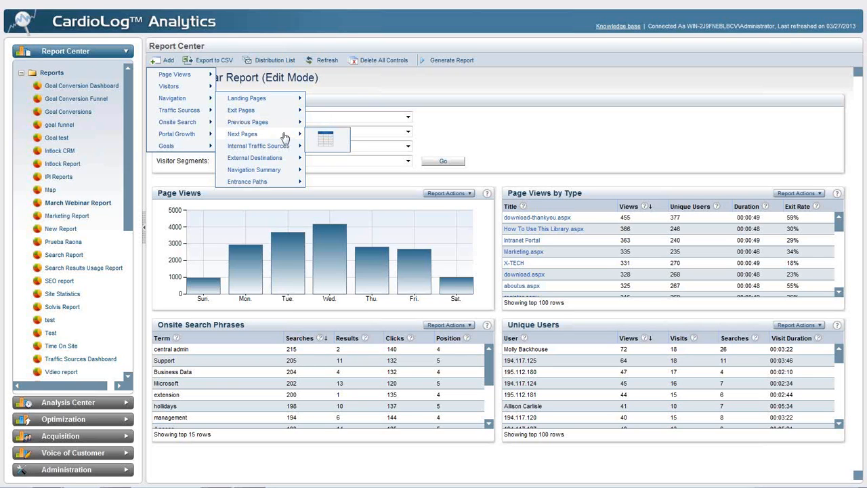
mouse_move(281, 160)
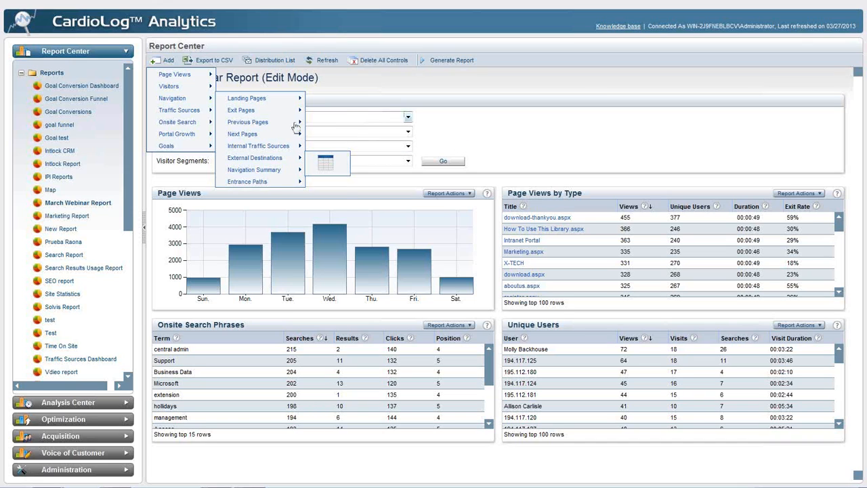
mouse_move(209, 125)
mouse_move(178, 134)
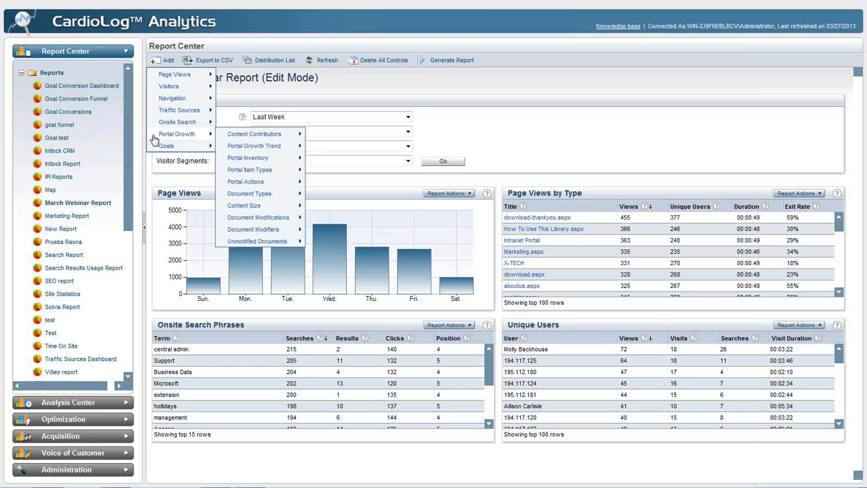
mouse_move(227, 137)
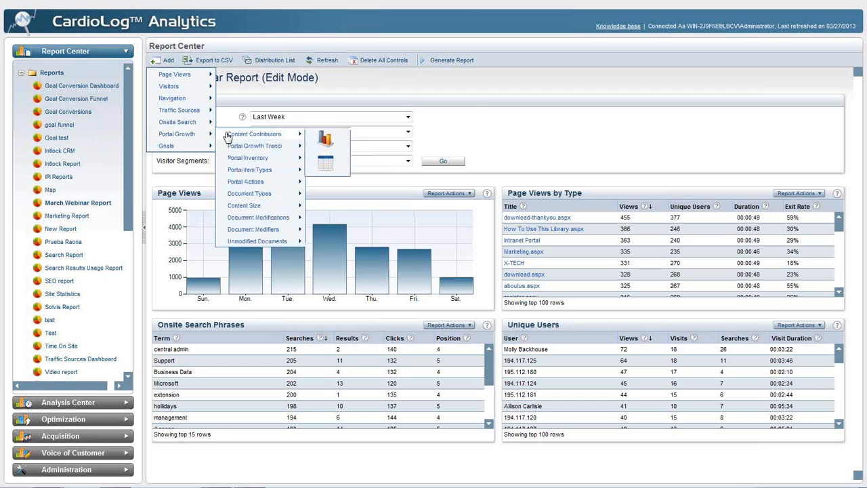
mouse_move(243, 171)
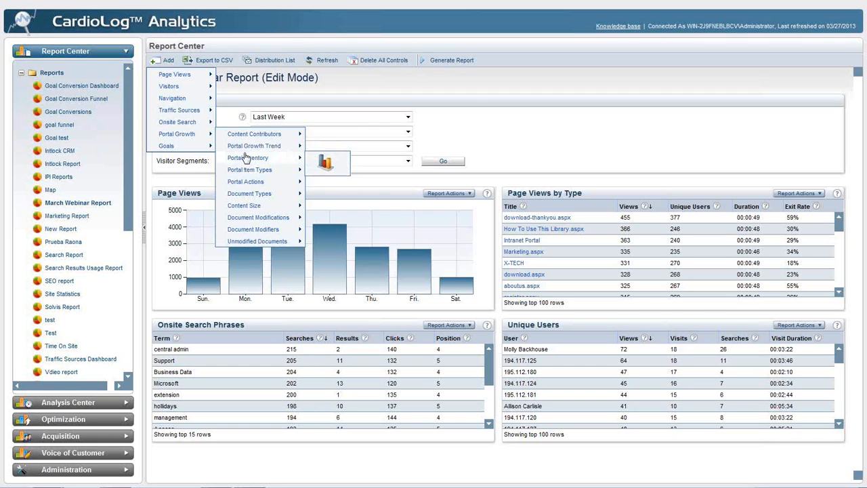
mouse_move(205, 149)
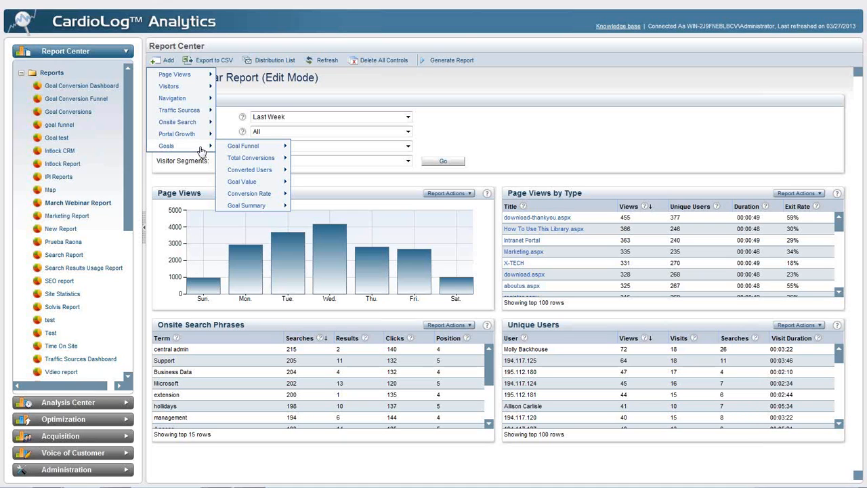
- Try to open the Goal Conversion Funnel report from the Reports tree
right_click(97, 100)
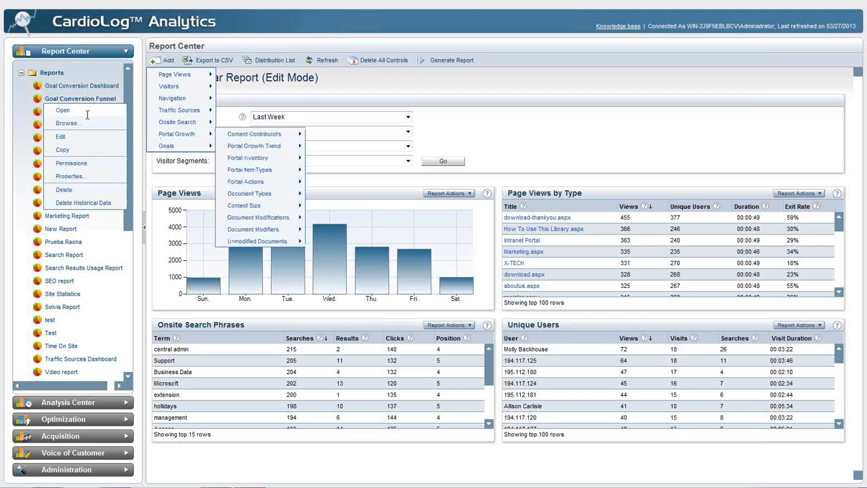
left_click(86, 112)
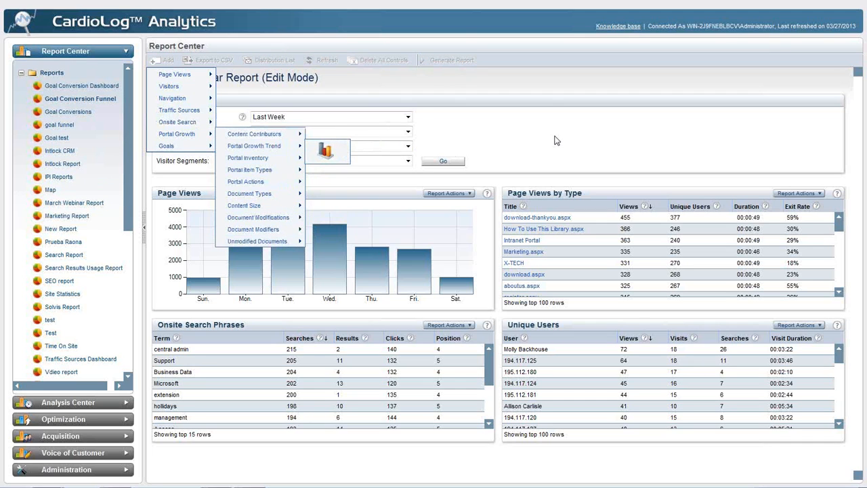
left_click(632, 153)
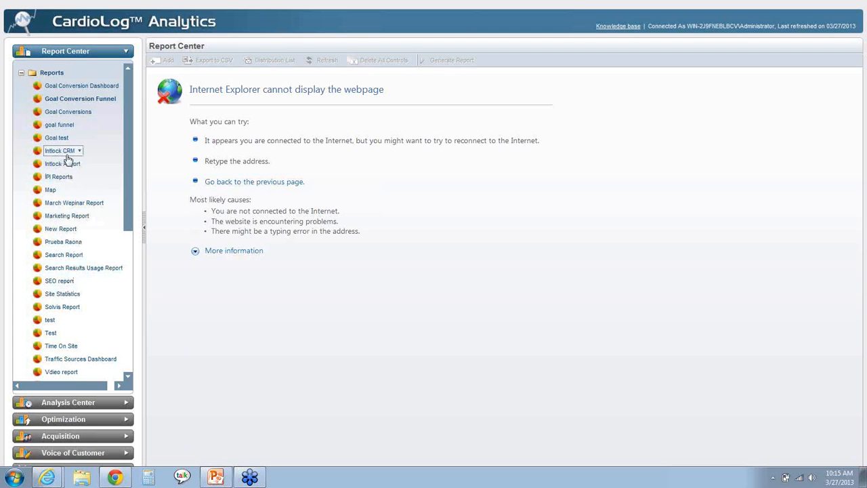
- Try to reopen the March Webinar Report from the Reports tree
left_click(128, 243)
left_click_drag(127, 238, 130, 113)
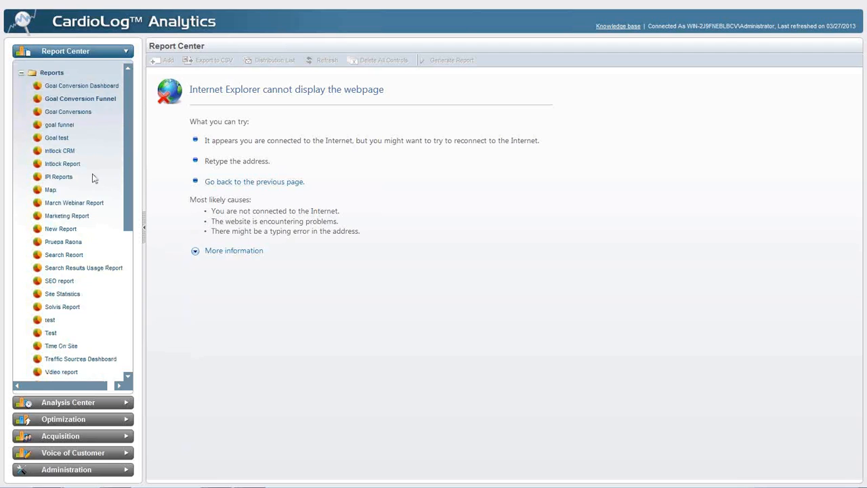
left_click(78, 203)
left_click(81, 217)
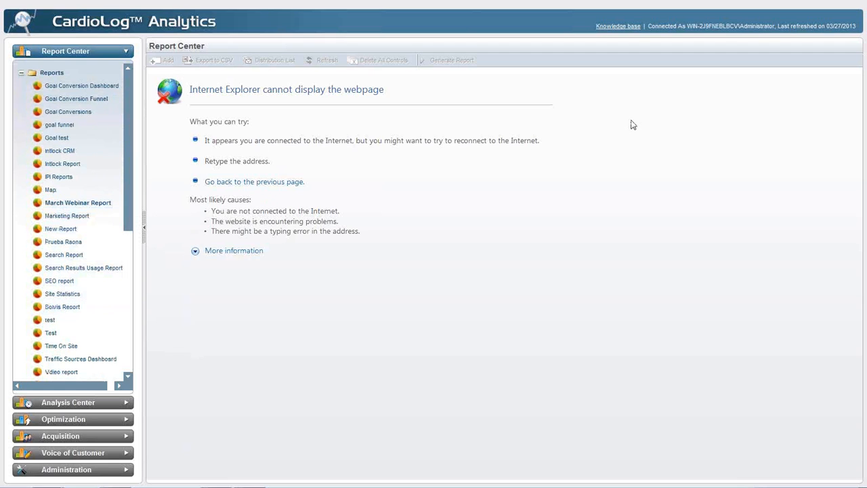
- Examine the Goal Conversion Funnel from Home Page to Product Download, including the conversions and drop-offs between its steps
mouse_move(552, 4)
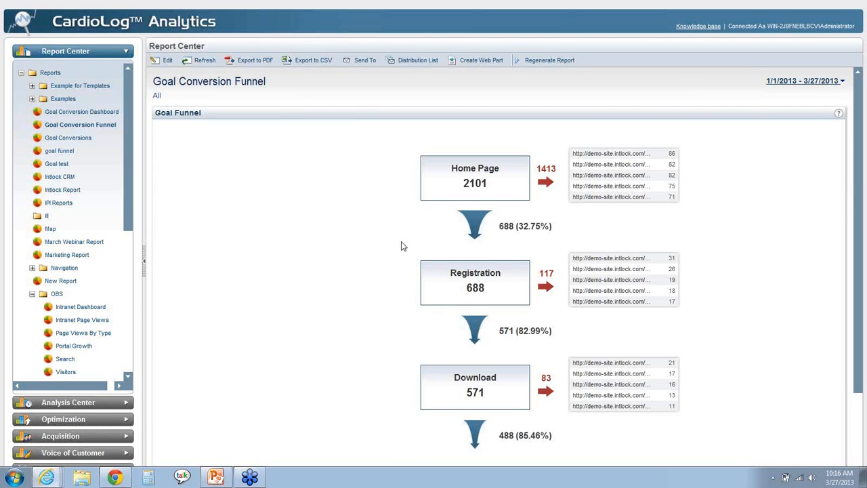
scroll(373, 244, "down", 1)
scroll(375, 242, "down", 2)
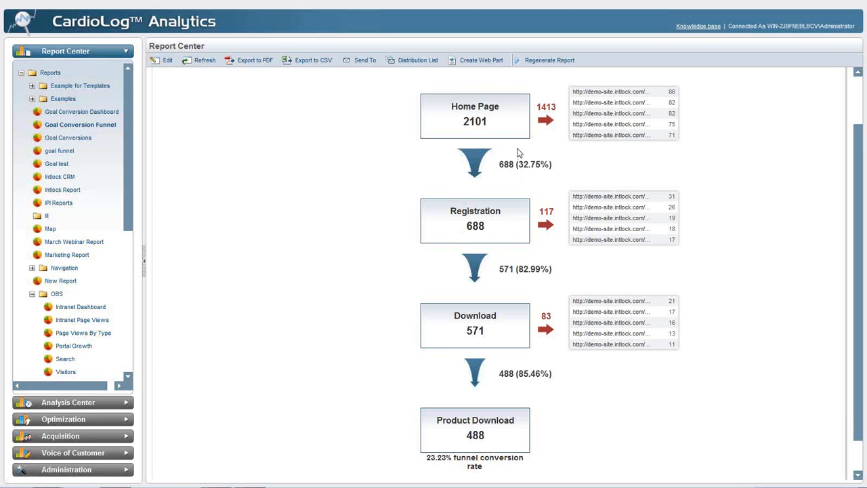
double_click(476, 126)
double_click(504, 164)
double_click(546, 212)
scroll(364, 230, "up", 1)
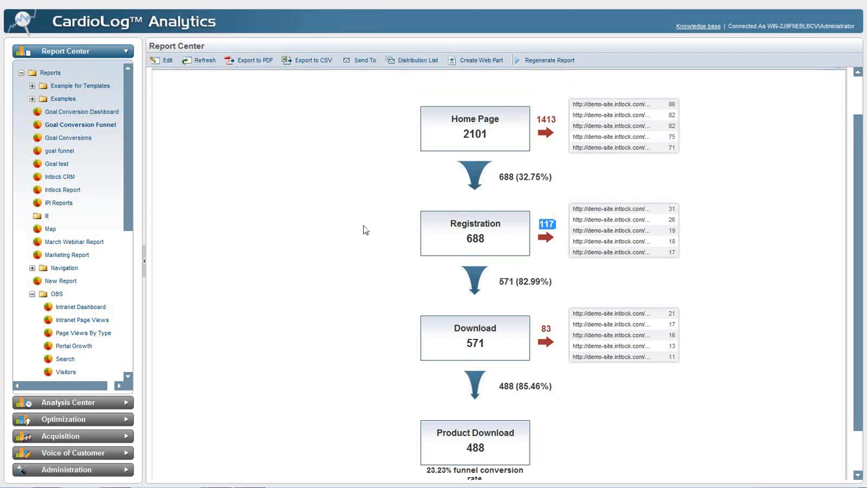
scroll(363, 230, "up", 3)
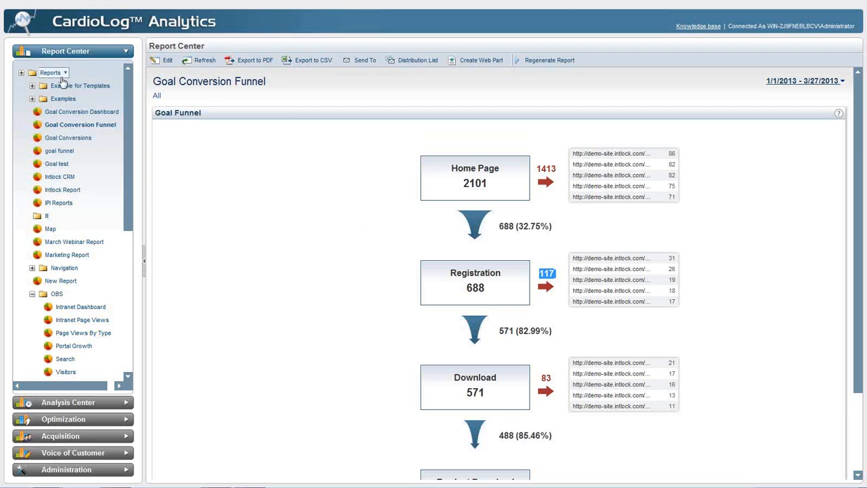
- Reopen the March Webinar Report and refresh the cached data in its Page Views chart
right_click(51, 242)
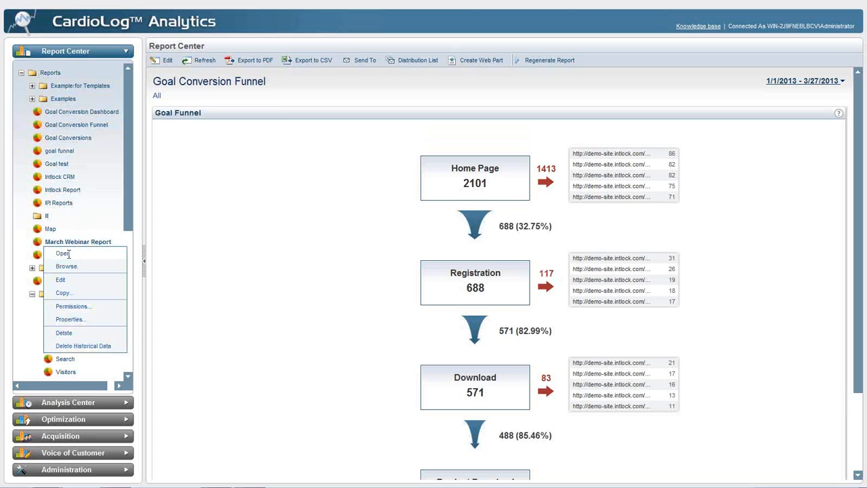
left_click(64, 254)
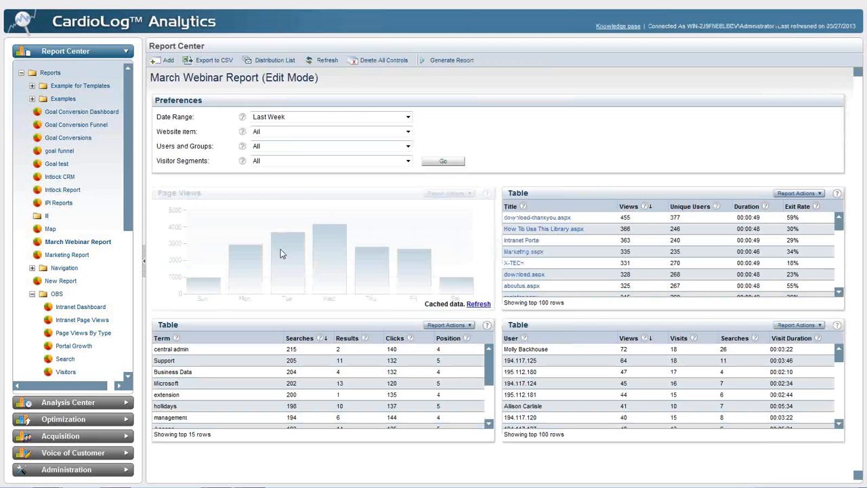
left_click(478, 304)
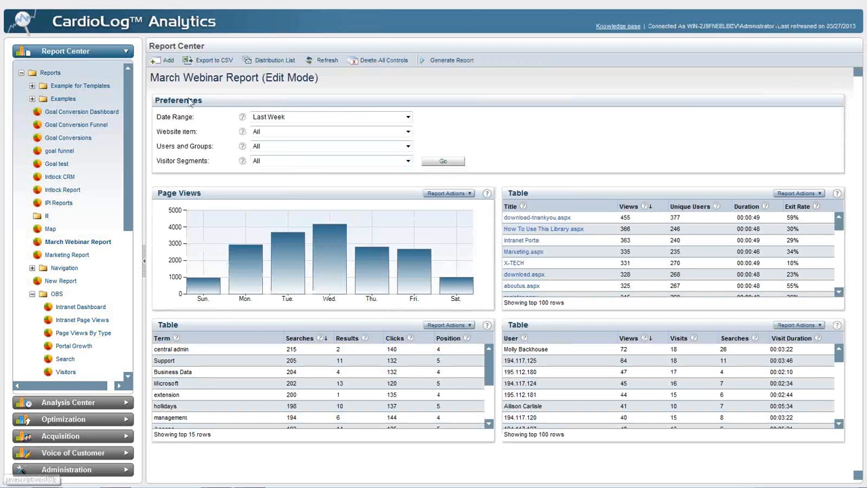
left_click(165, 61)
mouse_move(175, 74)
mouse_move(239, 76)
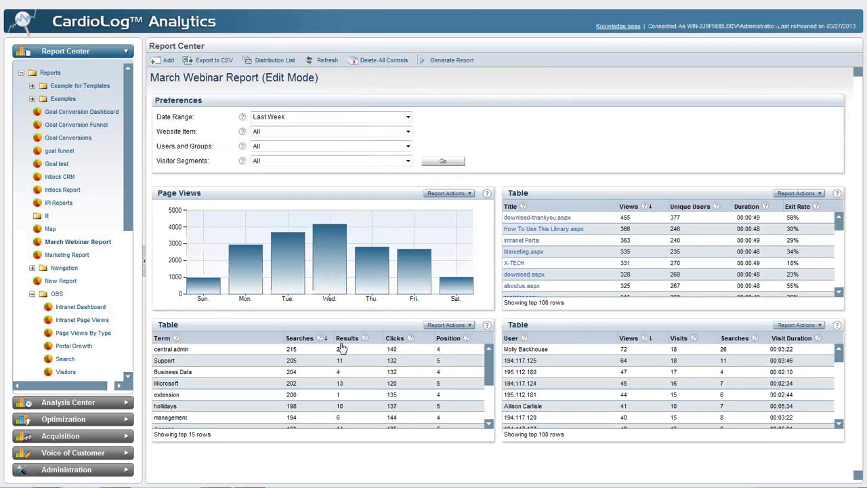
- Move the Meters component above the Page Views chart and add Unique Users and Onsite Searches meters to it
left_click_drag(329, 455, 343, 321)
left_click_drag(337, 192, 336, 189)
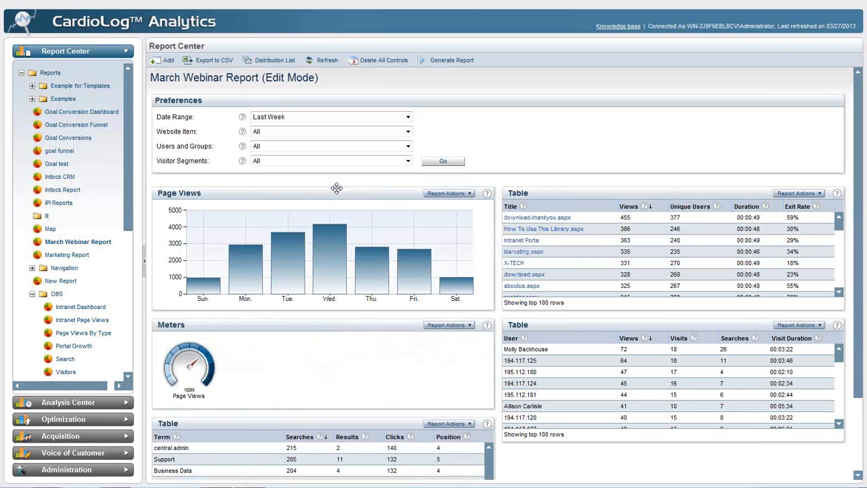
left_click(166, 60)
mouse_move(171, 86)
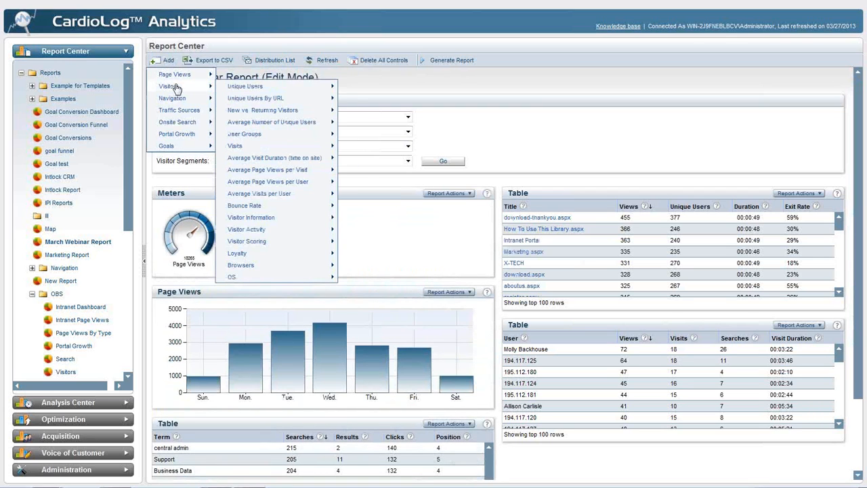
mouse_move(250, 87)
left_click(358, 116)
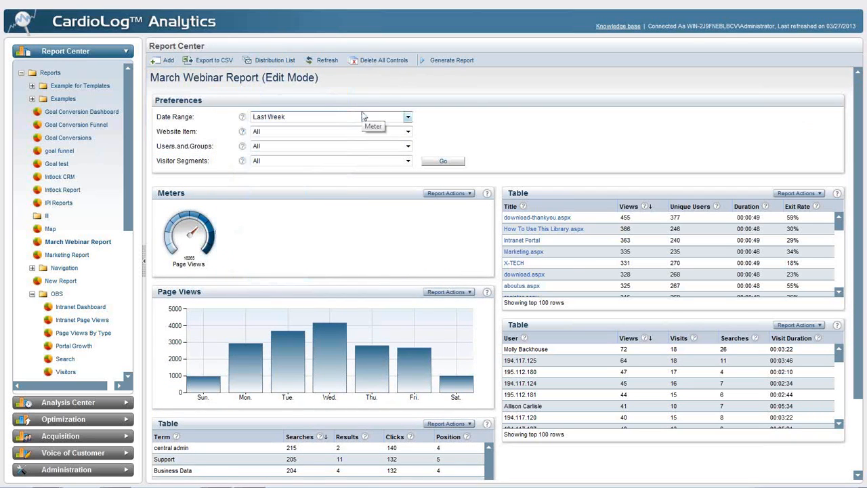
left_click(166, 60)
mouse_move(179, 123)
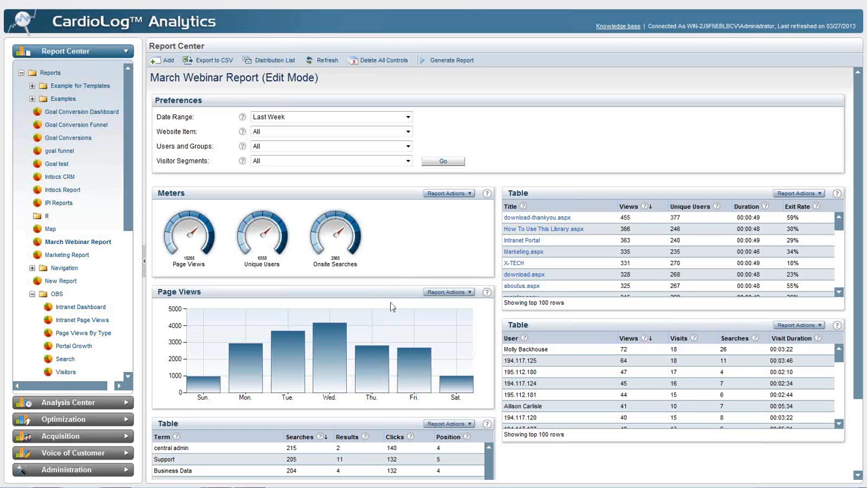
- In the Page Views chart's appearance settings, enable 3D, values and the legend
left_click(349, 291)
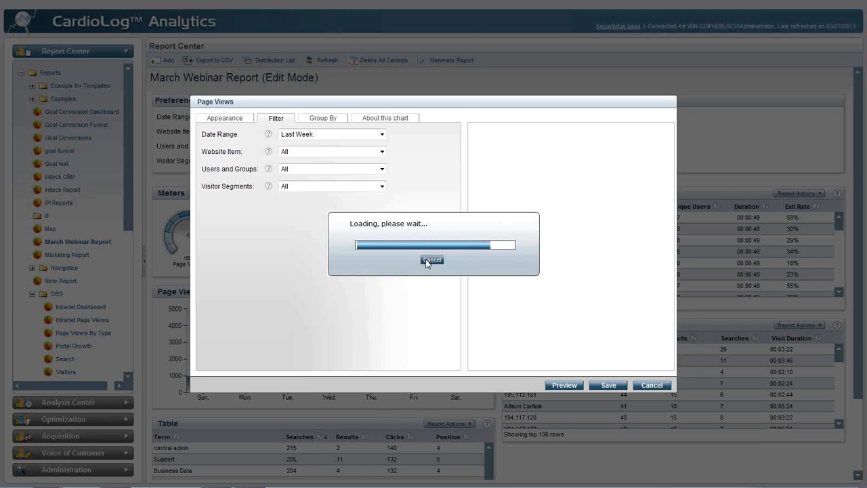
left_click(232, 118)
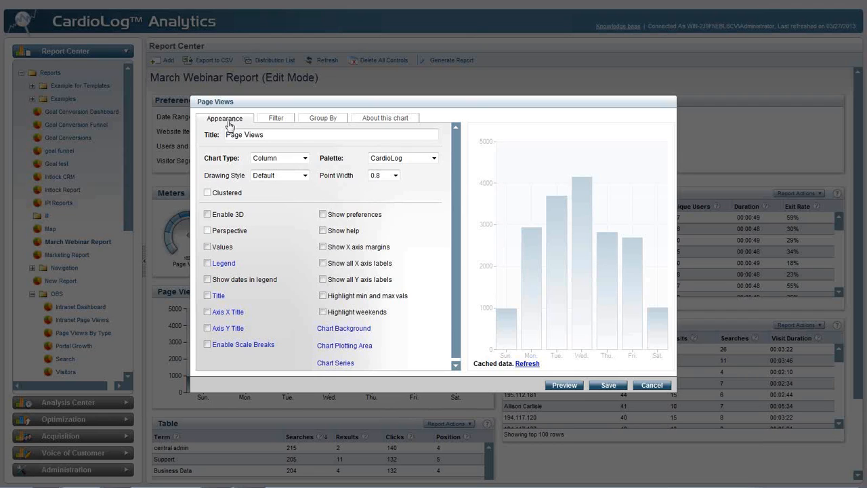
left_click(277, 138)
left_click(286, 161)
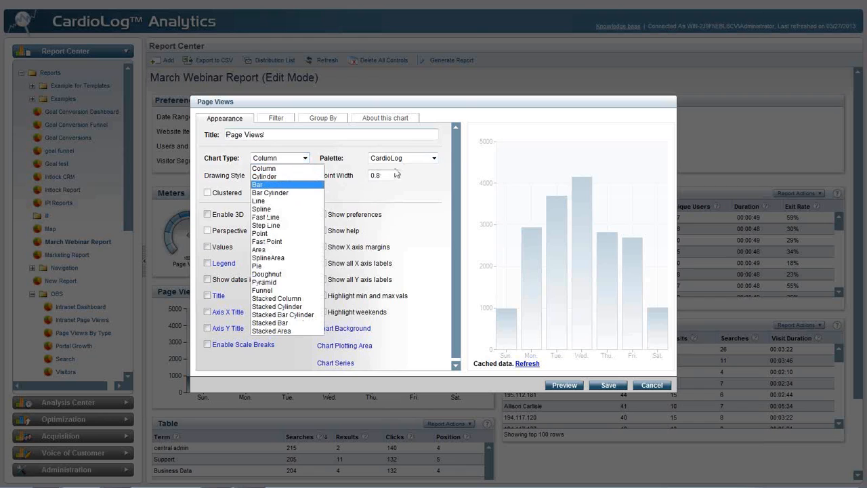
left_click(413, 189)
left_click(207, 214)
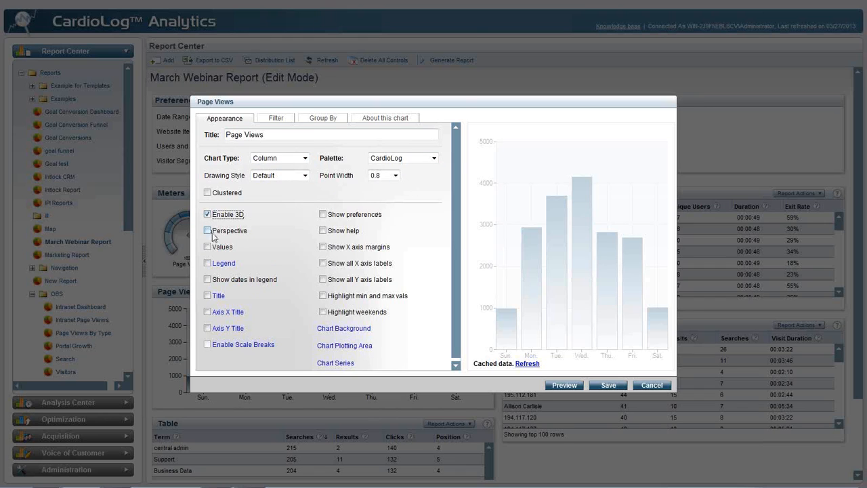
left_click(207, 246)
left_click(208, 263)
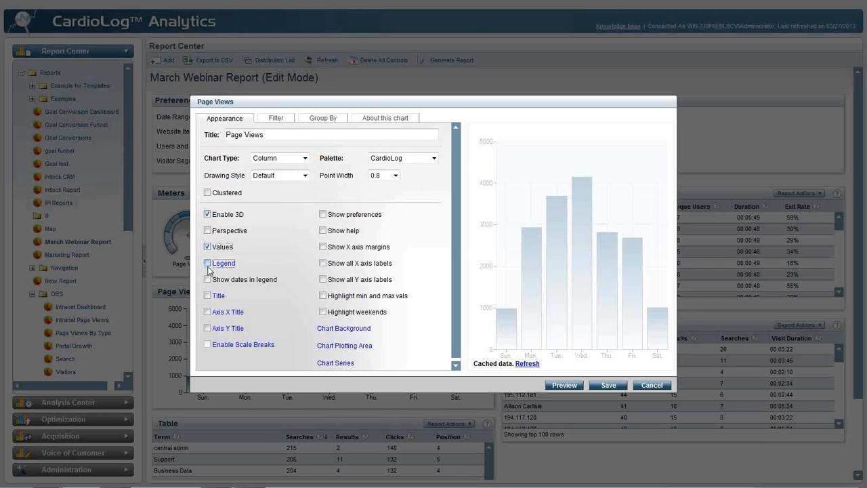
- Review the Page Views chart's grouping series and comparison periods, and save the chart settings with its cached data refreshed
left_click(321, 118)
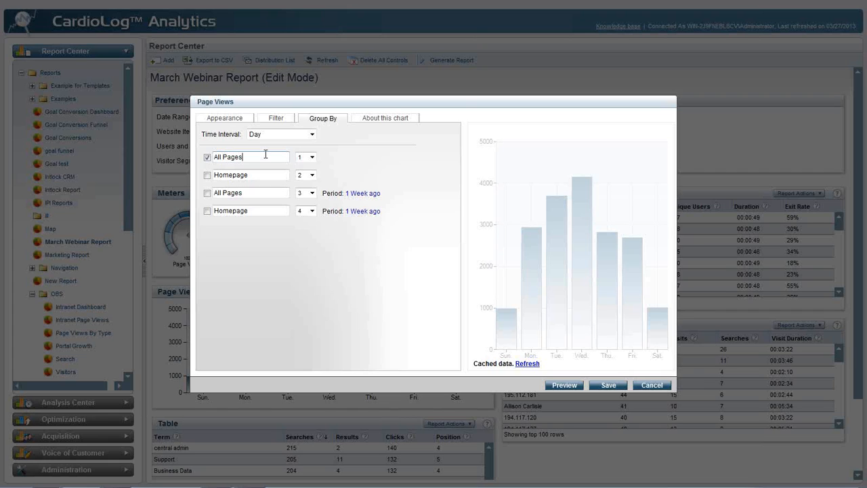
left_click_drag(258, 155, 215, 158)
left_click_drag(248, 174, 214, 178)
left_click_drag(384, 199, 347, 197)
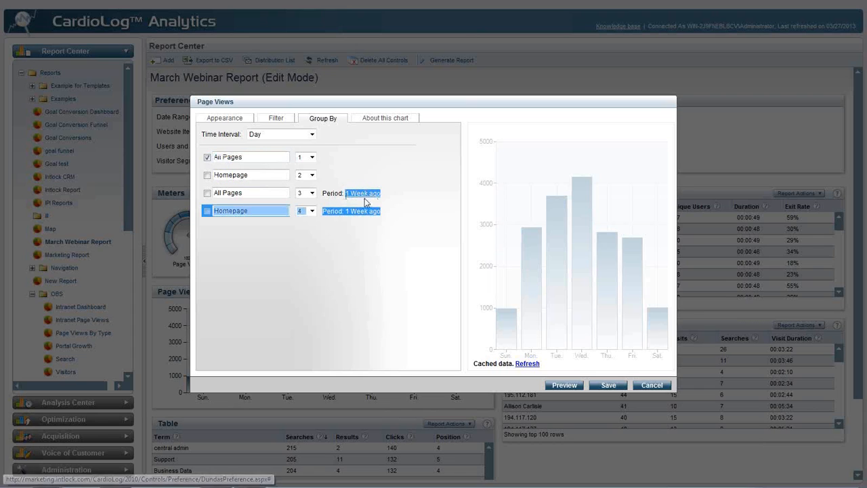
left_click(650, 282)
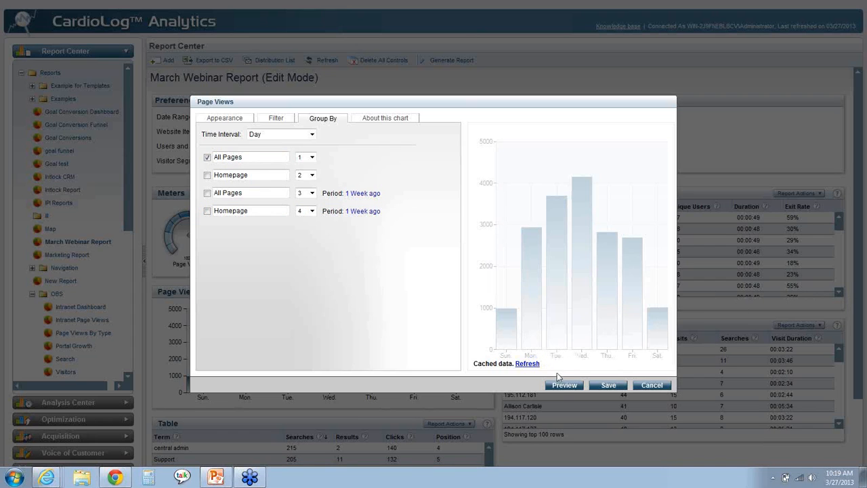
left_click(607, 385)
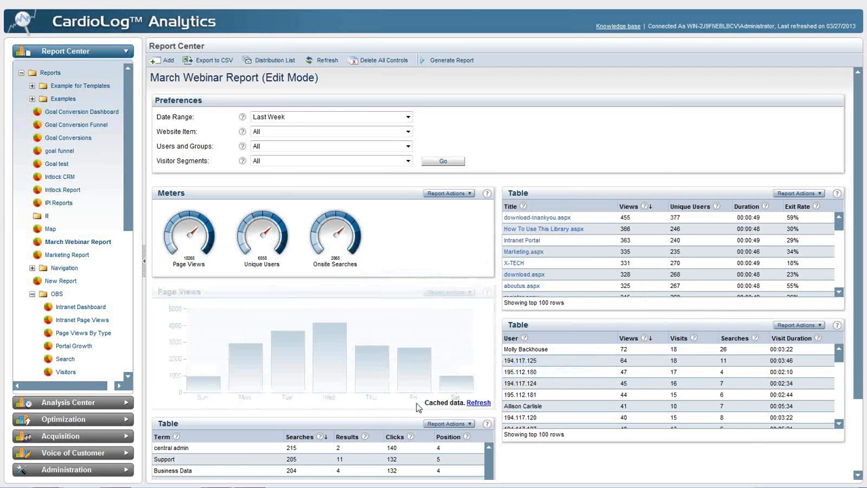
left_click(478, 402)
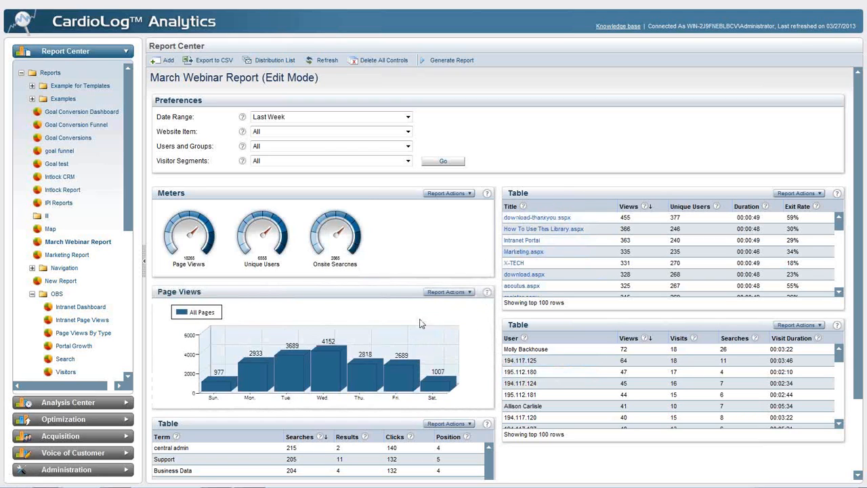
- In the page title table's advanced settings, set the minimum results count to 0 and the sort order to Ascending, and preview the results
double_click(549, 197)
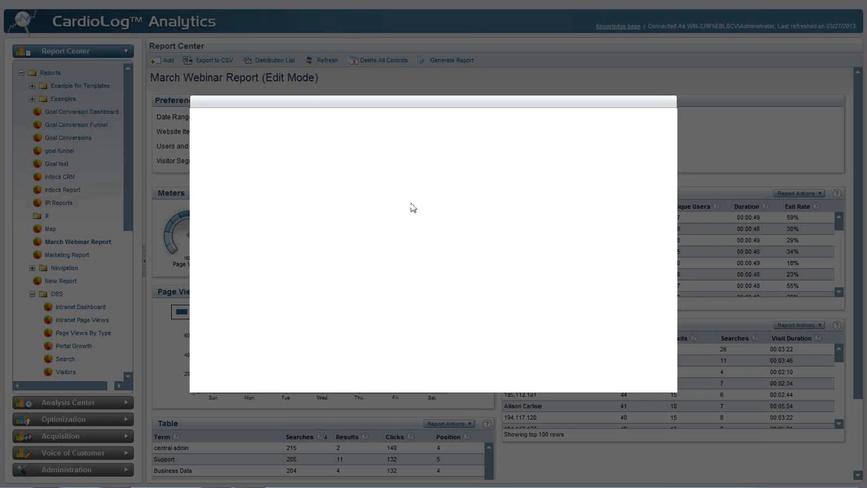
left_click(324, 118)
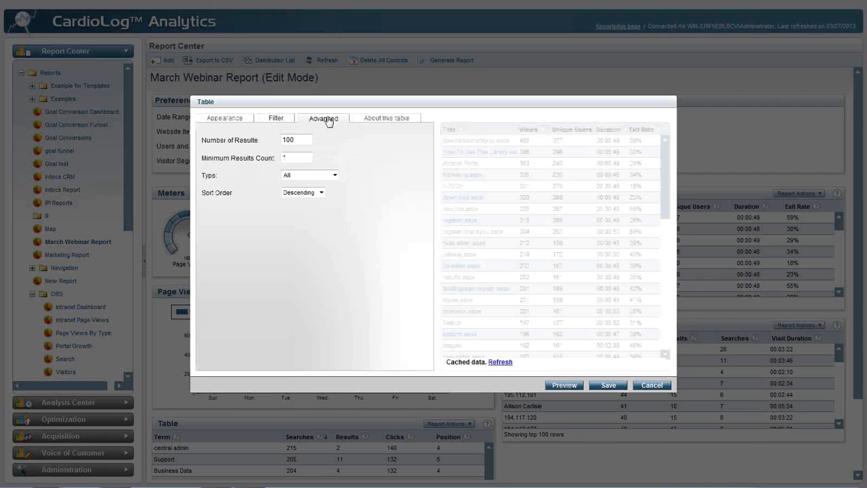
left_click(505, 362)
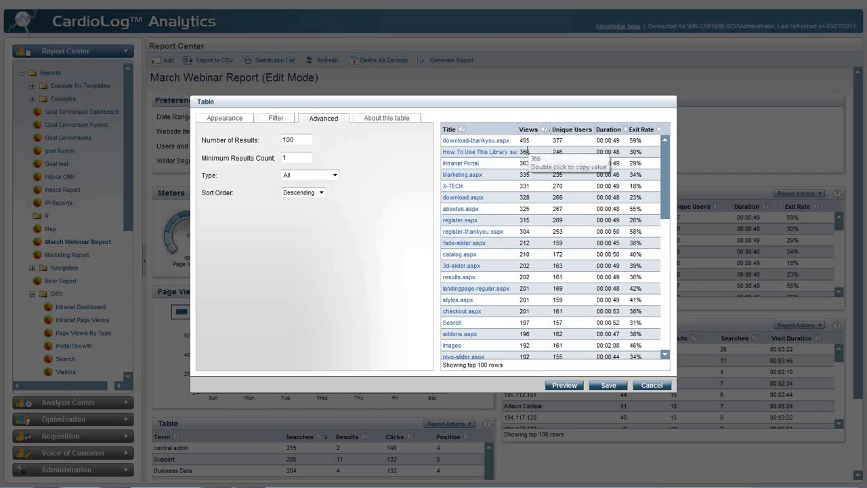
double_click(285, 157)
type("0")
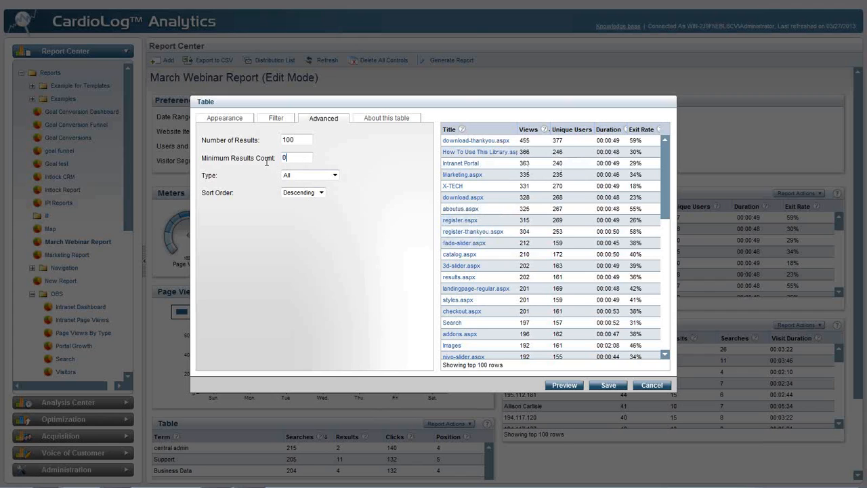
left_click(320, 193)
left_click(319, 206)
left_click(570, 386)
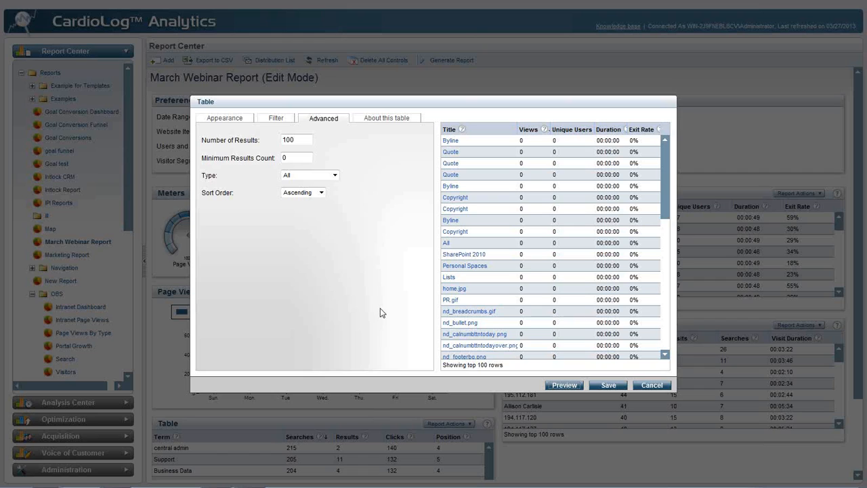
- Restrict the page title table to the Web Pages type with Descending sort order, and save its settings
left_click(324, 177)
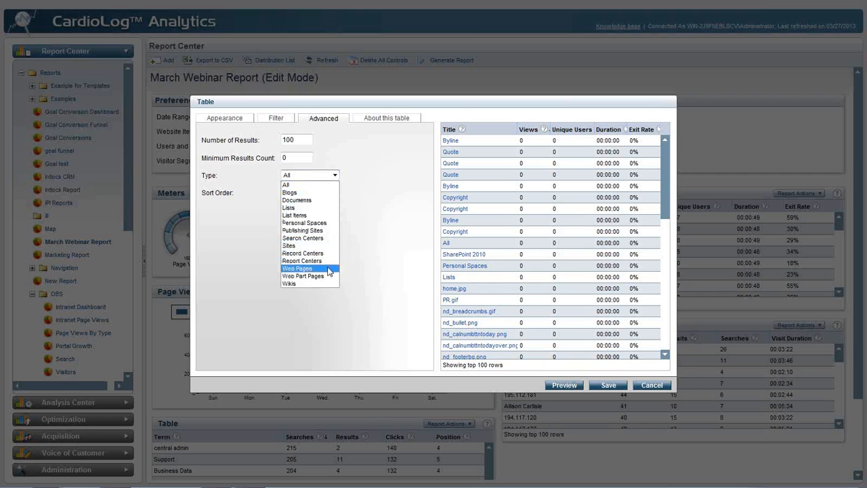
left_click(319, 268)
left_click(303, 192)
left_click(300, 208)
left_click(603, 386)
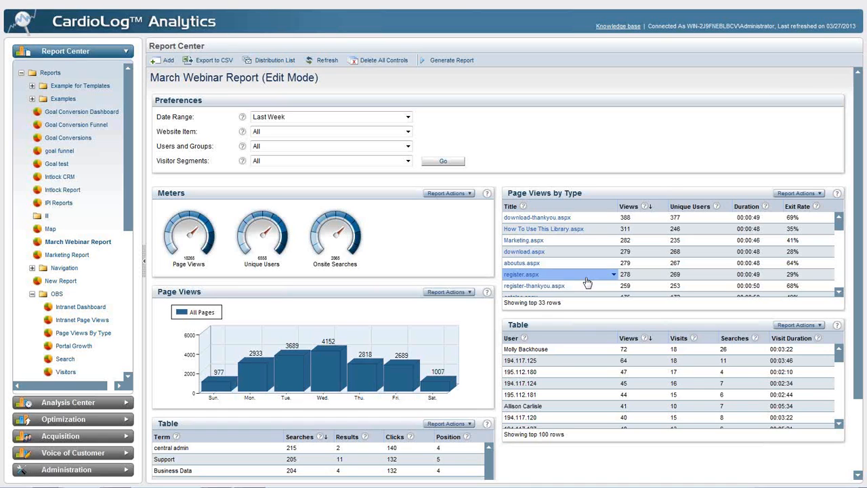
- Open the Intranet Page Dashboard for download.aspx and the Visitor Activity report for the first user in the users table
left_click(614, 254)
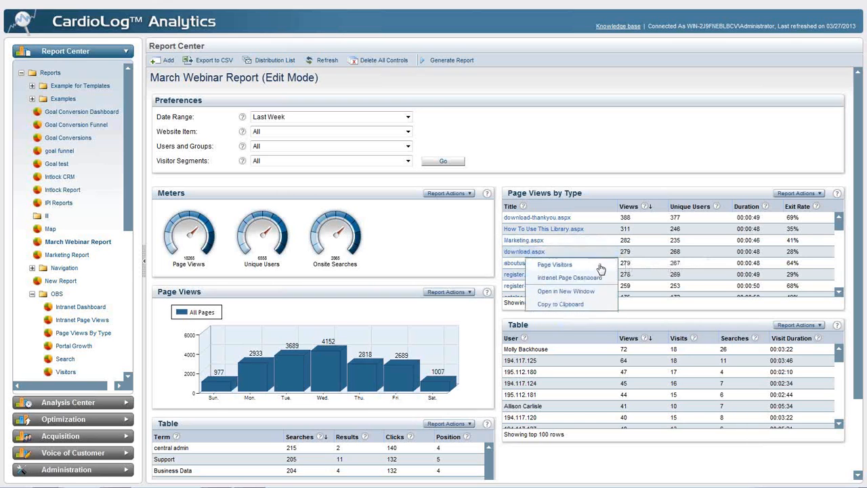
left_click(603, 284)
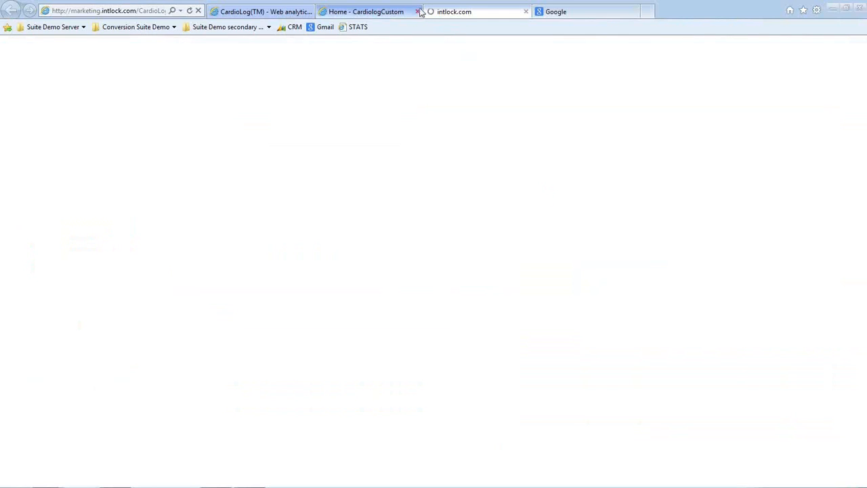
left_click(265, 14)
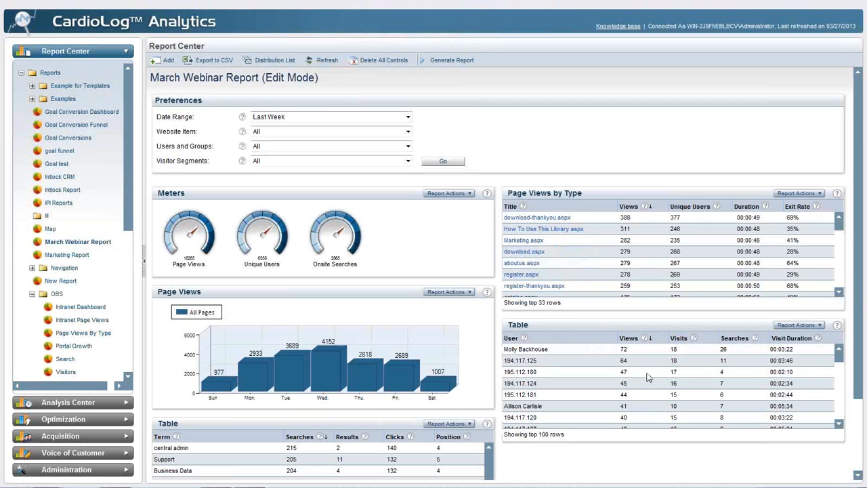
mouse_move(608, 354)
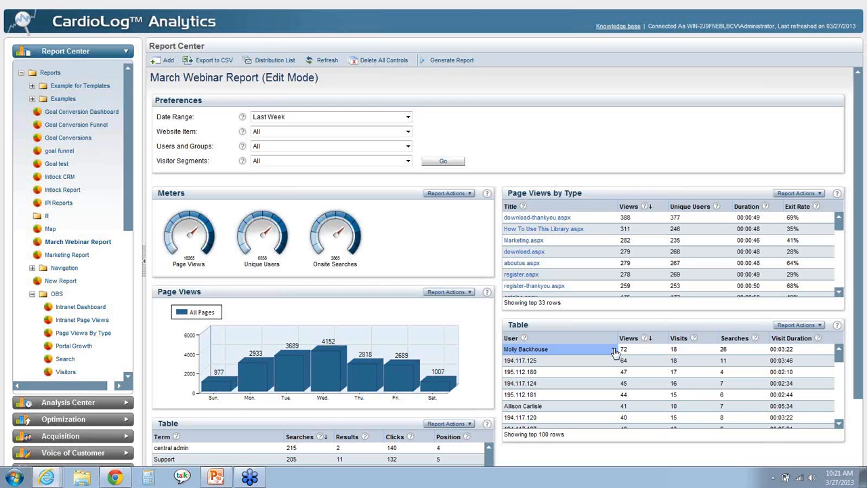
left_click(615, 352)
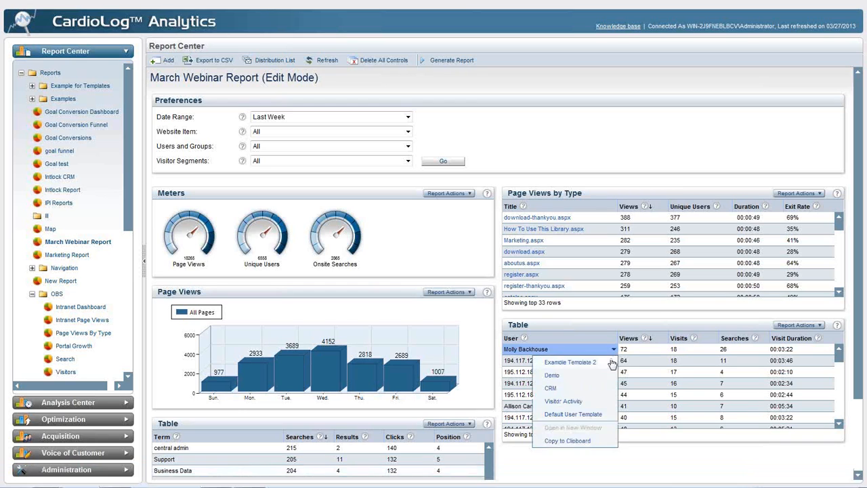
left_click(577, 402)
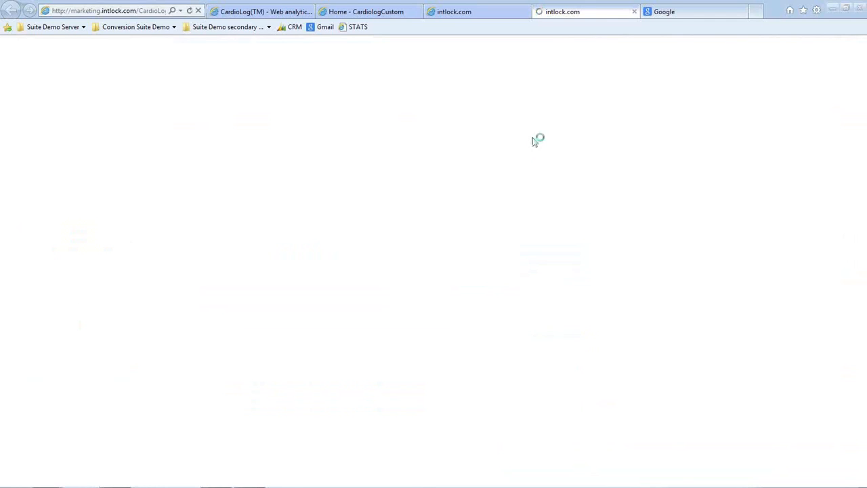
- Examine the download.aspx page dashboard and the visitor's activity report, including the locations and the pages viewed in Visit #1
left_click(458, 5)
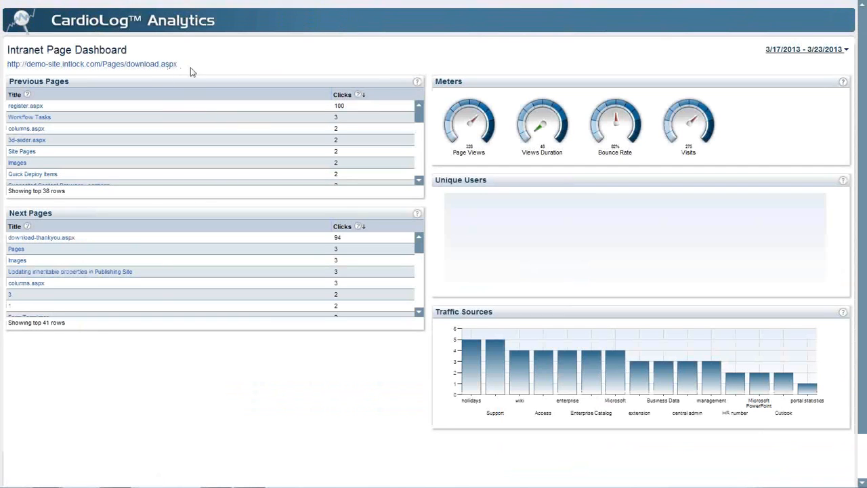
left_click_drag(185, 68, 125, 70)
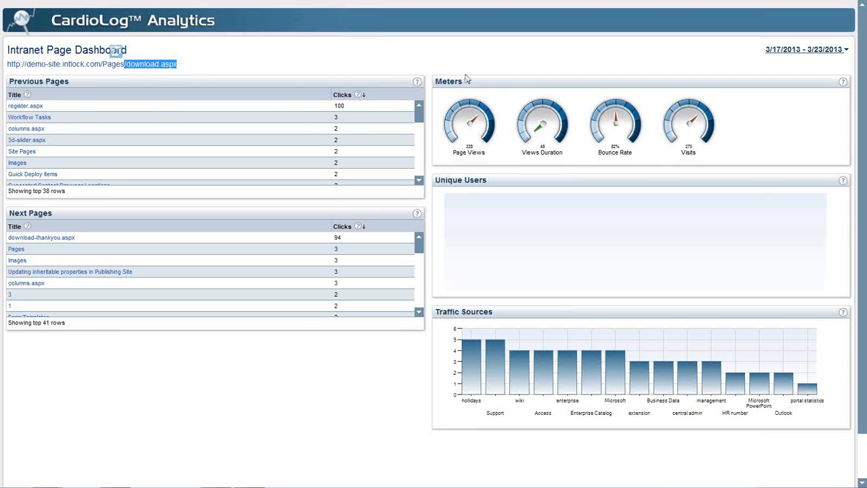
left_click(562, 7)
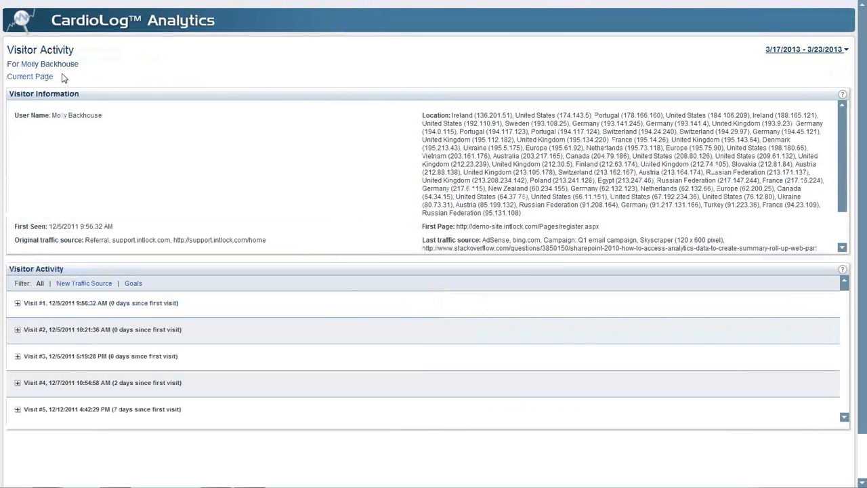
left_click_drag(80, 66, 34, 72)
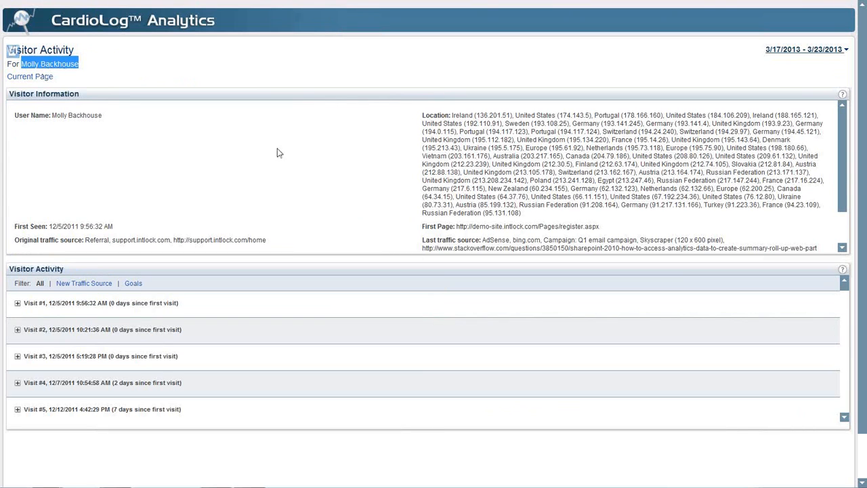
double_click(453, 123)
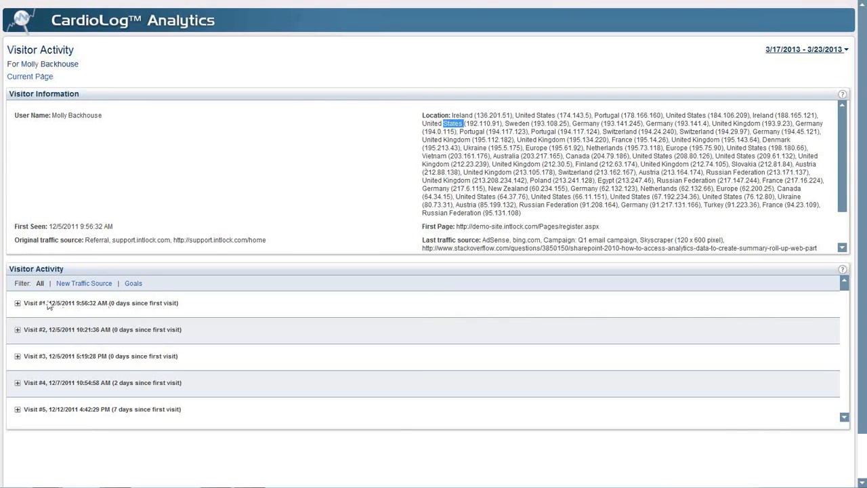
left_click(18, 304)
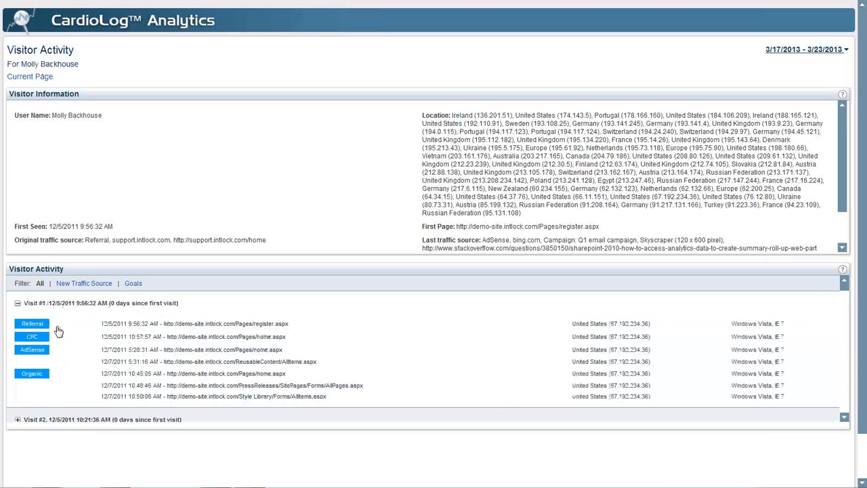
left_click(18, 303)
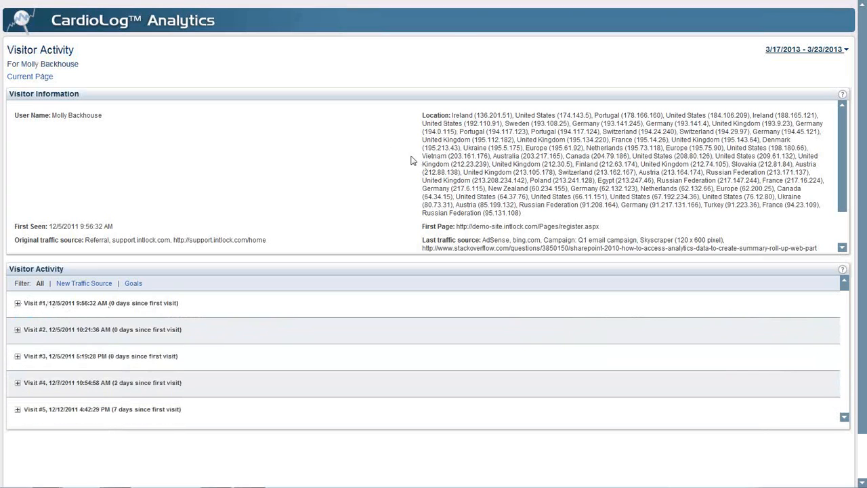
- Open the Default User Template report for the first user in the users table, and return to the March Webinar Report
mouse_move(492, 3)
left_click(314, 12)
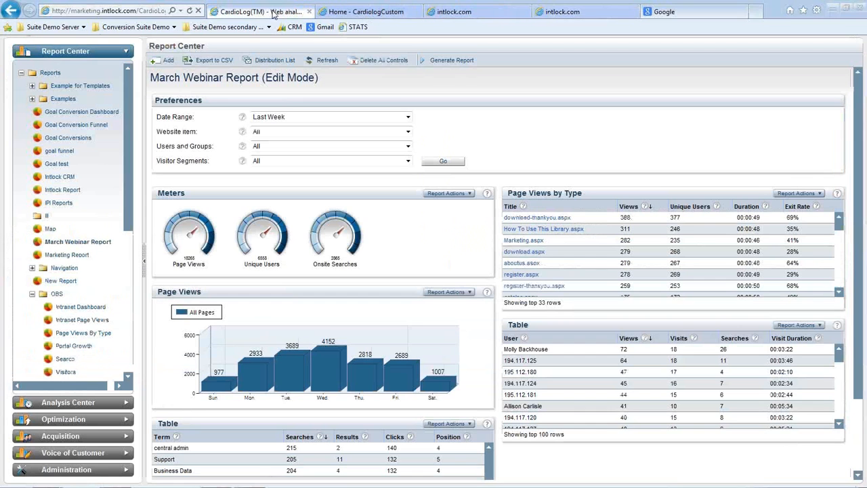
left_click(613, 350)
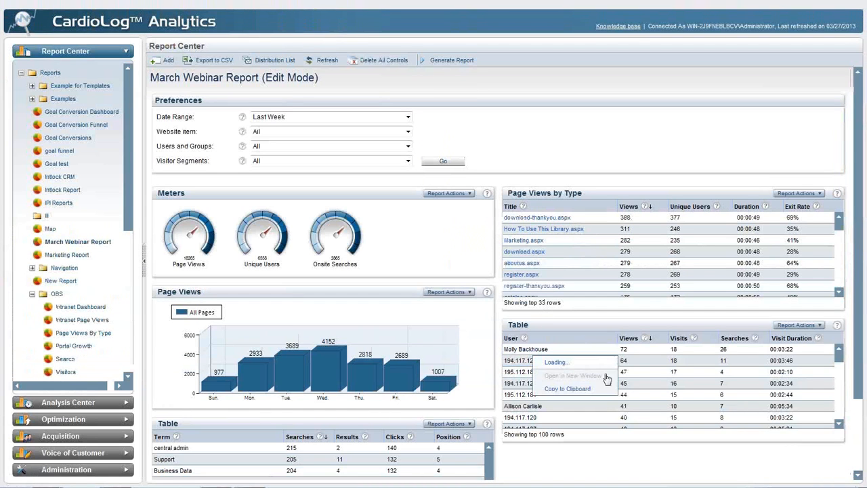
left_click(583, 415)
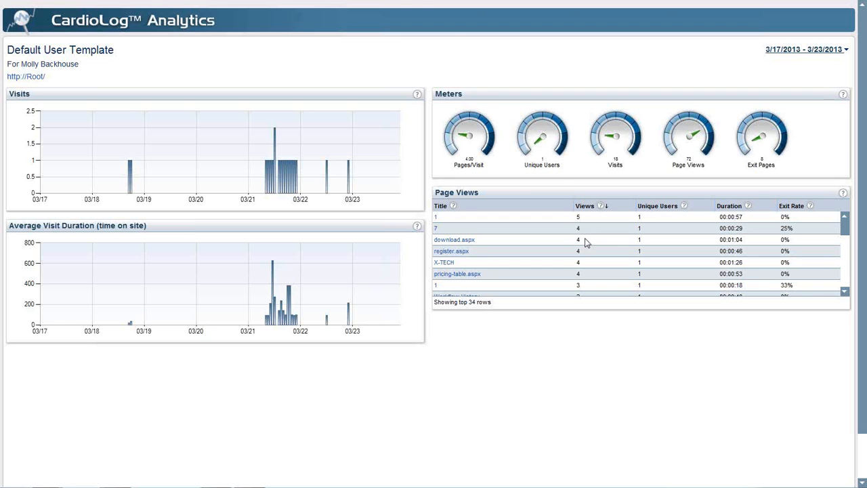
mouse_move(380, 2)
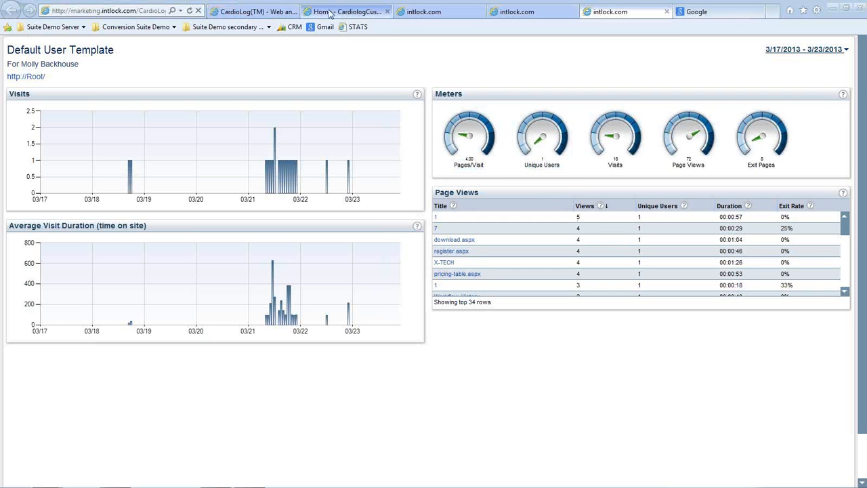
left_click(267, 15)
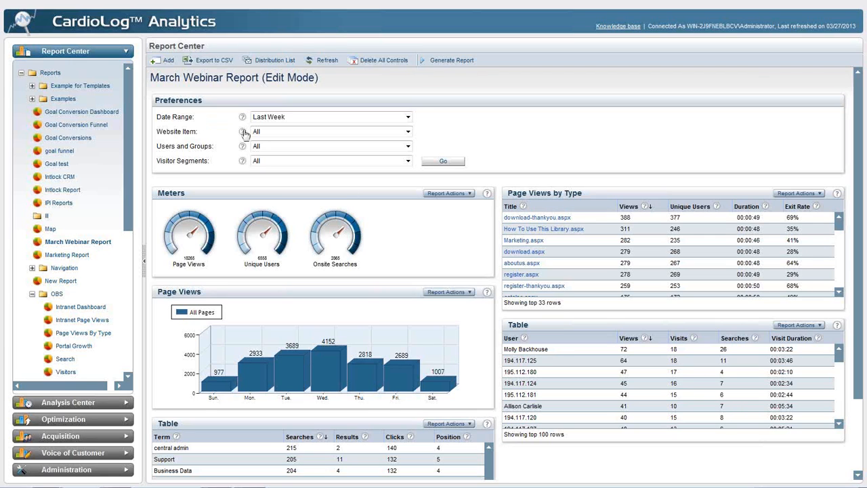
- Customize the March Webinar Report's date range to cover the last 20 days
left_click(291, 119)
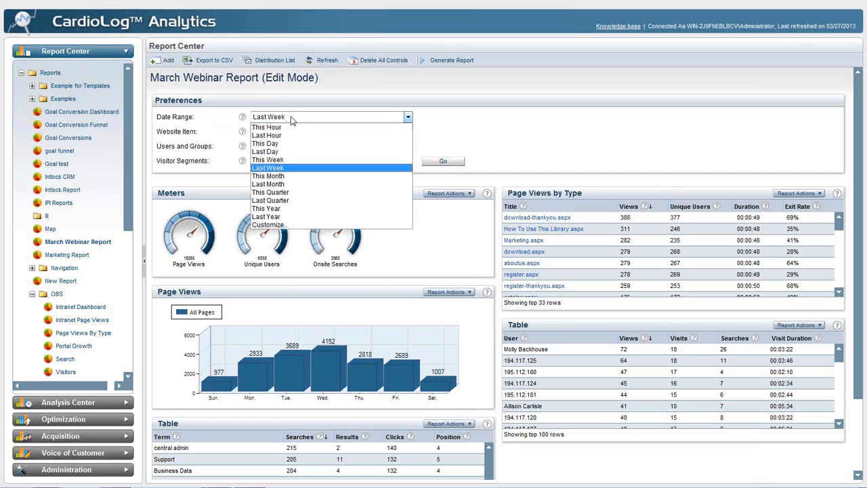
left_click(306, 224)
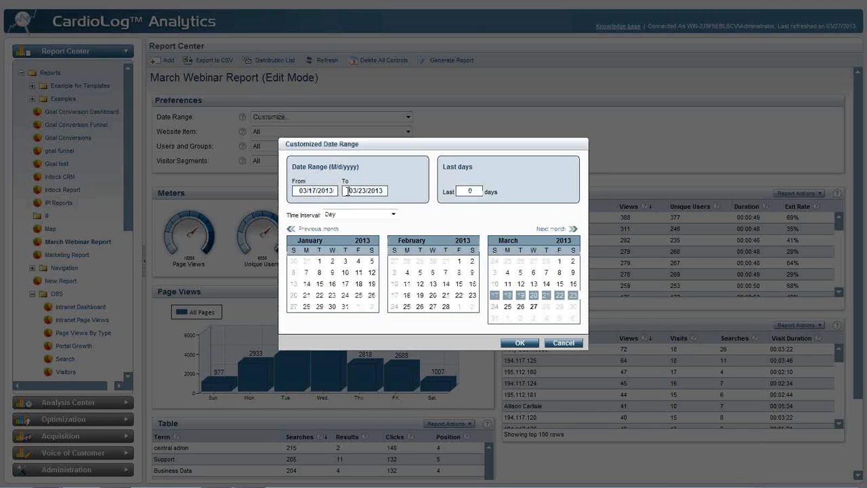
double_click(472, 191)
type("20")
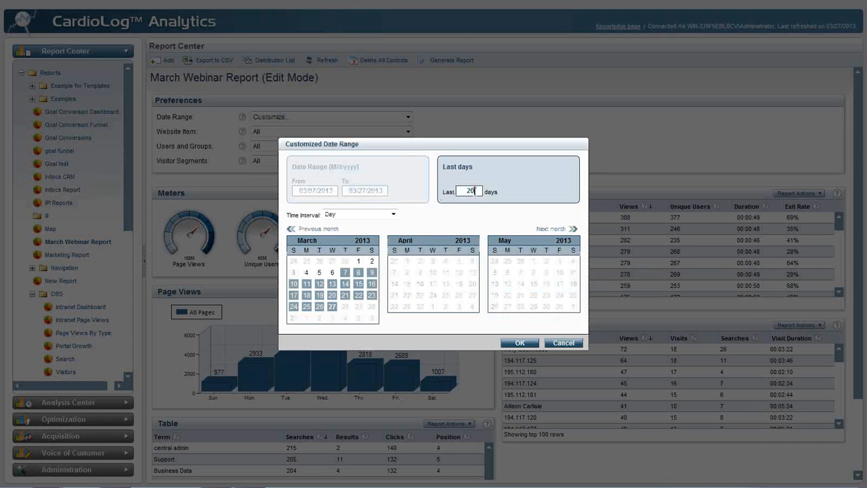
left_click(519, 342)
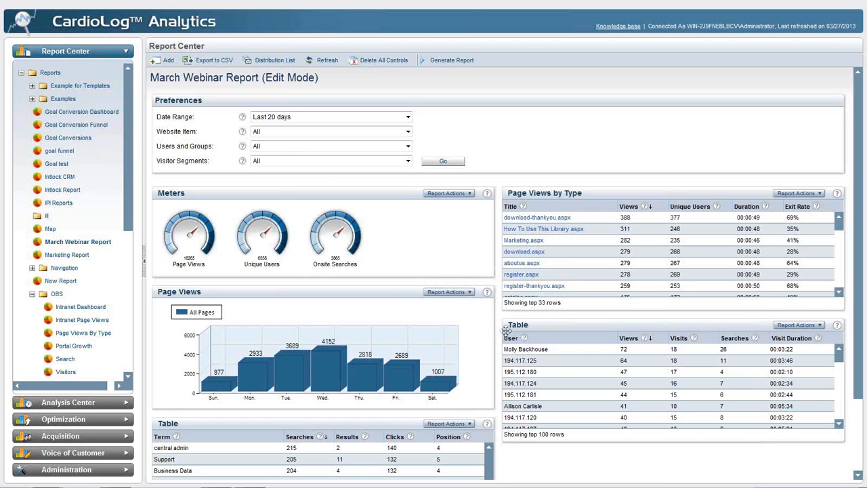
- In the Website Item filter, replace All with the portal items X-TECH, Press Releases and Intranet Portal
left_click(298, 130)
left_click(295, 150)
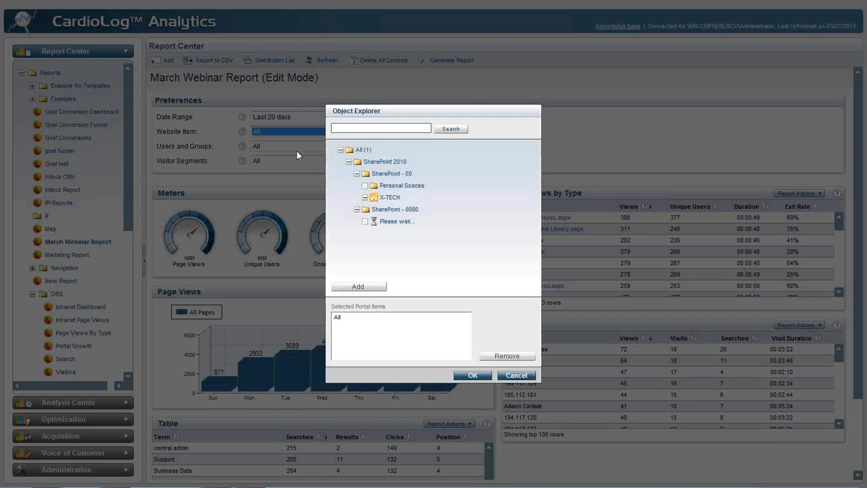
left_click(365, 197)
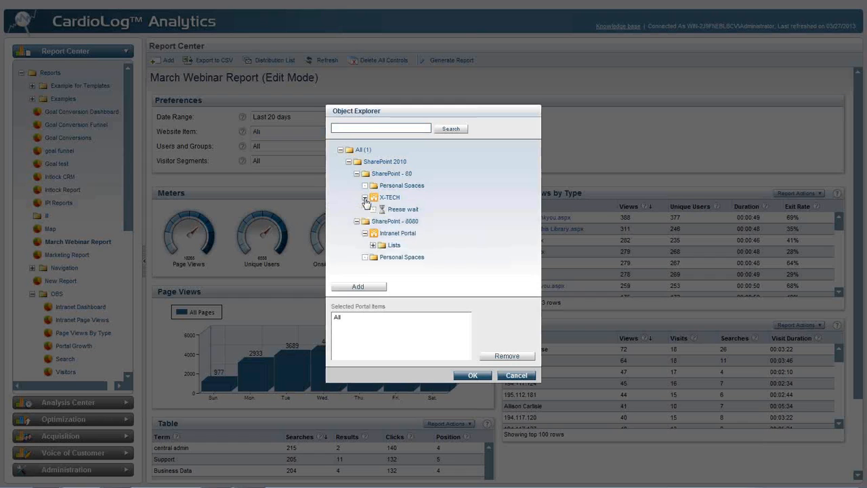
left_click(372, 209)
left_click(372, 209)
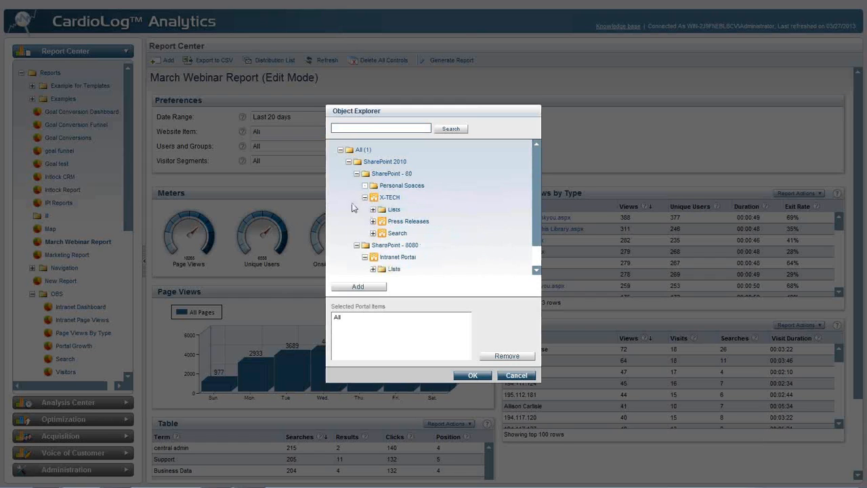
left_click(364, 258)
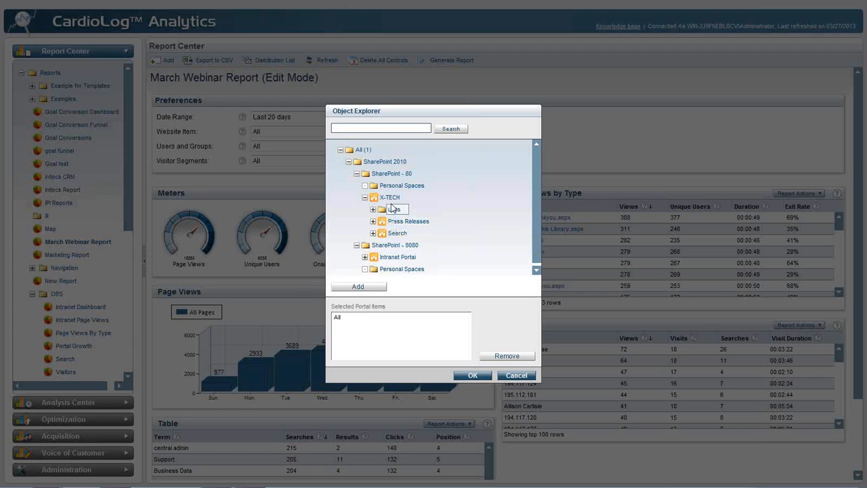
double_click(365, 316)
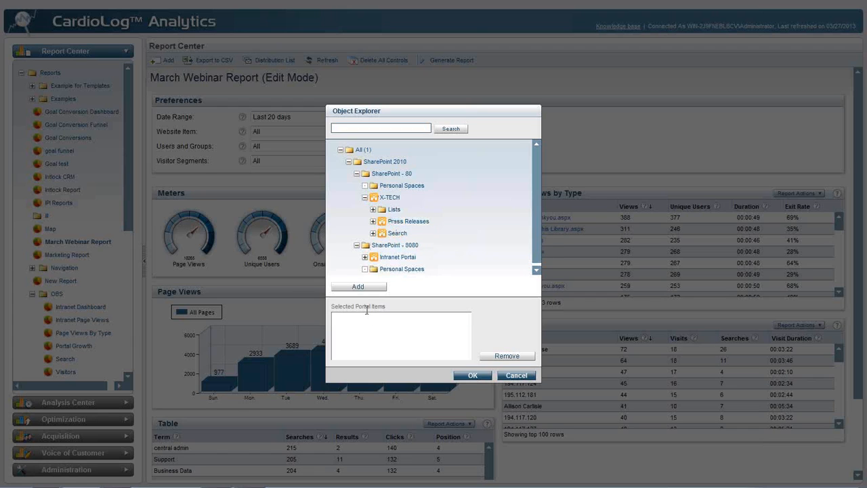
double_click(389, 197)
double_click(404, 223)
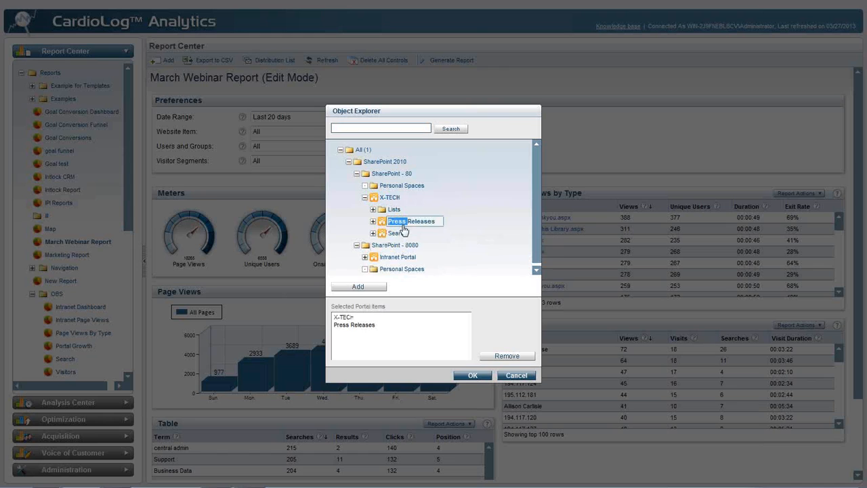
double_click(400, 257)
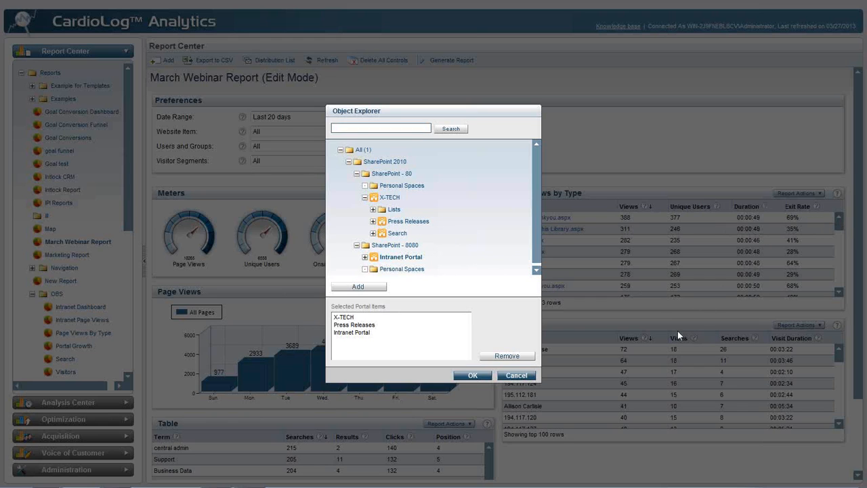
- Remove Press Releases and Intranet Portal from the selected portal items, and confirm X-TECH as the website item
double_click(374, 325)
double_click(373, 326)
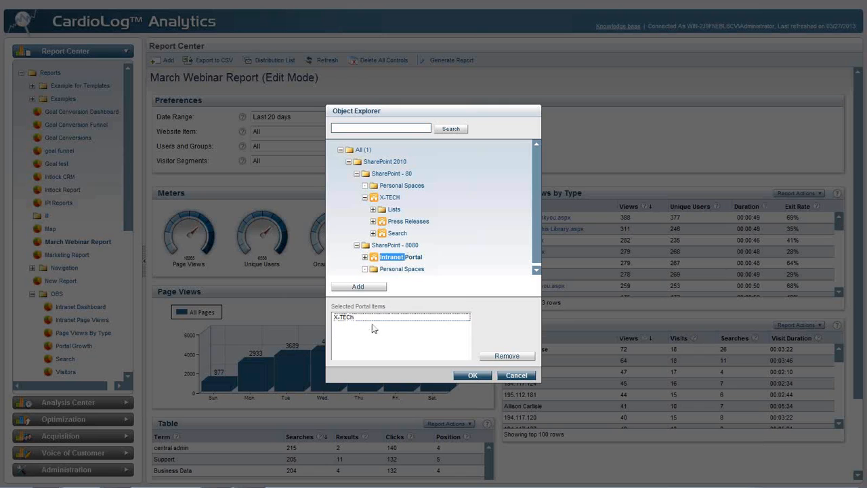
left_click(472, 375)
- Customize the Users and Groups filter by searching for "admin" and adding the Administrators and Domain Admins groups
left_click(308, 148)
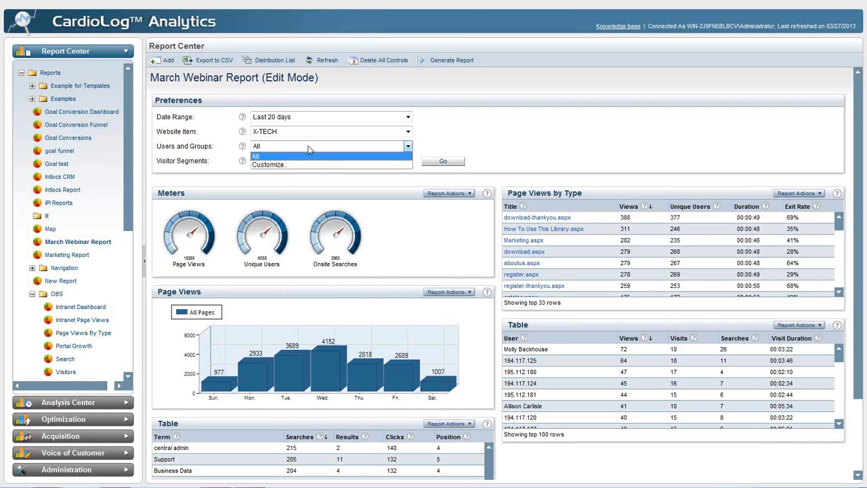
left_click(307, 164)
type("admin")
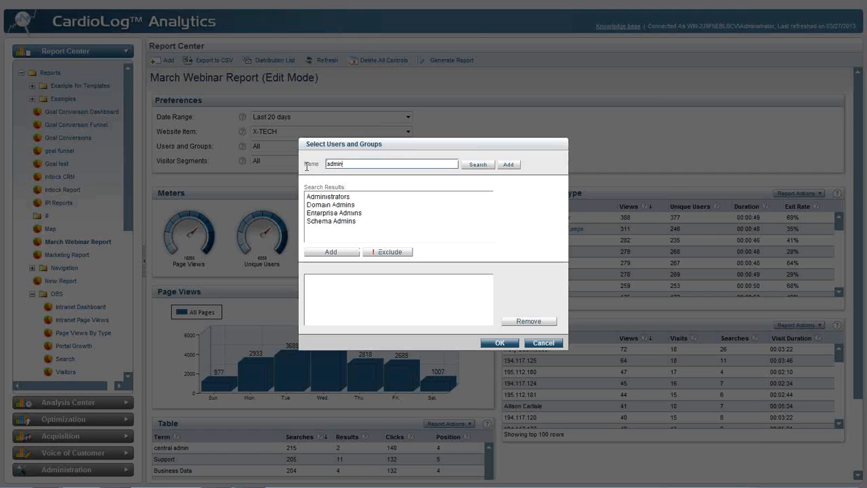
left_click(355, 198)
double_click(355, 197)
double_click(357, 206)
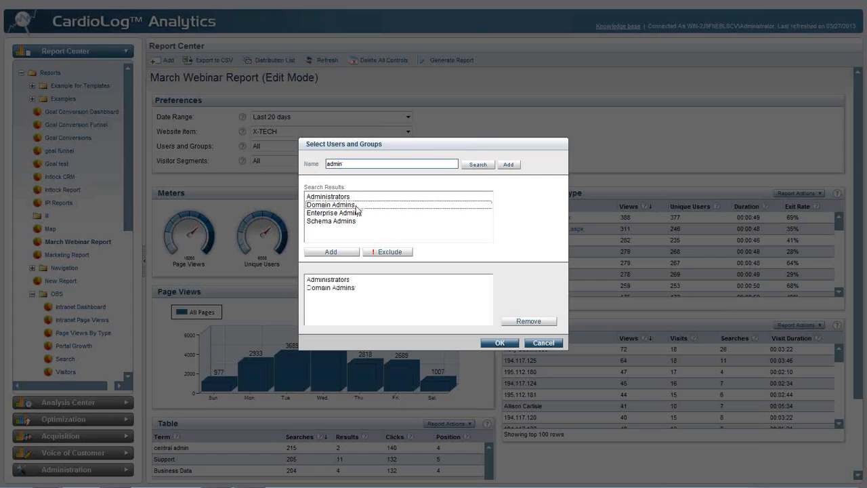
- Mark the Administrators group as excluded, remove Domain Admins from the selection, and cancel the Users and Groups changes
left_click(361, 281)
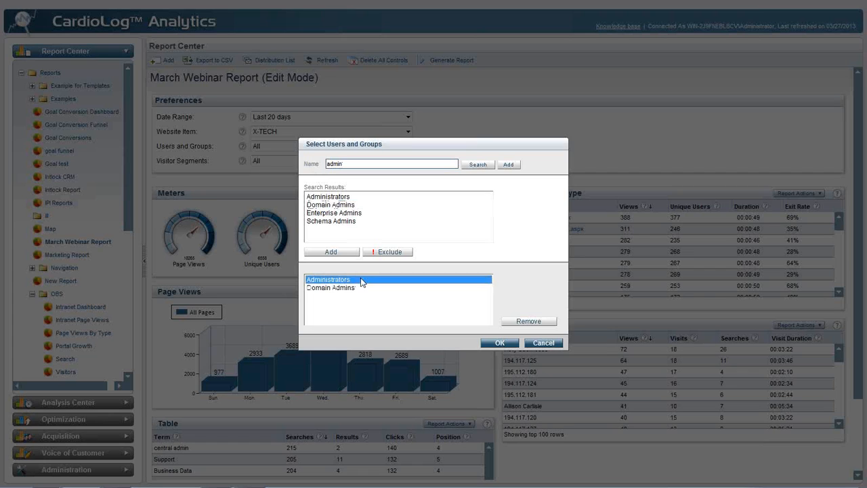
left_click(379, 252)
left_click(356, 288)
double_click(355, 289)
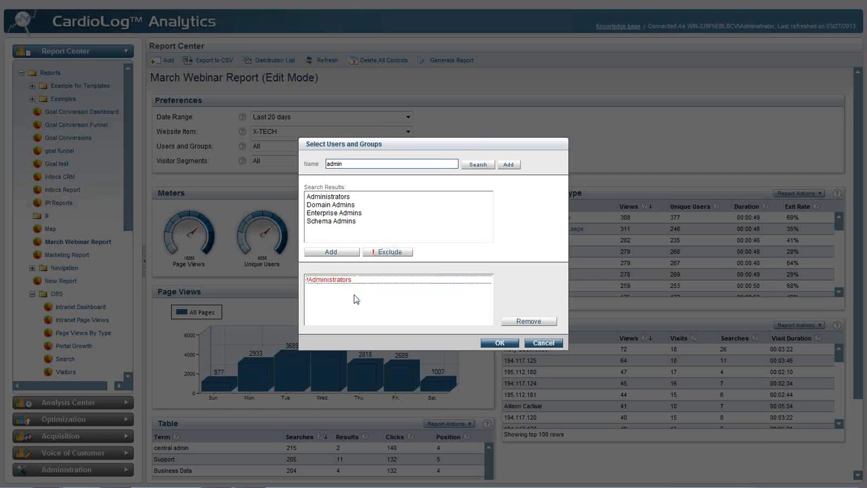
left_click(532, 342)
- Examine the customizable visitor segment options, from traffic sources to user categories, and close them without changes
left_click(285, 163)
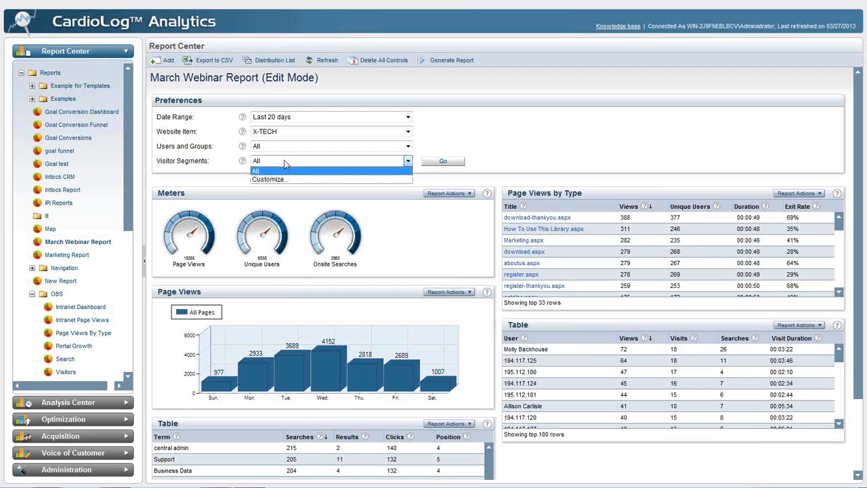
left_click(284, 180)
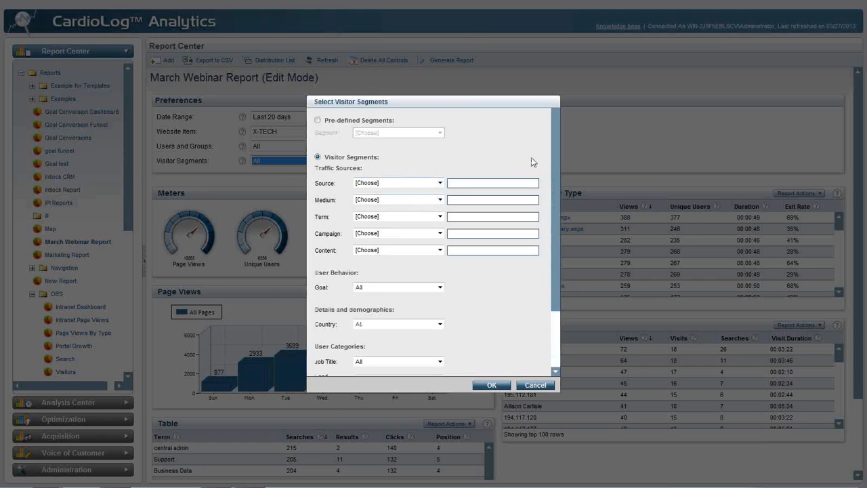
left_click_drag(558, 140, 550, 216)
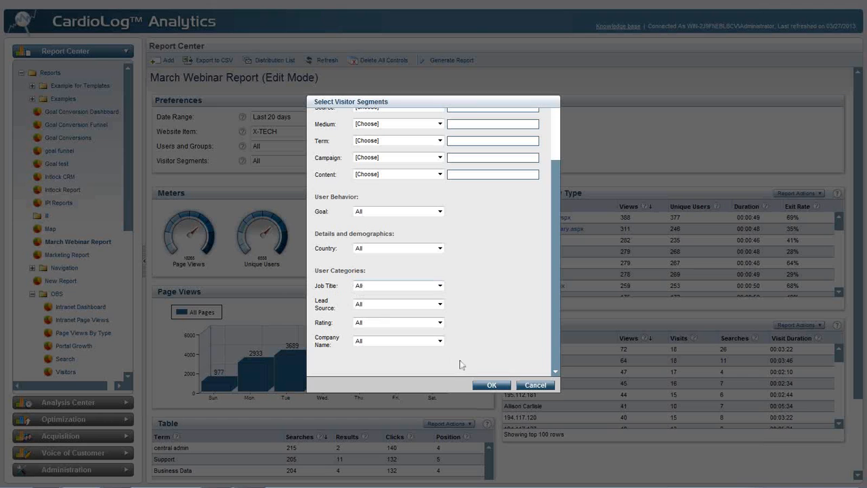
left_click(532, 386)
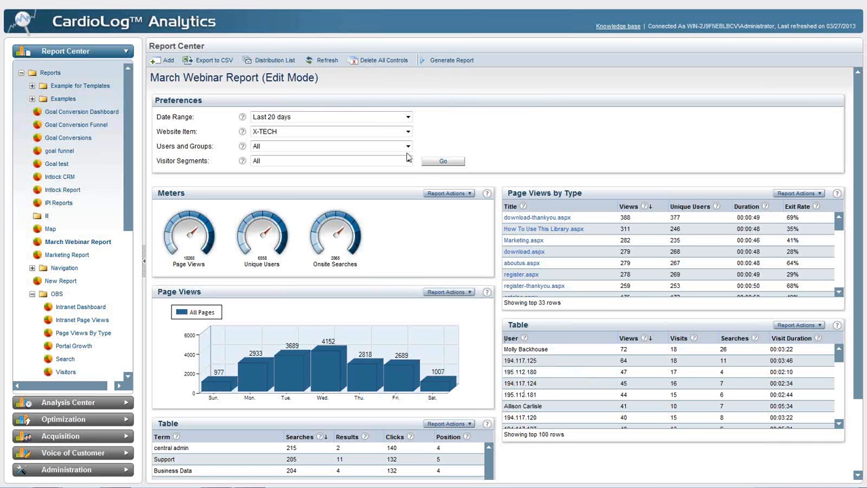
- Apply the report preferences and generate the March Webinar Report
left_click(442, 165)
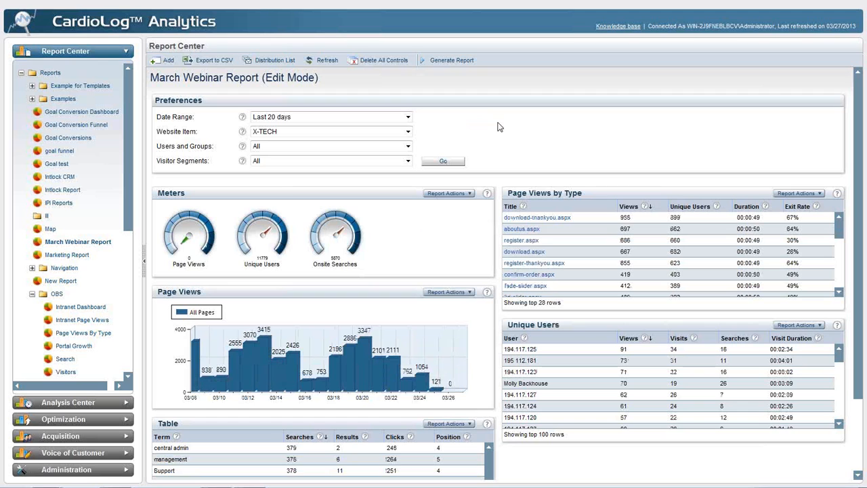
left_click(446, 64)
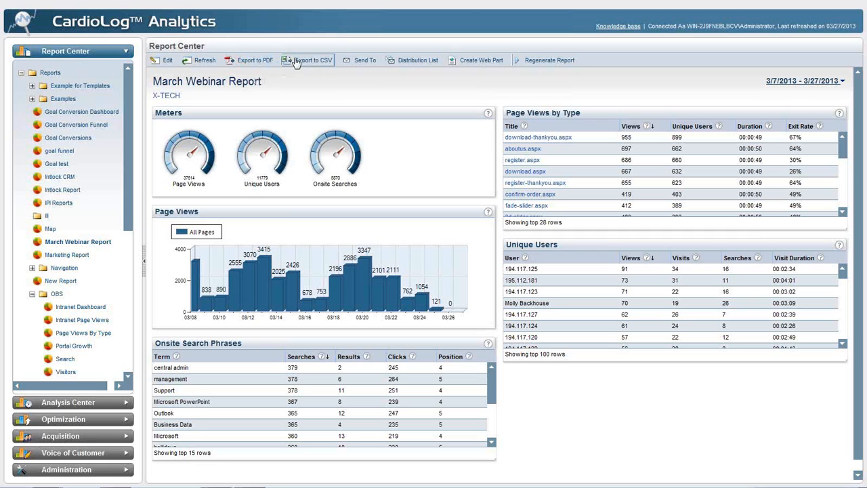
- View the report's Distribution List dialog and close it without saving
left_click(407, 62)
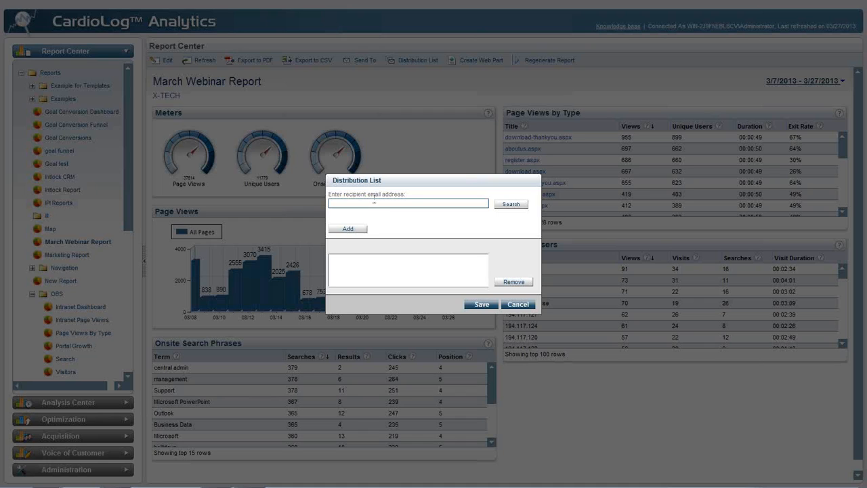
left_click(520, 304)
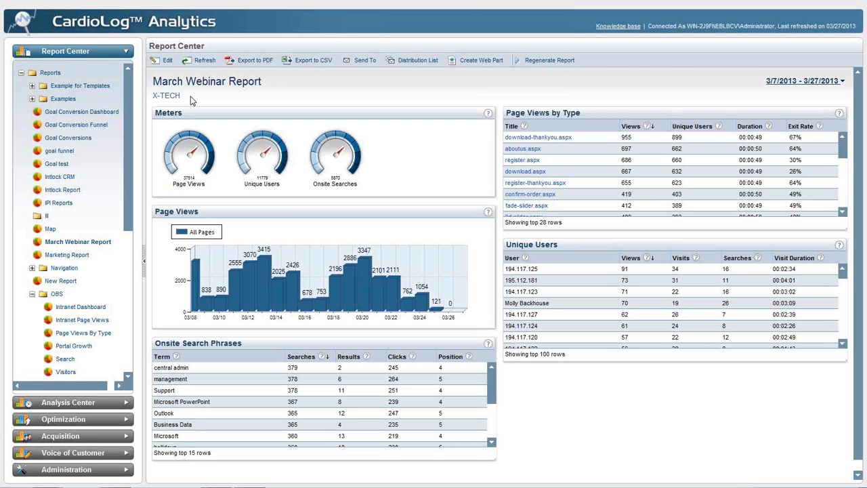
- Start a copy of the March Webinar Report and name it "March Webinar Report Number 2"
right_click(79, 245)
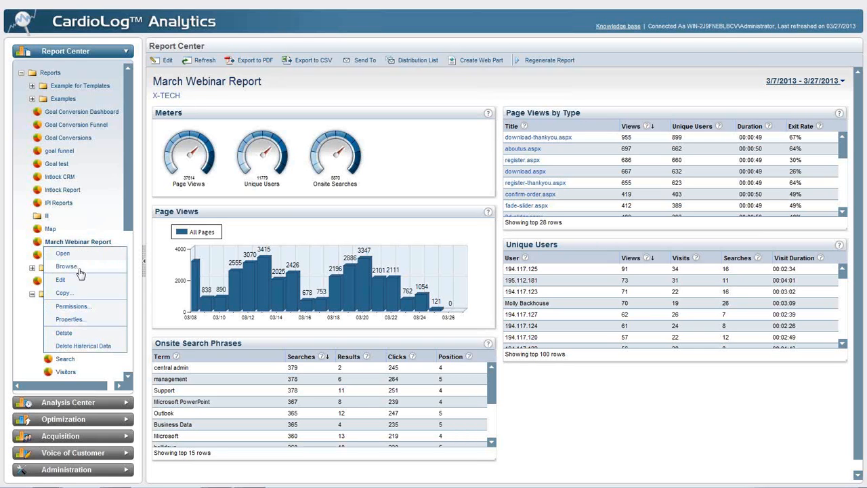
left_click(62, 292)
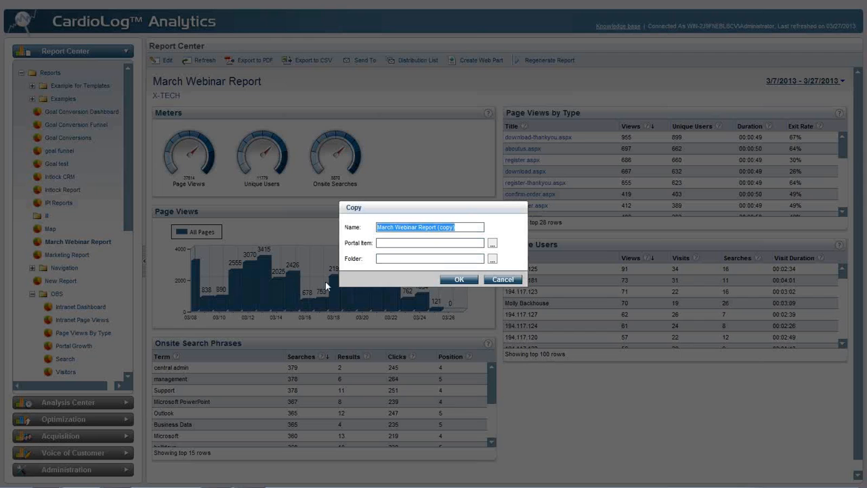
left_click(439, 228)
left_click_drag(435, 228, 455, 227)
type("N")
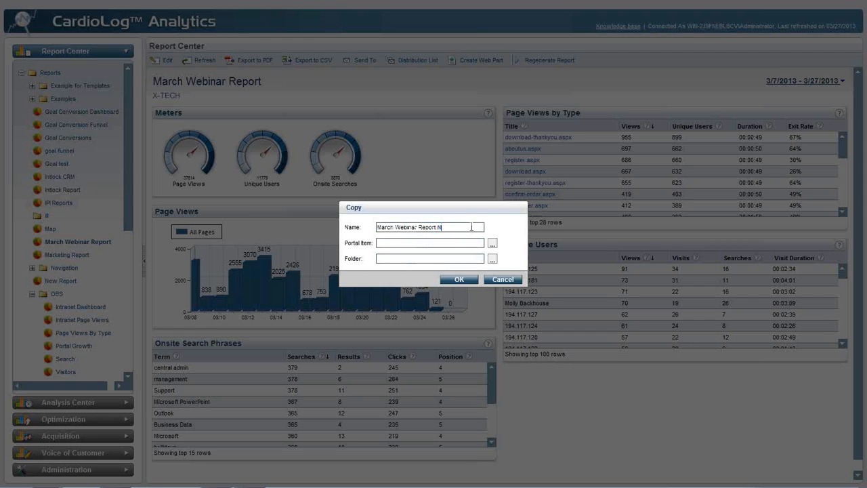
type("umber 2")
- Set the copied report's portal item to Press Releases under X-TECH
left_click(493, 244)
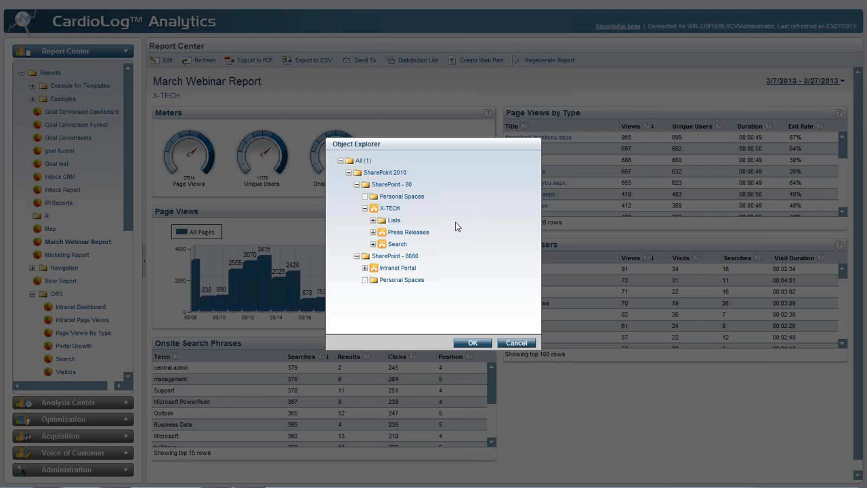
left_click(412, 234)
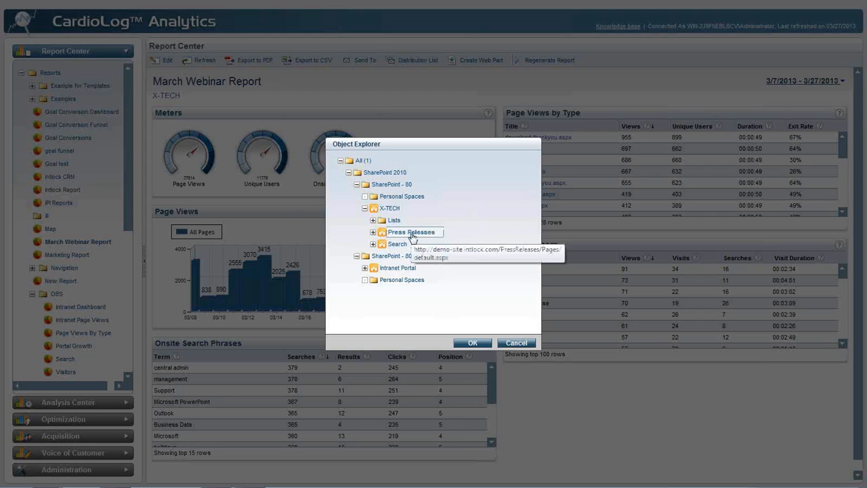
left_click(474, 343)
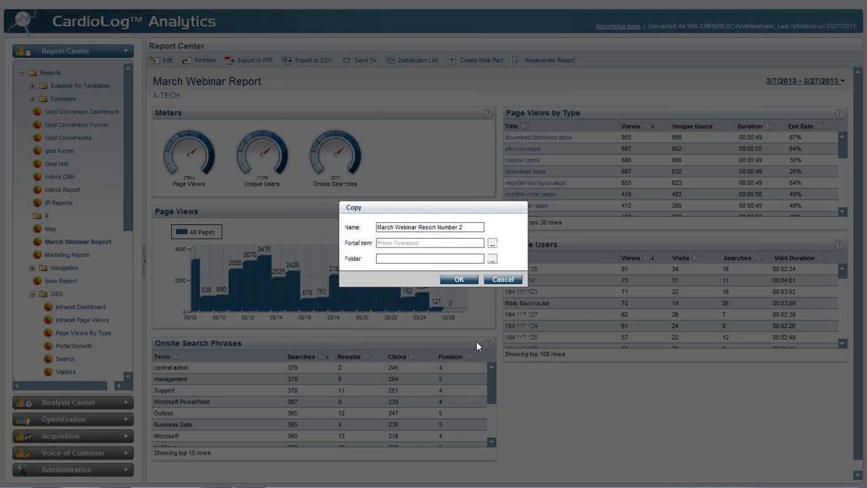
- Set the copied report's destination folder to Reports and complete the copy
left_click(493, 259)
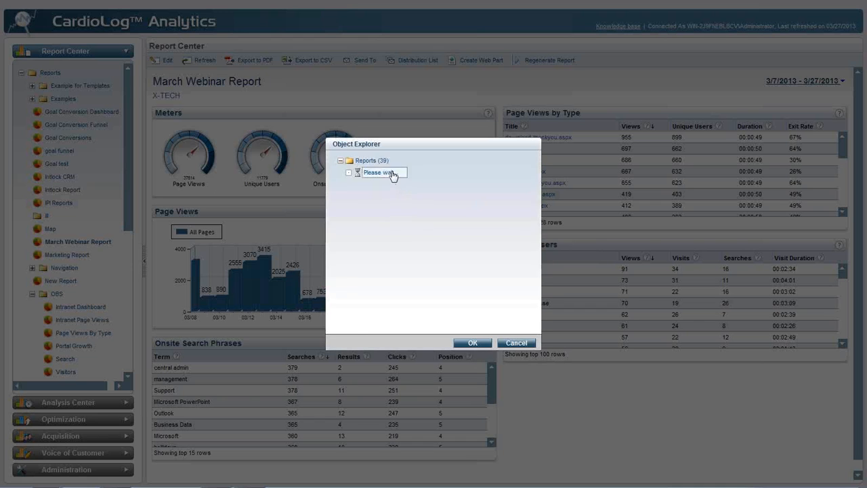
left_click(472, 342)
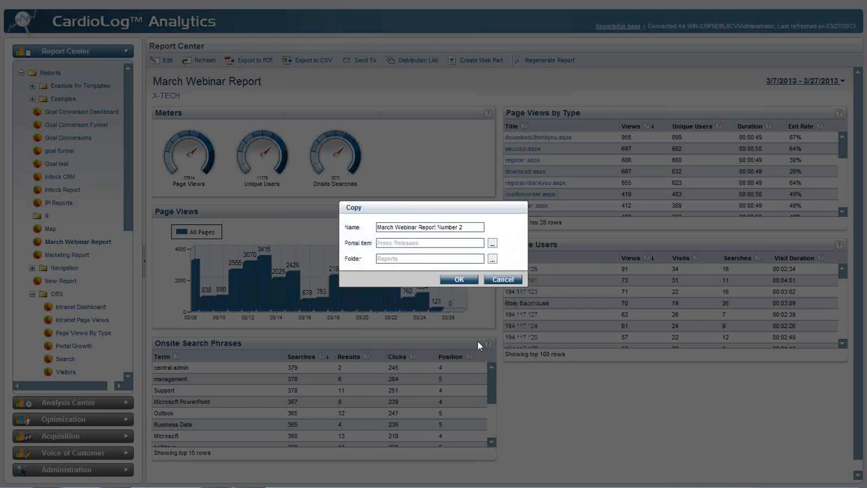
left_click(463, 285)
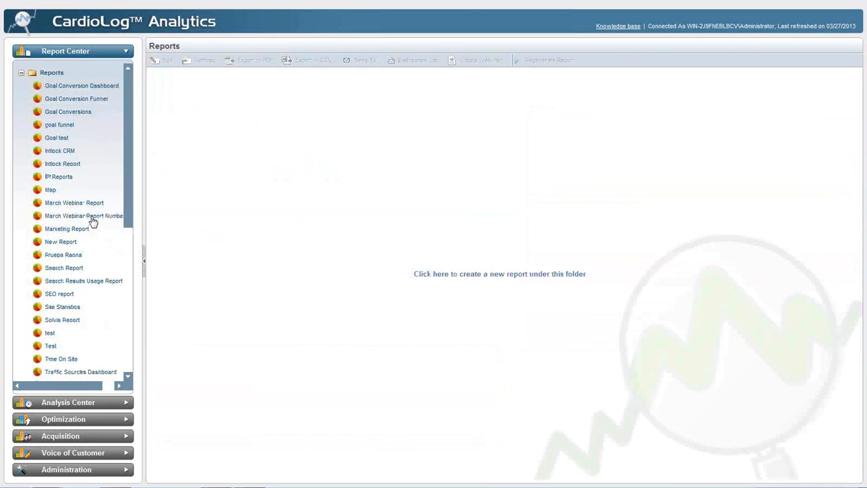
- Open March Webinar Report Number 2 for editing and generate the report
right_click(87, 216)
left_click(91, 253)
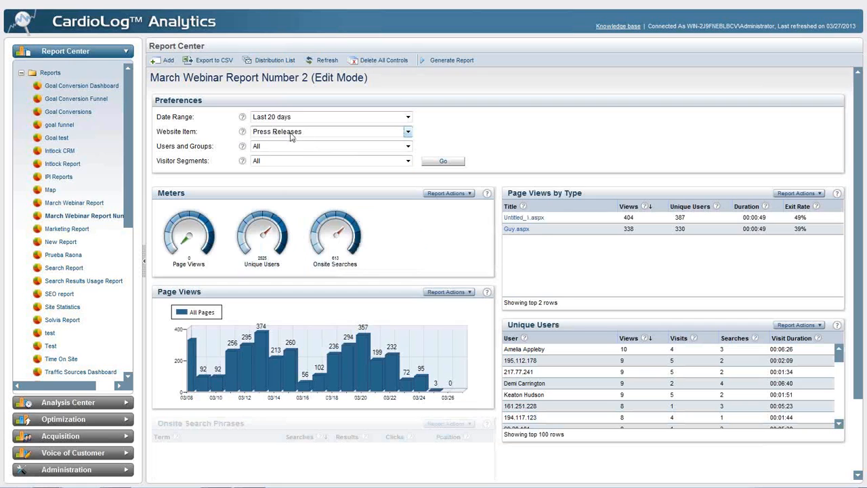
left_click(440, 61)
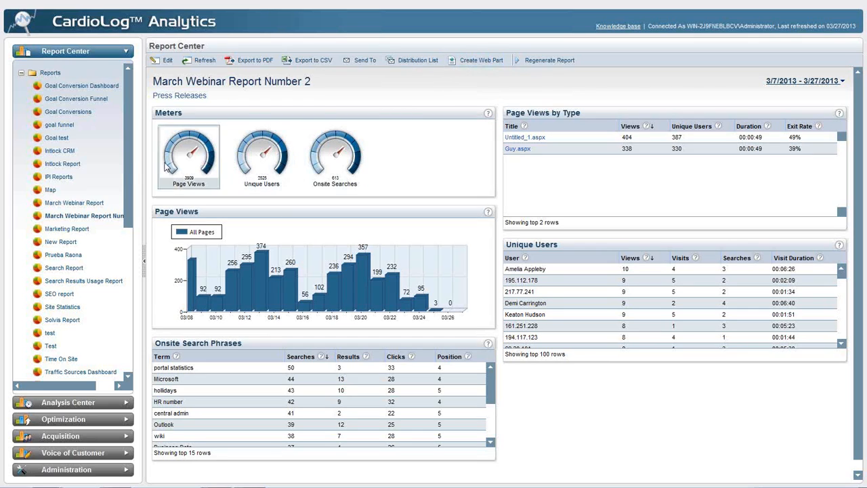
- View the permissions and properties of March Webinar Report Number 2, closing both dialogs without saving
right_click(98, 216)
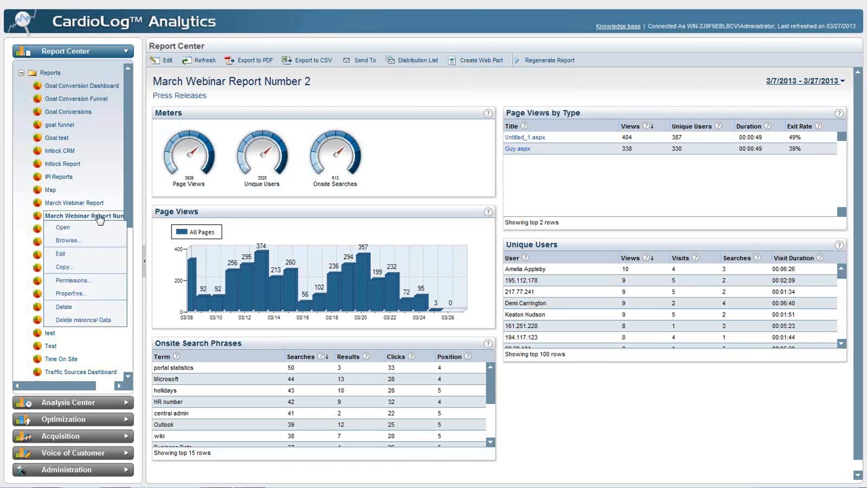
left_click(71, 280)
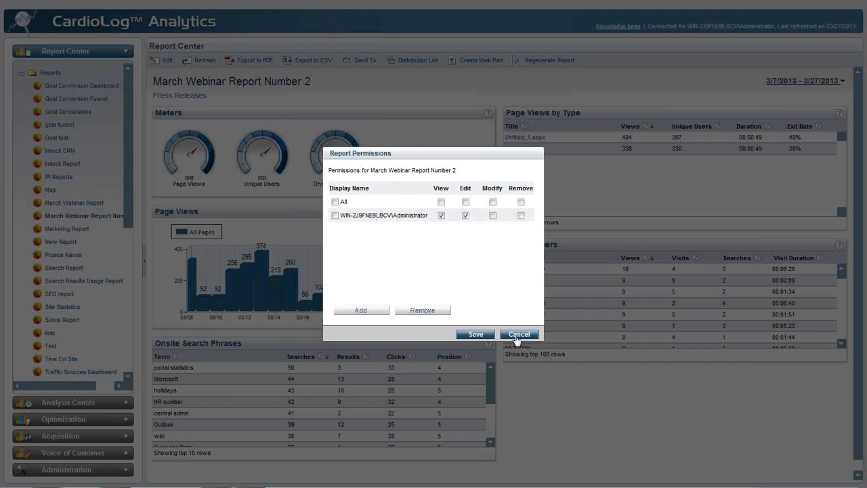
left_click(515, 337)
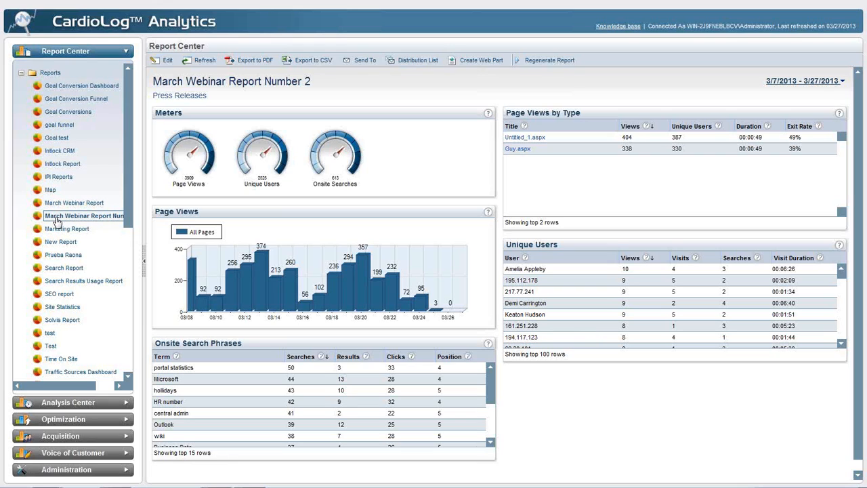
right_click(57, 221)
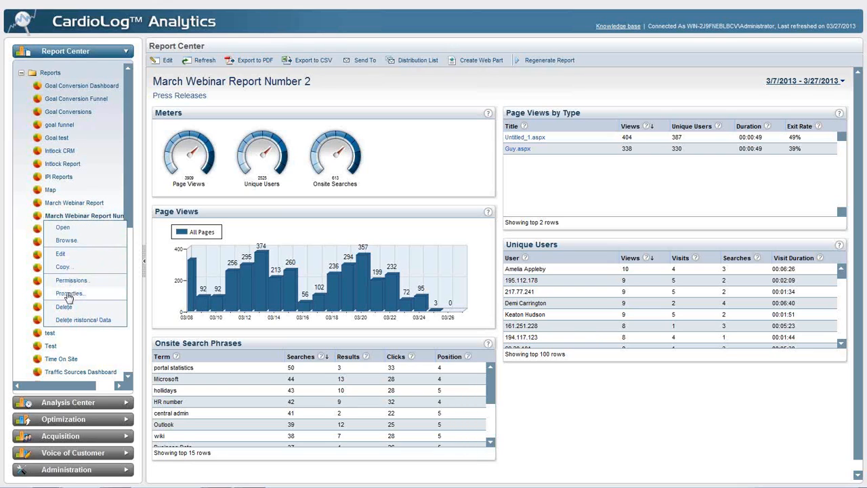
left_click(68, 293)
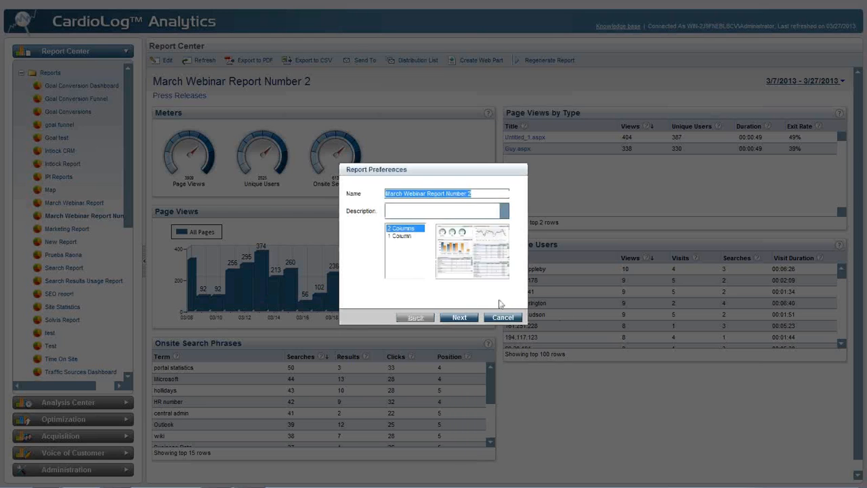
left_click(502, 315)
- Review the view, edit, modify and remove rights in the copied report's permissions, then close without saving
right_click(77, 214)
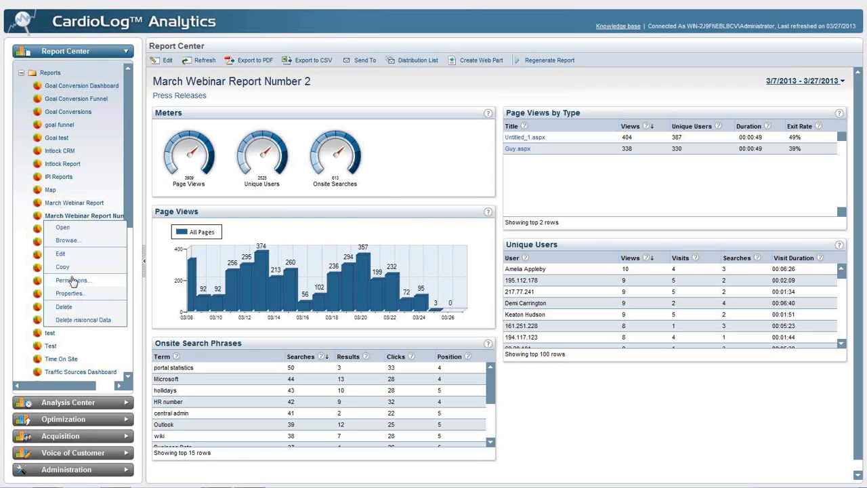
left_click(71, 279)
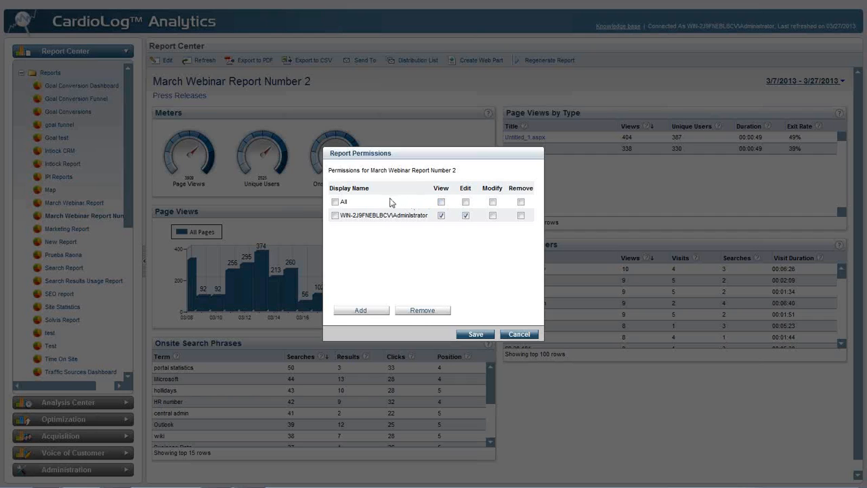
left_click(518, 333)
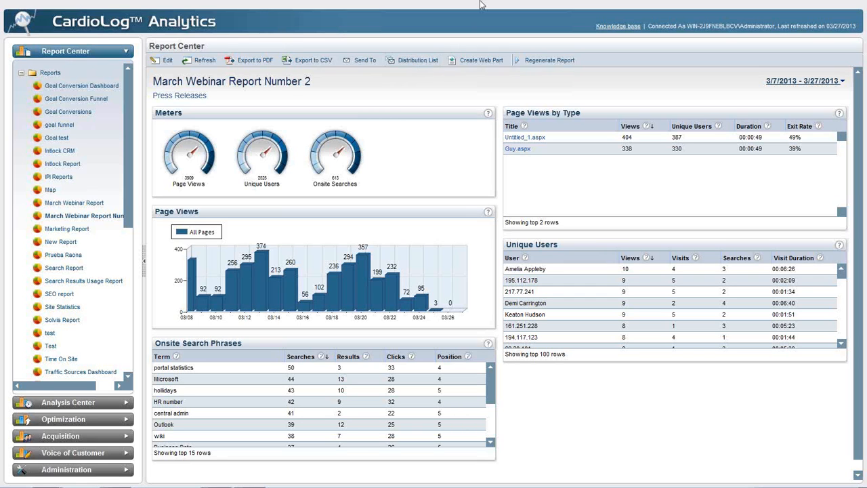
- Switch to the X-TECH demo site, leave full-screen view, and examine the home page with its pop-up survey
mouse_move(485, 3)
left_click(347, 12)
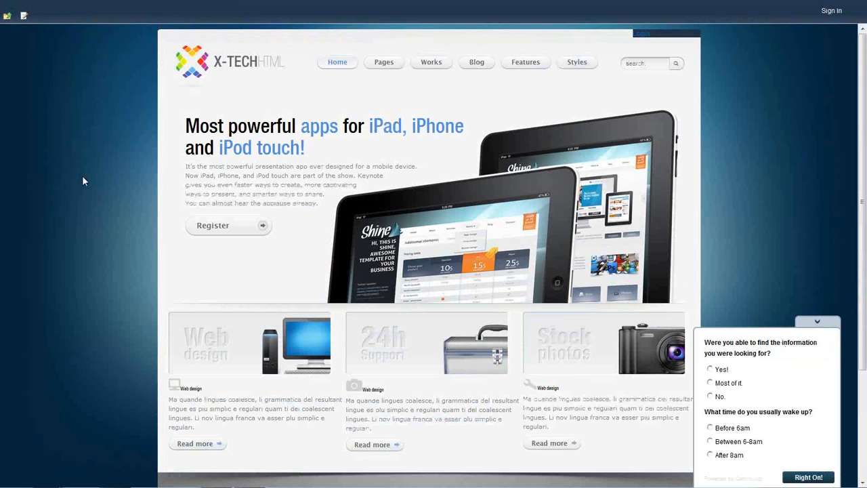
key("F11")
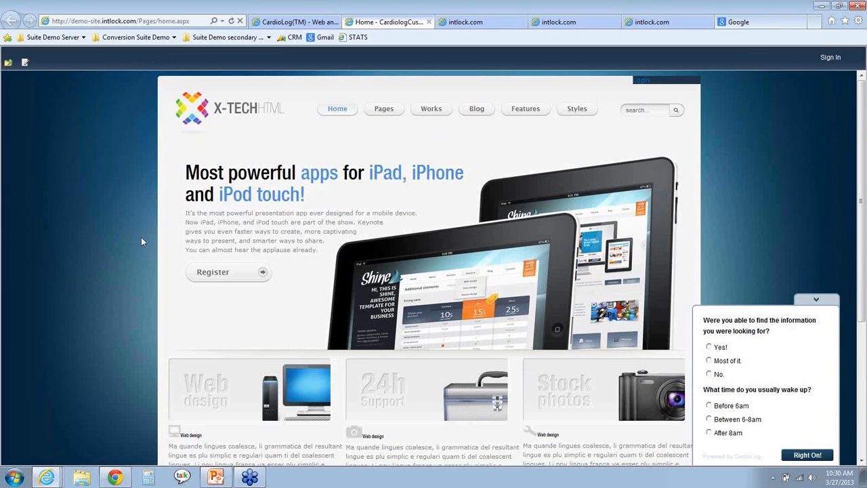
scroll(121, 241, "down", 5)
scroll(120, 241, "up", 5)
scroll(137, 238, "down", 4)
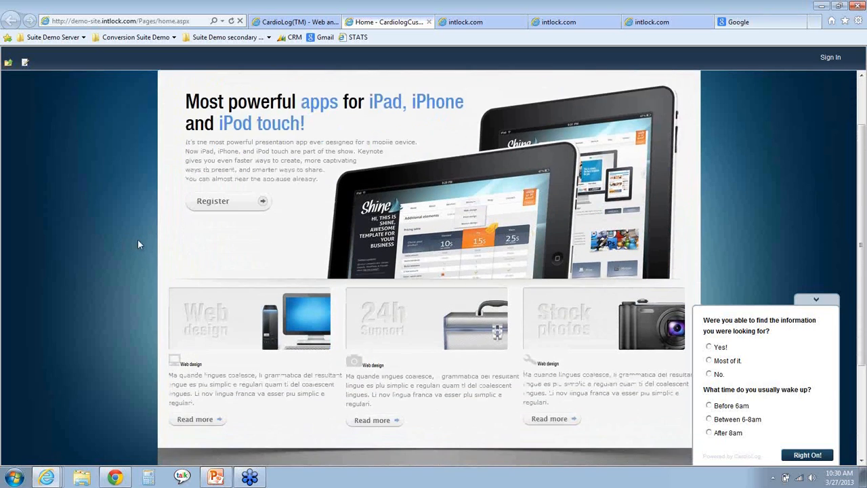
scroll(149, 230, "up", 4)
- Open the demo site's About us page and examine its content and survey
mouse_move(383, 110)
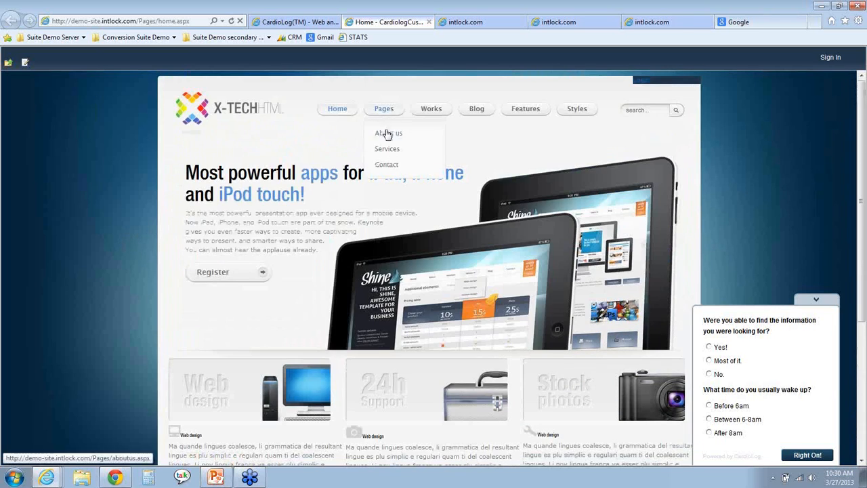
left_click(387, 135)
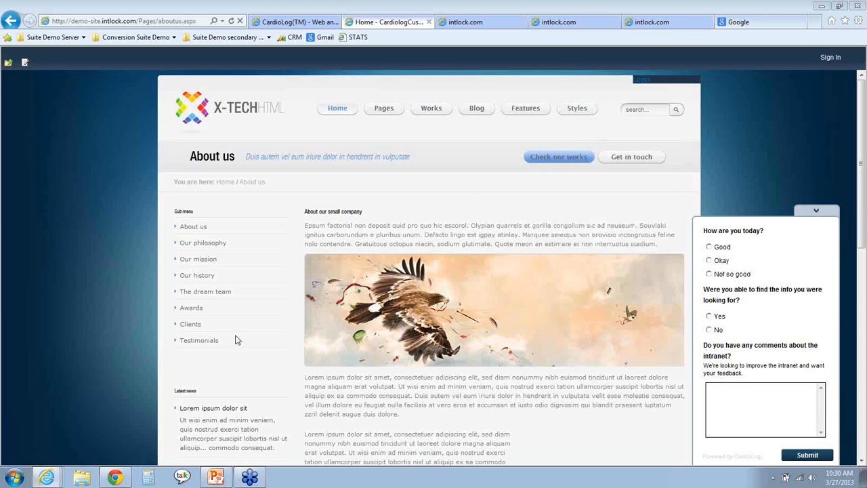
scroll(109, 271, "down", 5)
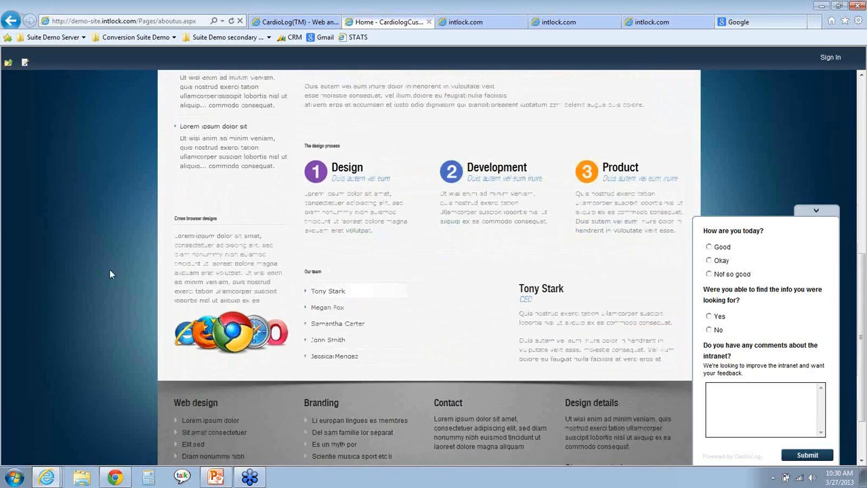
scroll(109, 268, "up", 5)
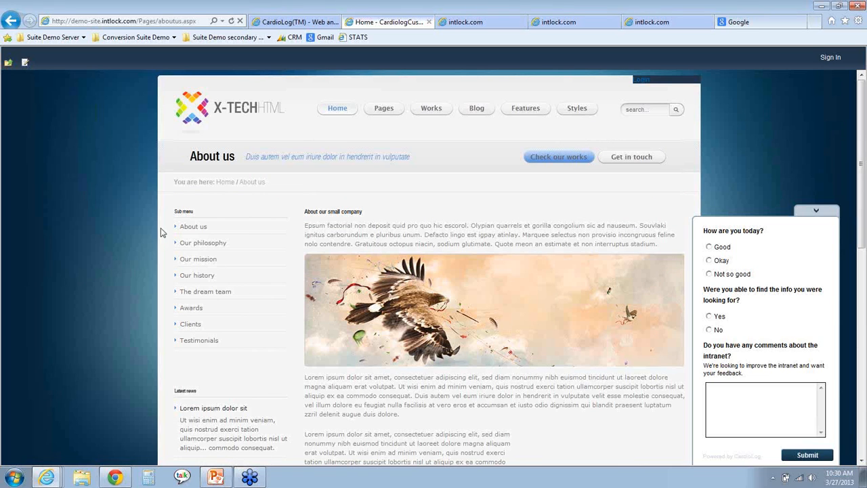
- Switch back to CardioLog Analytics and open the Surveys list in Voice of Customer
left_click(287, 23)
left_click(68, 432)
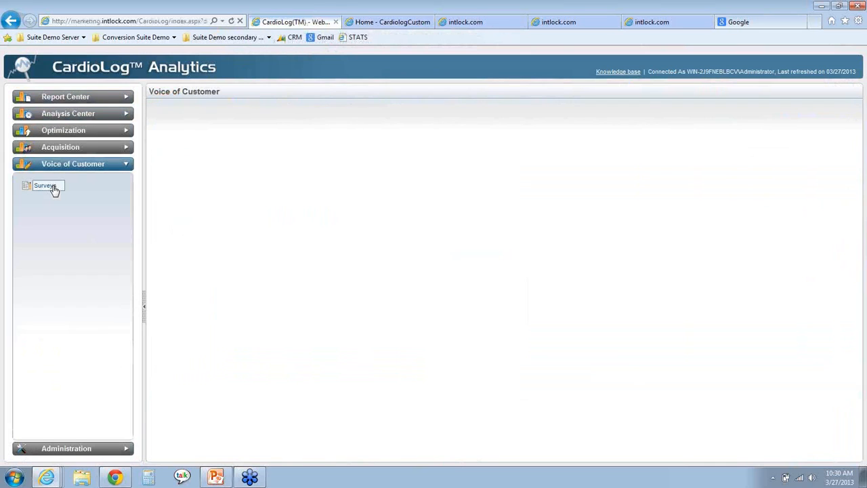
left_click(54, 188)
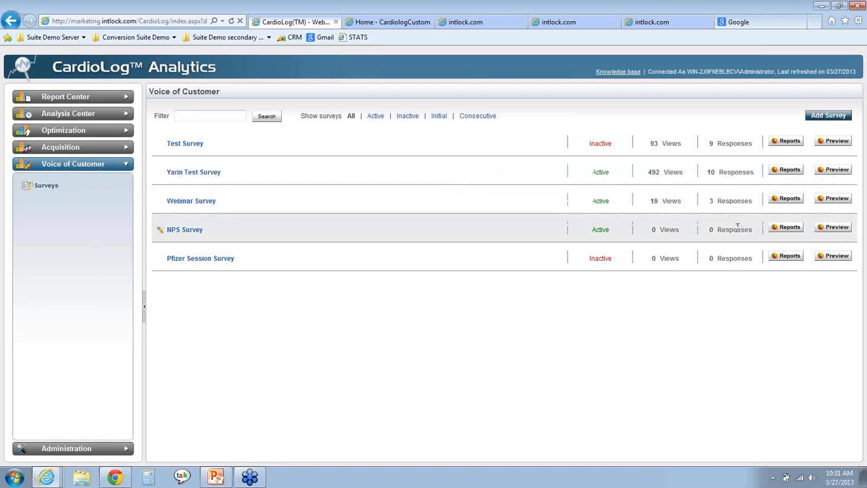
- Preview the Webinar Survey and try the Yes and No answers to the question about finding the info
left_click(831, 198)
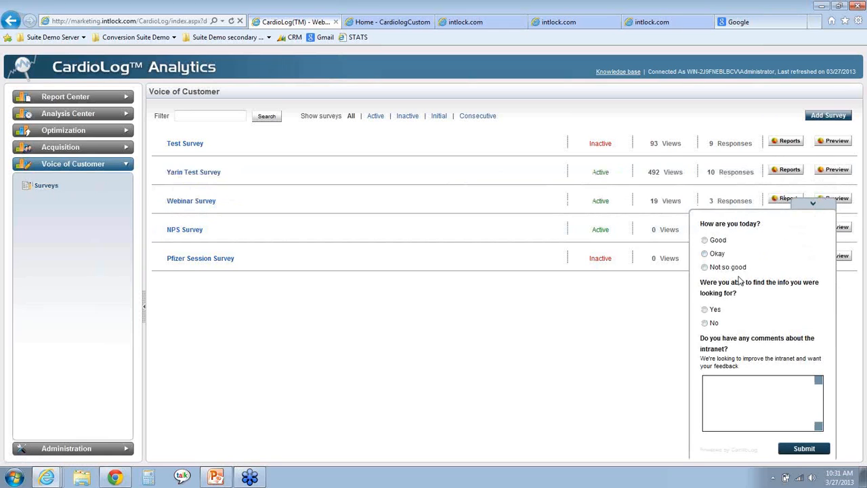
left_click_drag(701, 283, 747, 300)
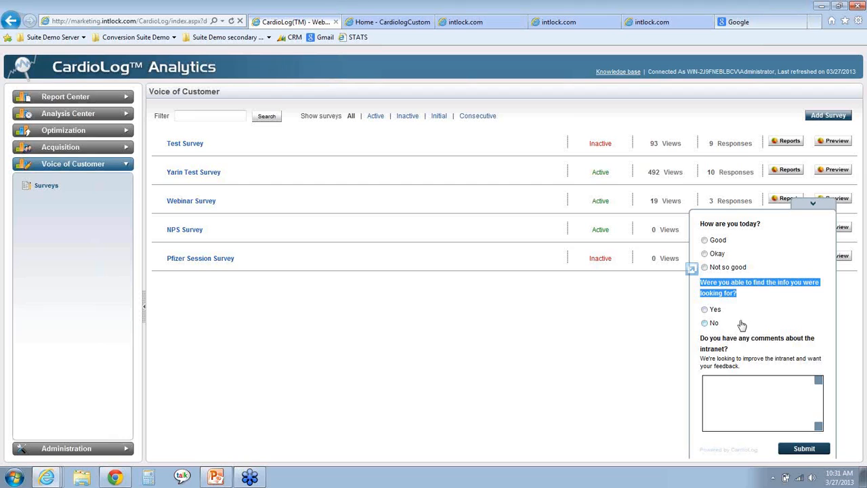
left_click(744, 392)
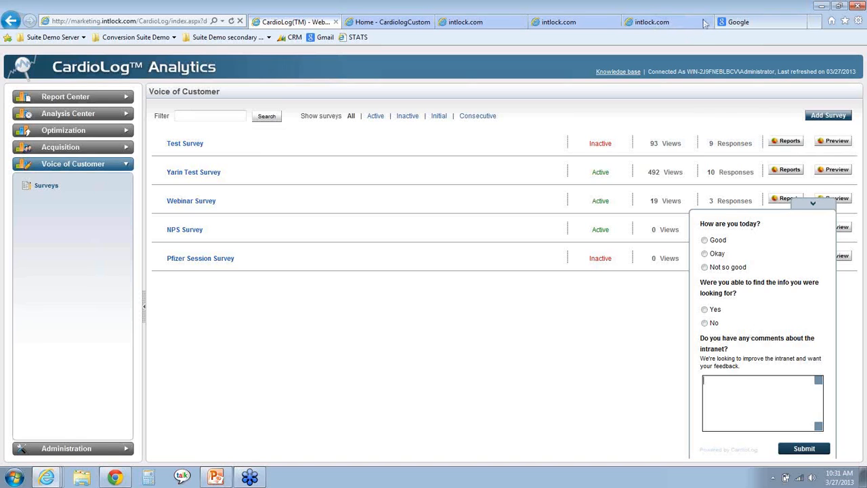
left_click_drag(700, 286, 748, 300)
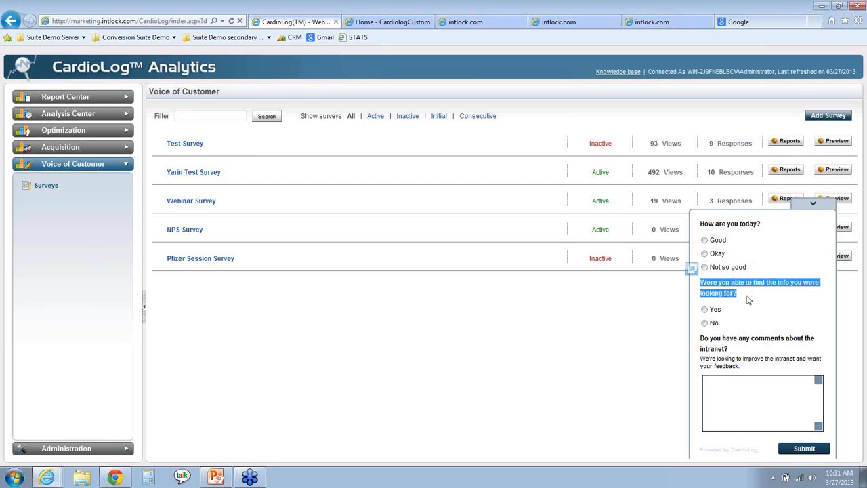
left_click(704, 310)
left_click(748, 312)
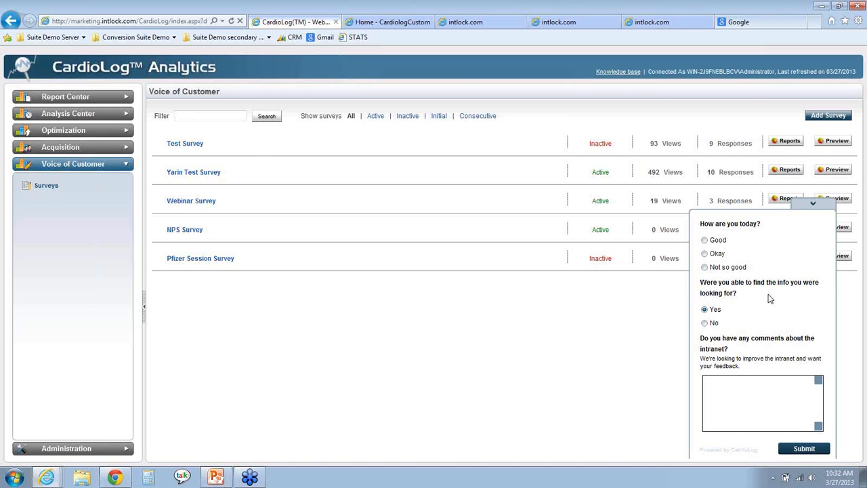
left_click(705, 323)
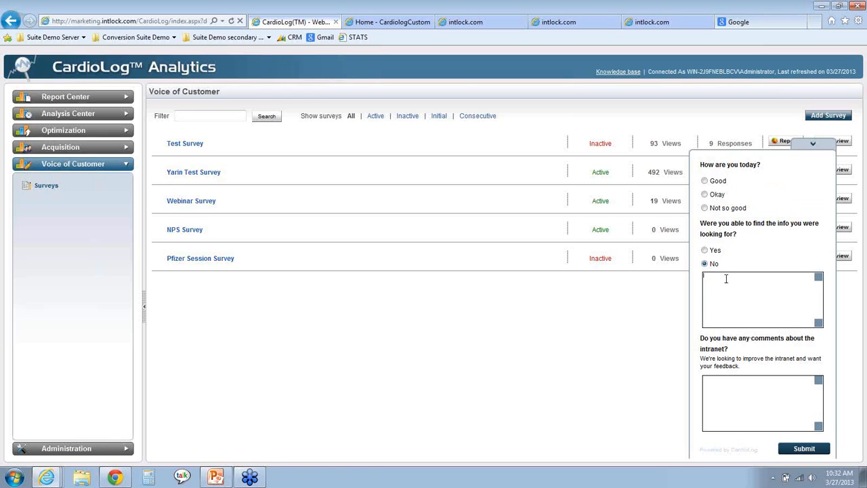
left_click(705, 250)
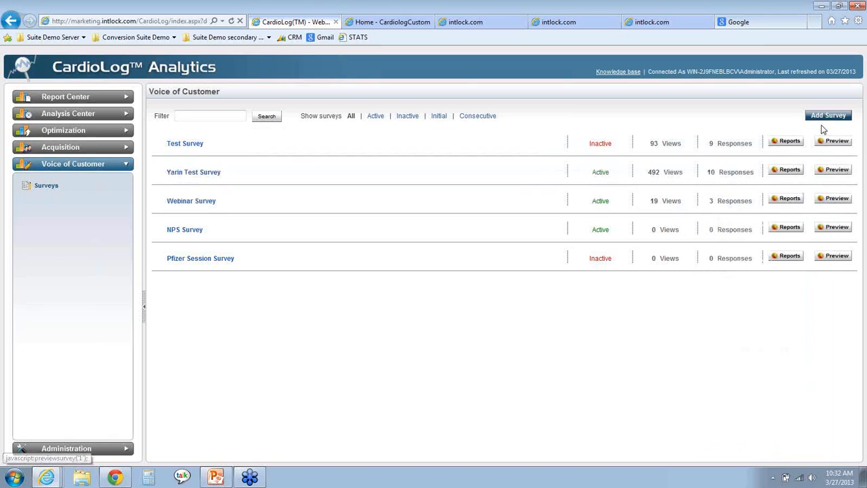
- Add a new survey and name it "March Webinar Survey"
left_click(828, 115)
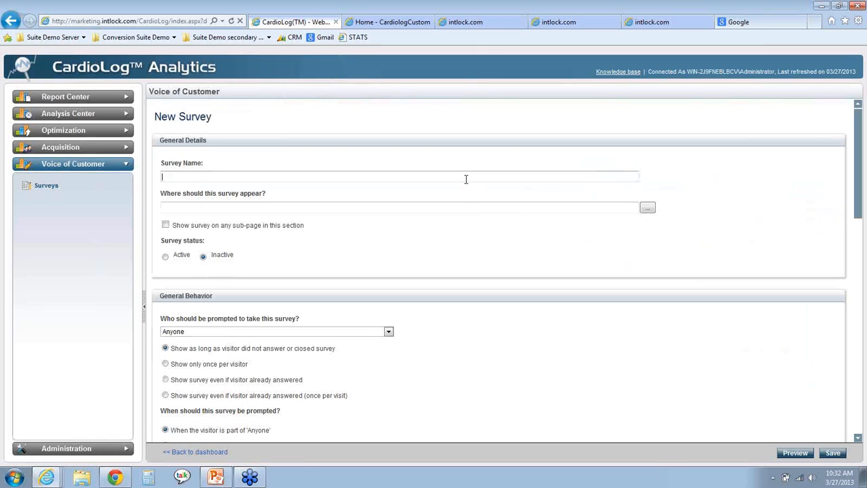
type("Webinar")
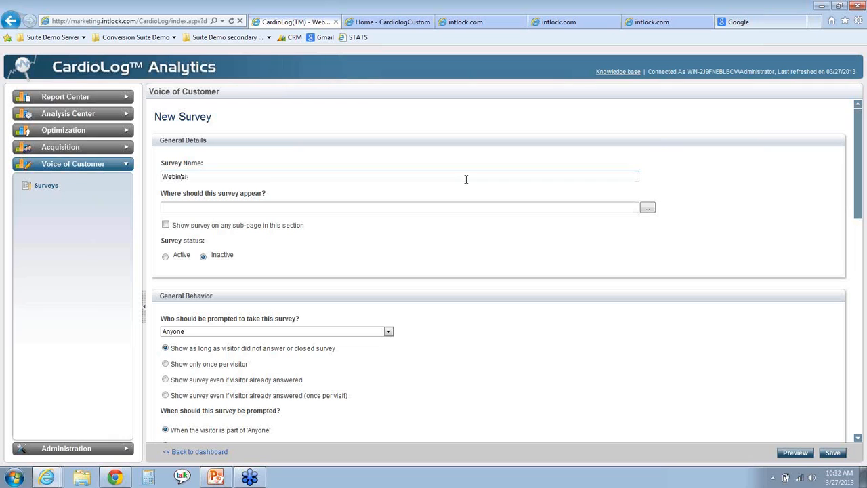
type(" Survey")
key("Home")
type("March")
left_click(412, 206)
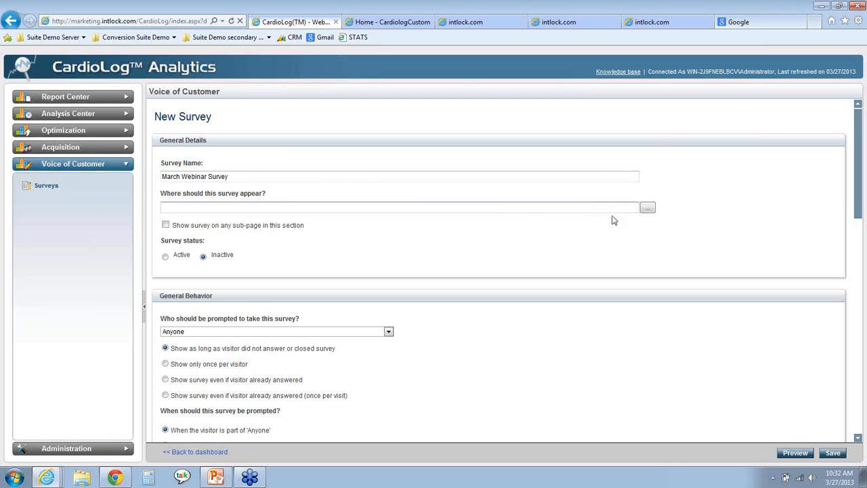
left_click(647, 207)
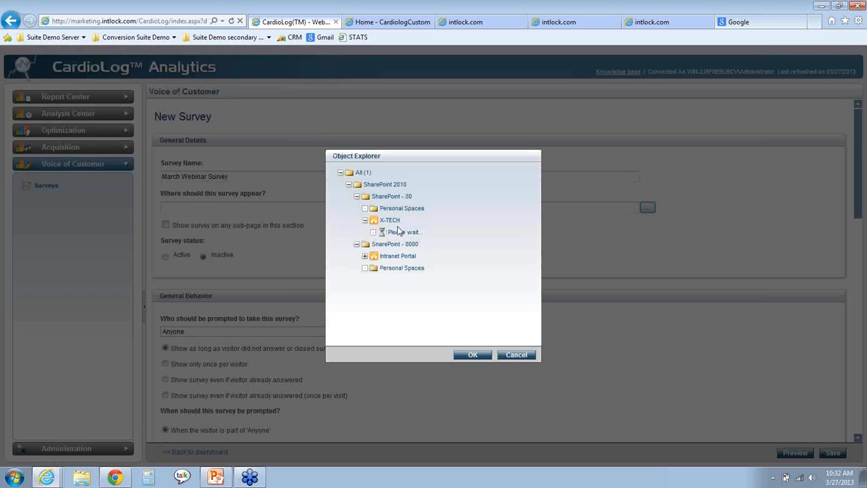
left_click(391, 222)
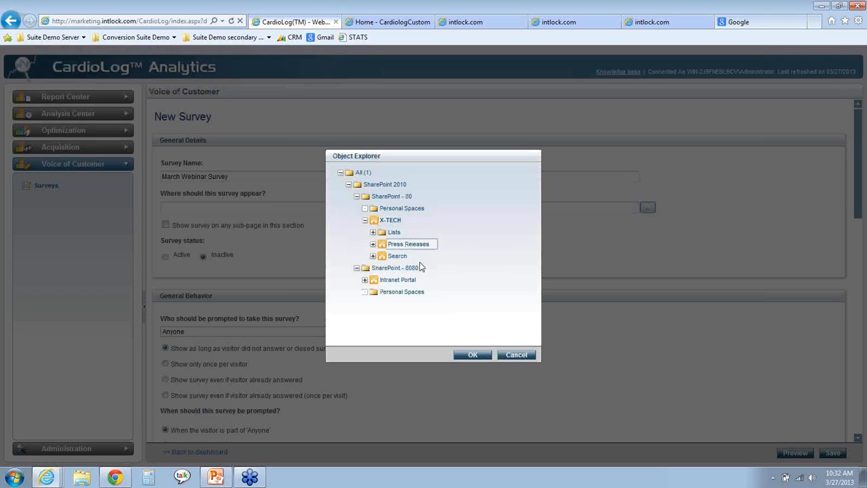
left_click(471, 355)
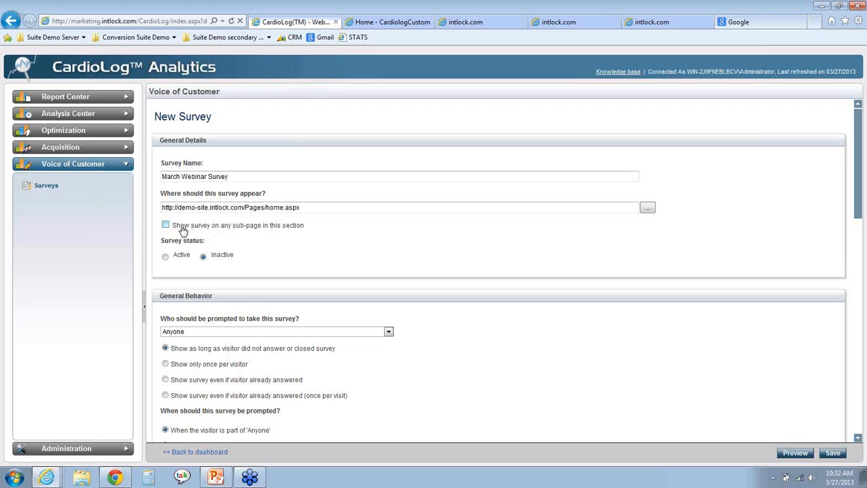
triple_click(210, 207)
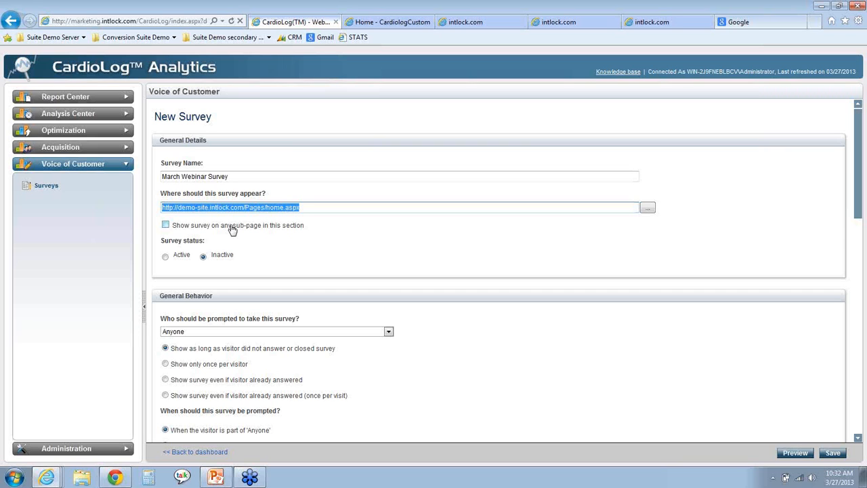
- Review the survey's General Behavior settings and open the choices for who should be prompted to take it
scroll(365, 238, "down", 5)
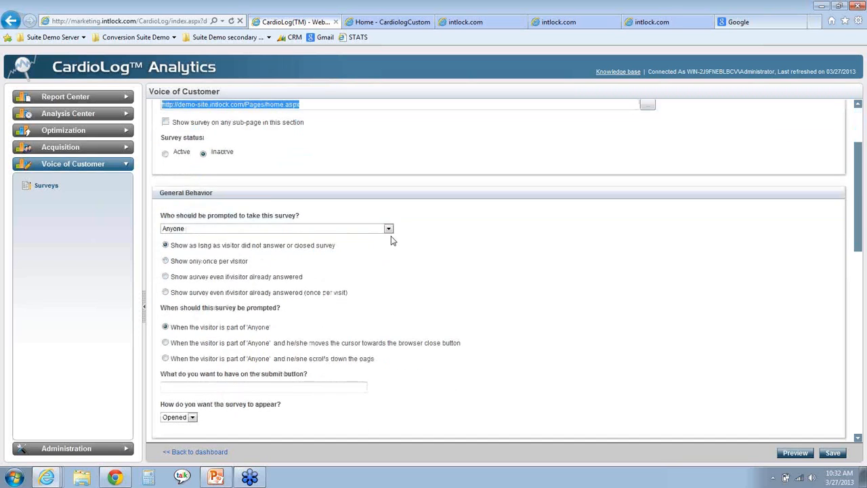
scroll(392, 238, "down", 1)
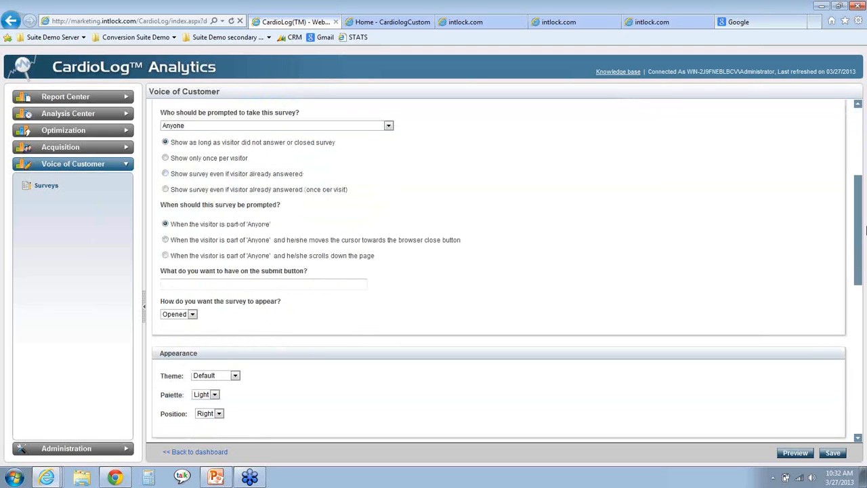
scroll(858, 237, "up", 1)
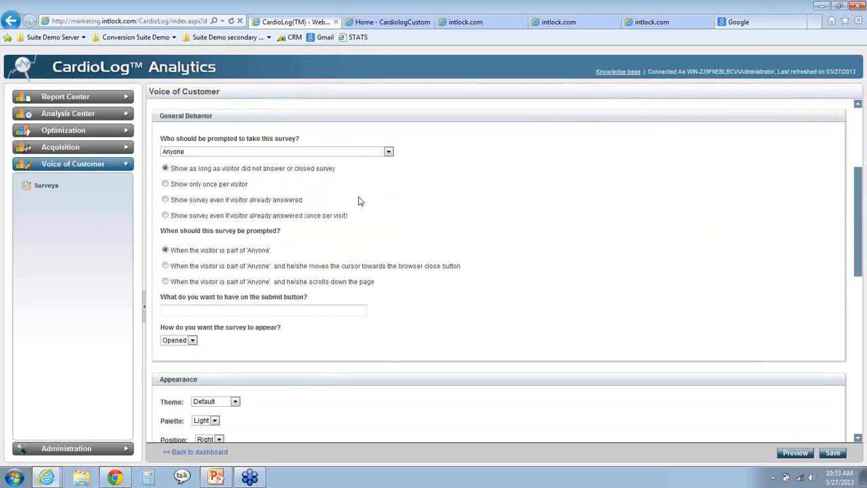
left_click(319, 155)
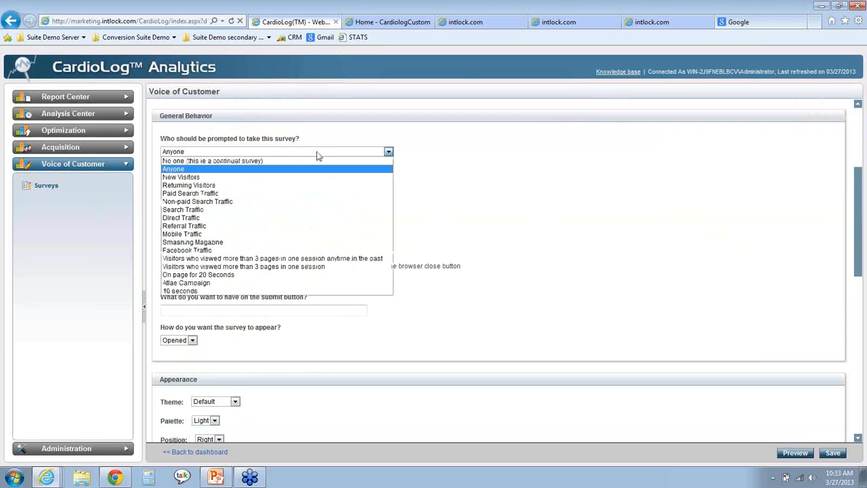
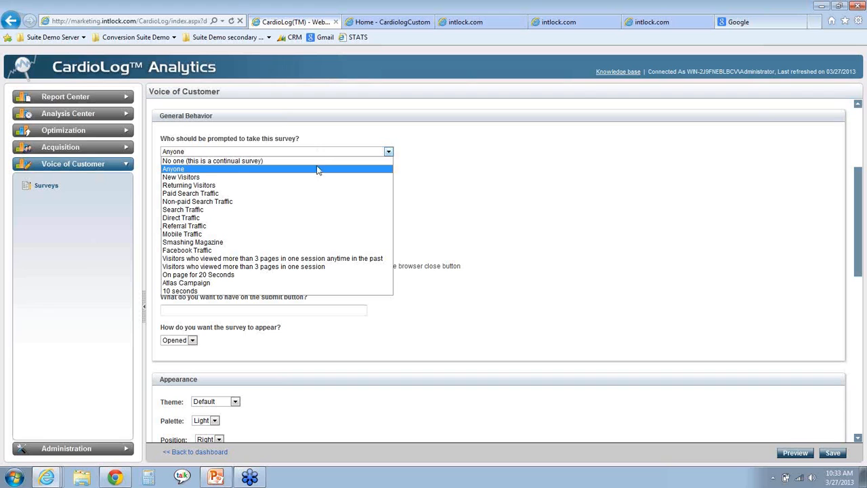
- Keep the survey prompt set to Anyone and set the submit button text to "Click here"
left_click(443, 211)
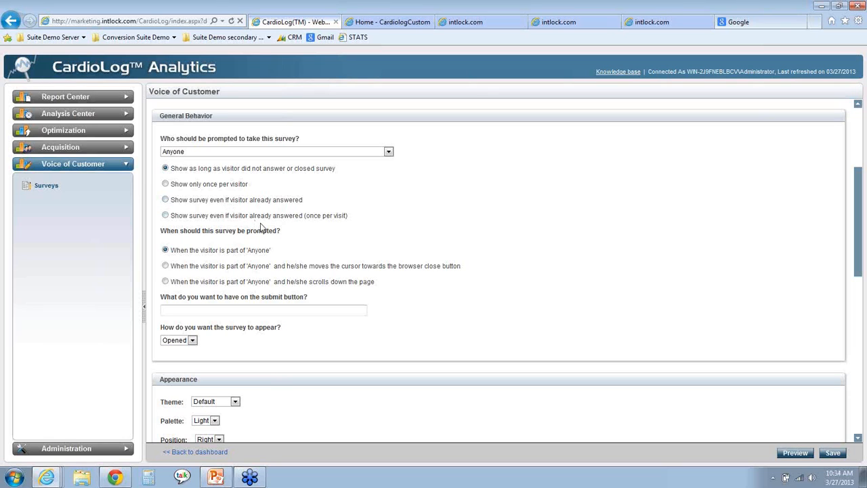
scroll(389, 237, "down", 1)
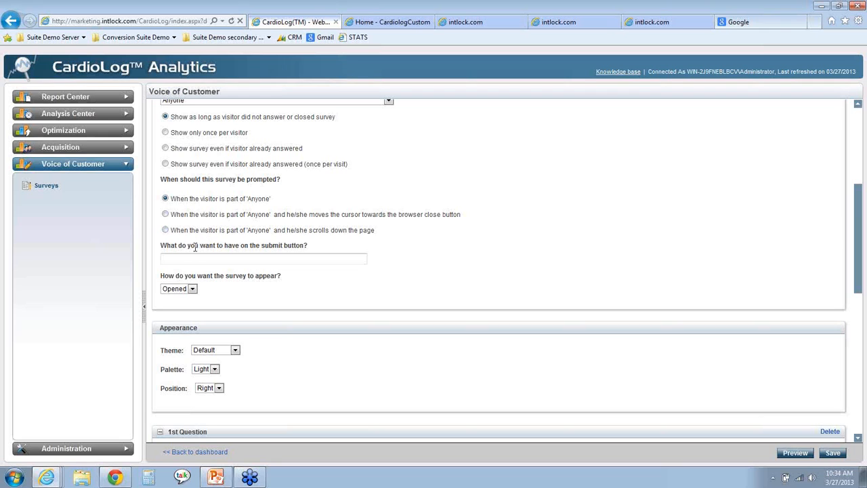
left_click(188, 258)
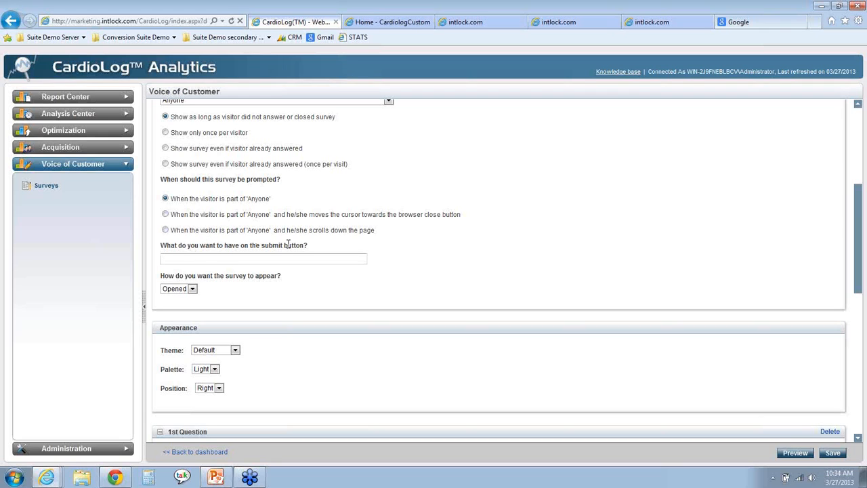
type("Click here")
- Review the choices for how the survey should appear and its theme, palette and position settings
scroll(437, 247, "down", 1)
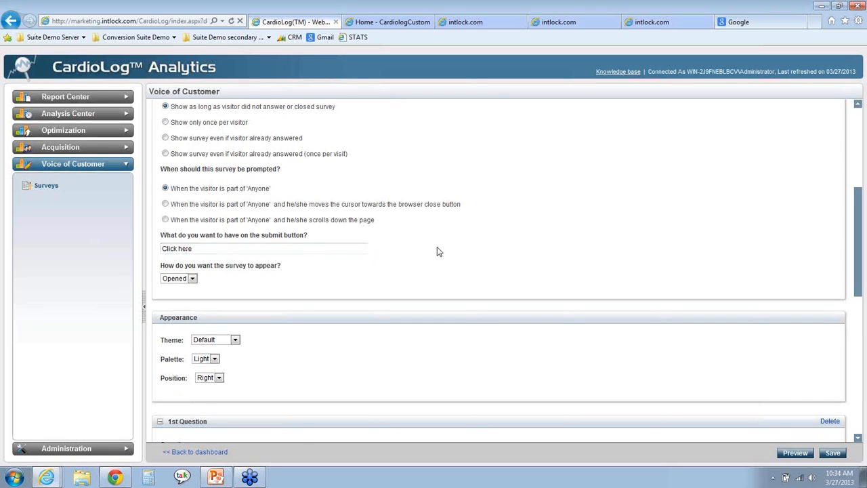
scroll(437, 249, "down", 1)
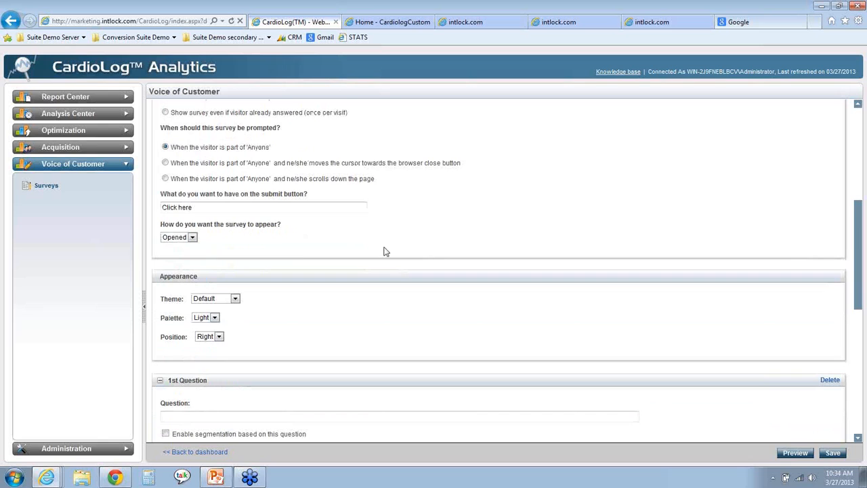
left_click(184, 238)
left_click(242, 245)
scroll(280, 245, "down", 1)
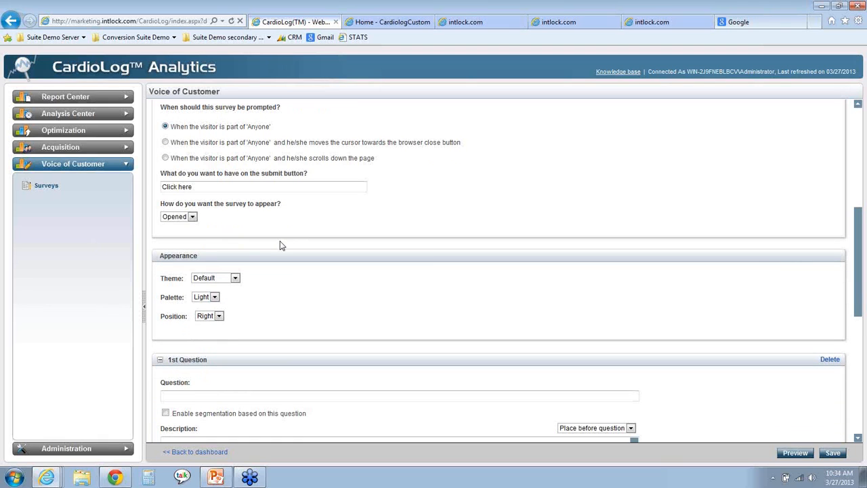
scroll(280, 245, "down", 3)
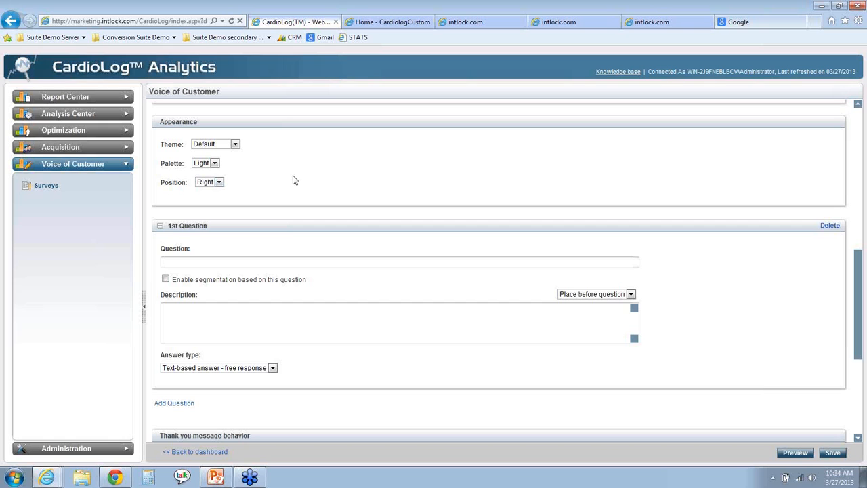
- Enter "How are you today?" as the first question and set its answer type to Single Answer - radio button
left_click_drag(858, 271, 859, 313)
left_click(384, 146)
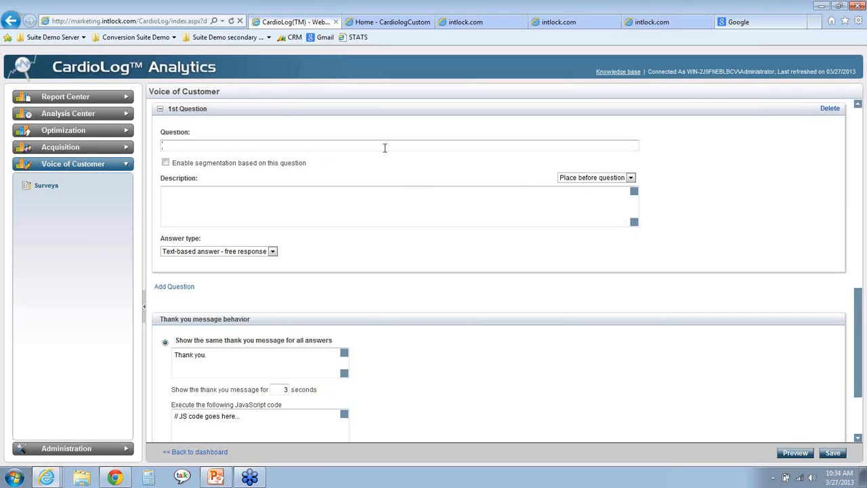
type("How are you today?")
left_click(231, 252)
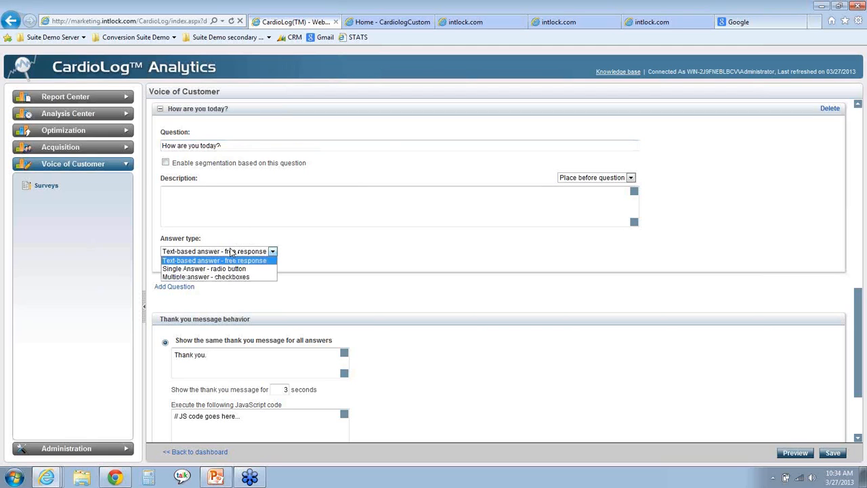
left_click(254, 201)
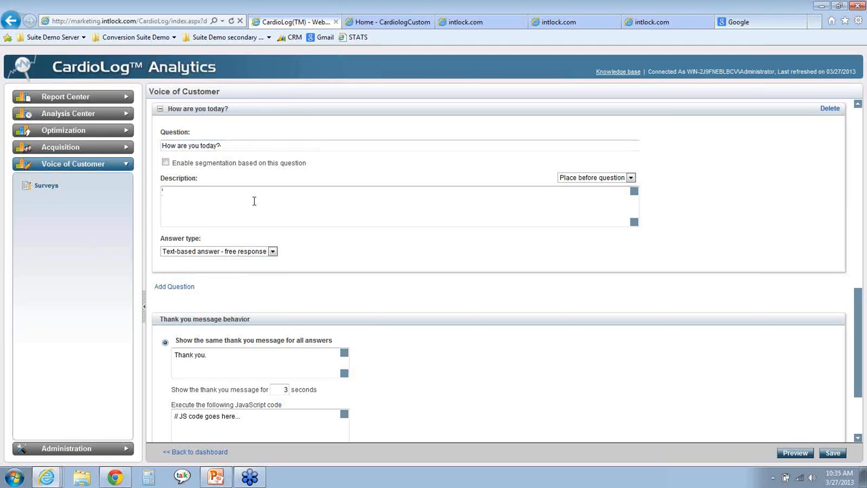
left_click(241, 252)
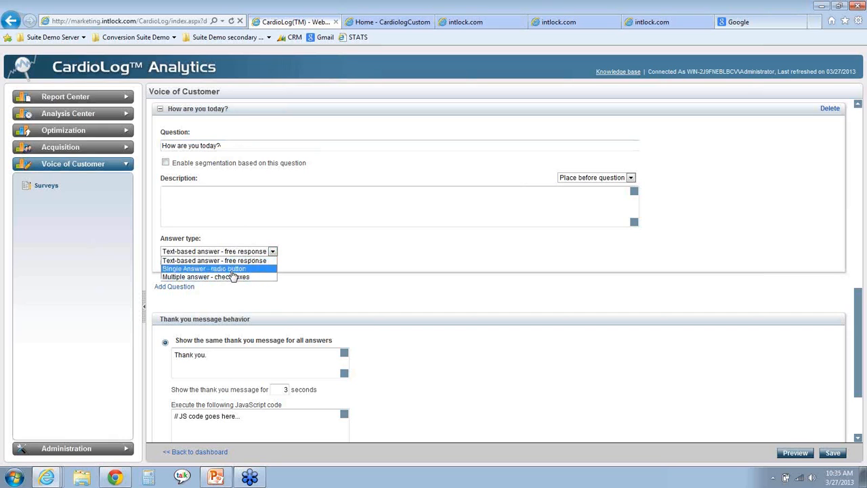
left_click(232, 270)
- Give the first question three answers: "Good", "Ok" and "Not so good"
left_click(231, 279)
type("Good")
key("Tab")
key("Tab")
key("Tab")
type("O")
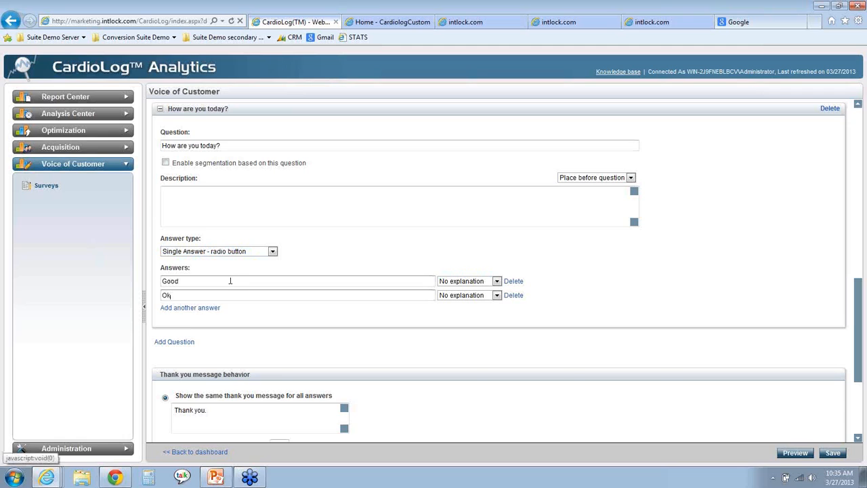
left_click(209, 308)
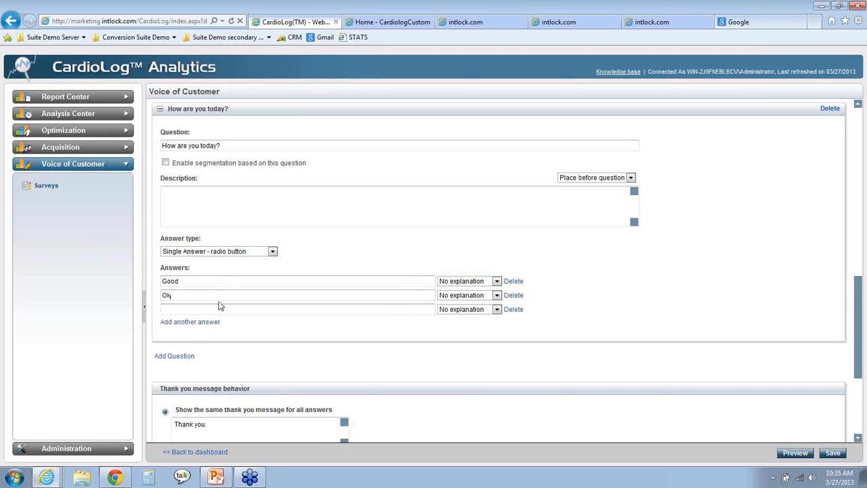
left_click(221, 308)
type("Not so good")
- Add a second question, "Did you enjoy the company trip?", with the answer type Single Answer - radio button
left_click(165, 357)
scroll(250, 372, "down", 3)
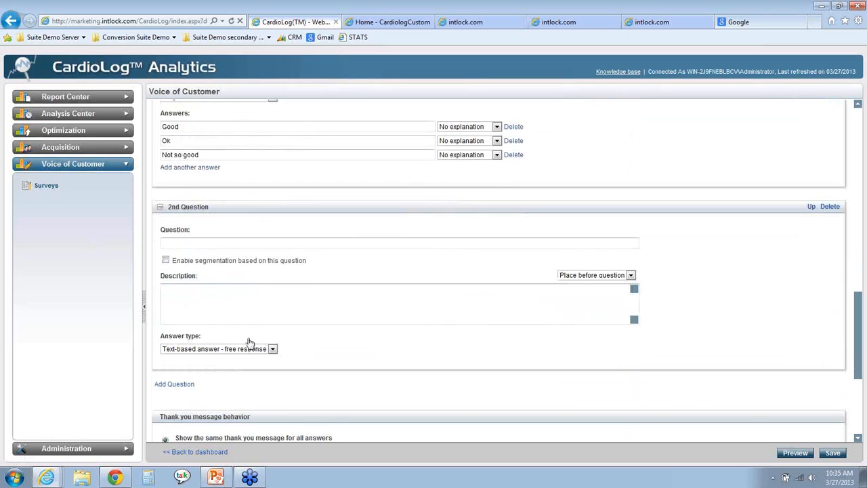
left_click(210, 191)
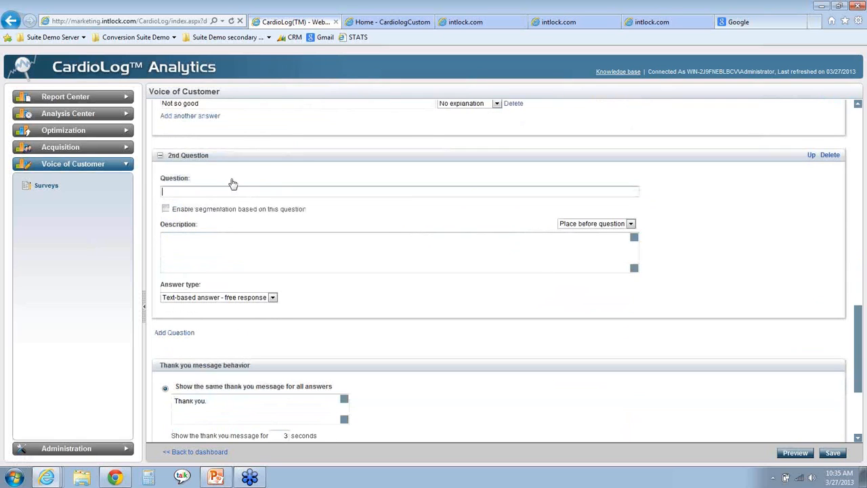
type("Did you enjoy the company trip?")
left_click(225, 298)
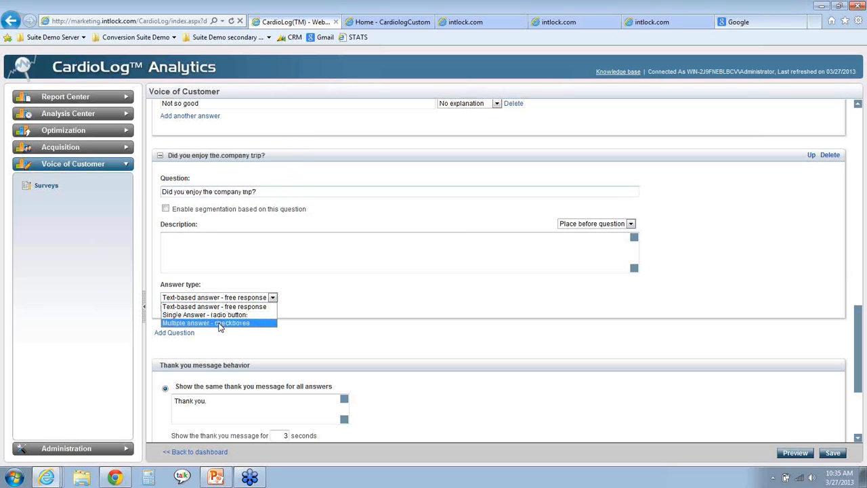
left_click(218, 315)
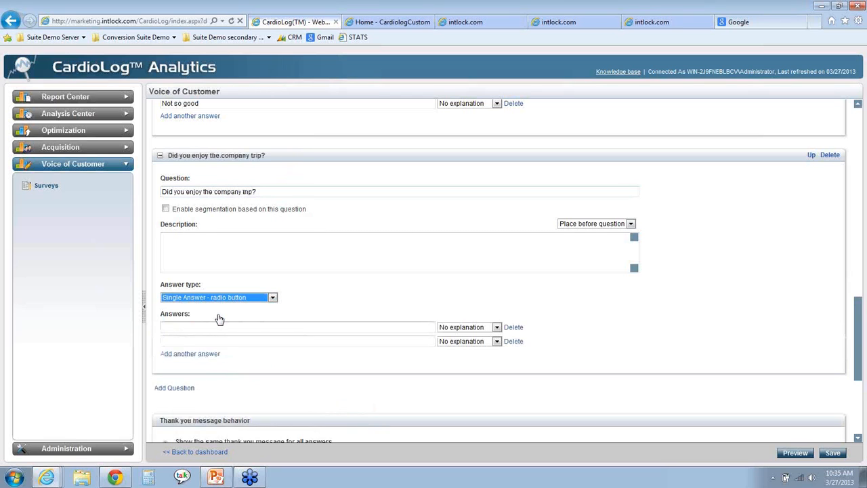
- Give the company trip question the answers "Very much", "It was okay" and "Not as good as last year"
left_click(219, 322)
type("Very muc")
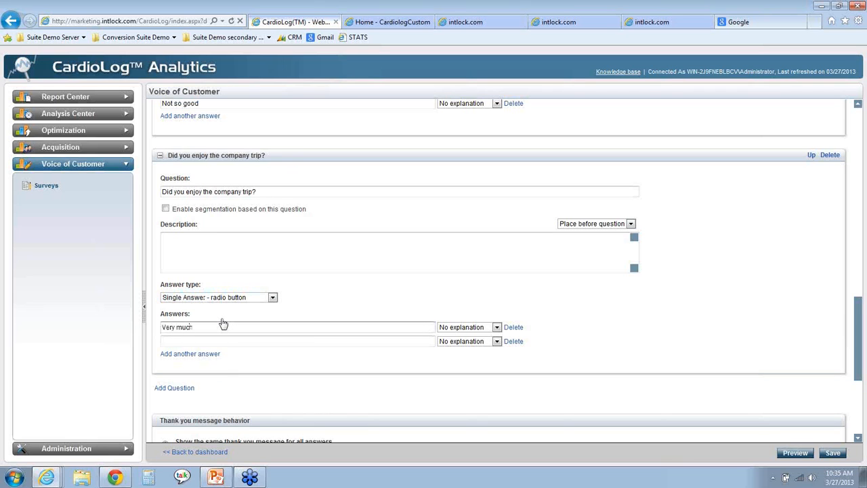
type("h")
left_click(206, 342)
type("It was okay")
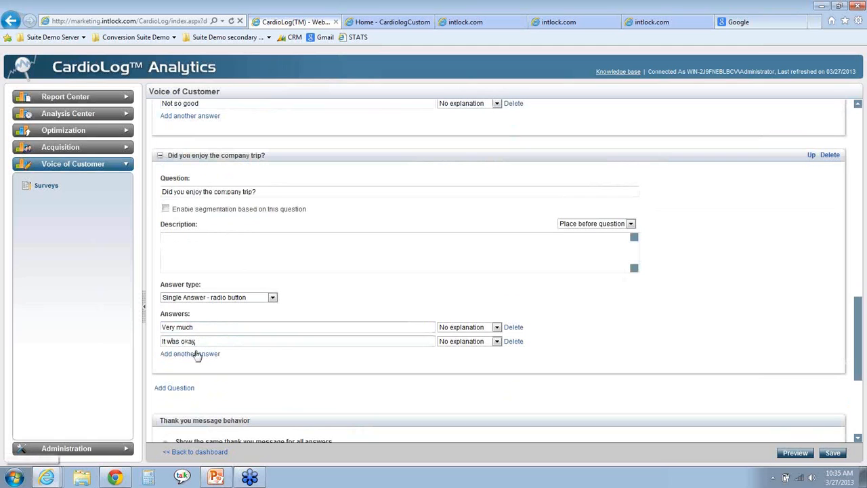
left_click(195, 354)
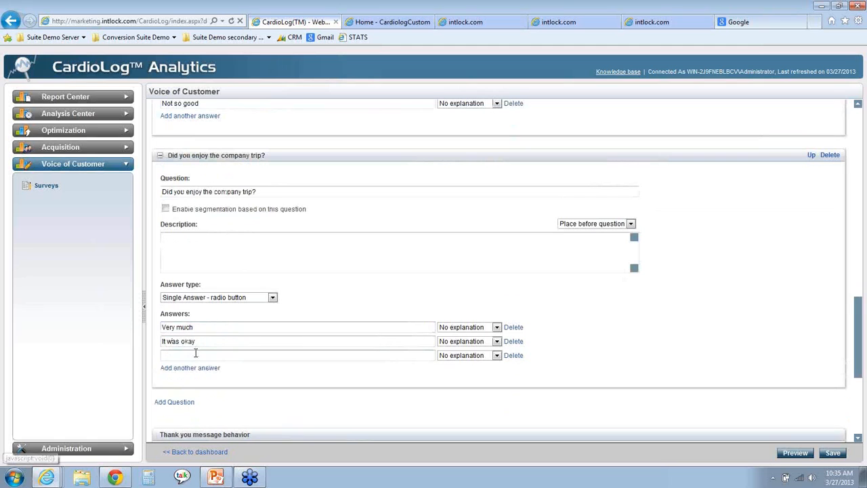
type("Not as good")
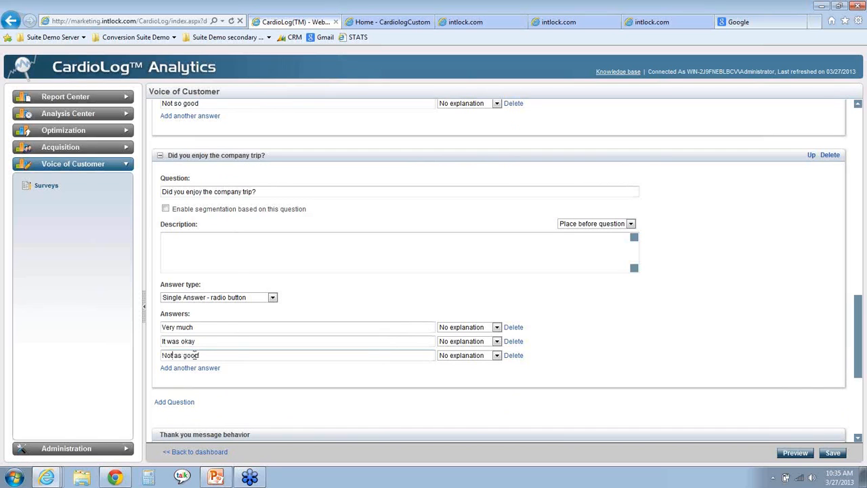
type(" as last year")
- Add a third question reading "Do you have any sugestions for next year?", keeping the free-response text answer type
scroll(320, 284, "down", 1)
left_click(174, 352)
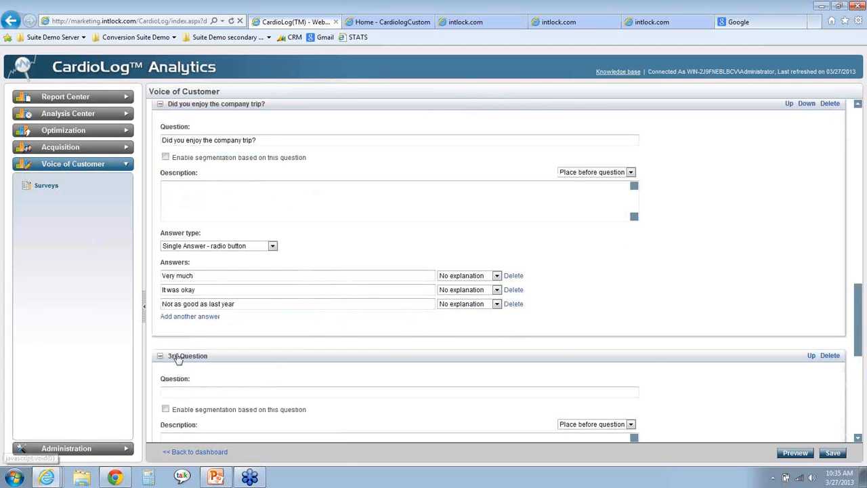
scroll(204, 358, "down", 3)
left_click(214, 237)
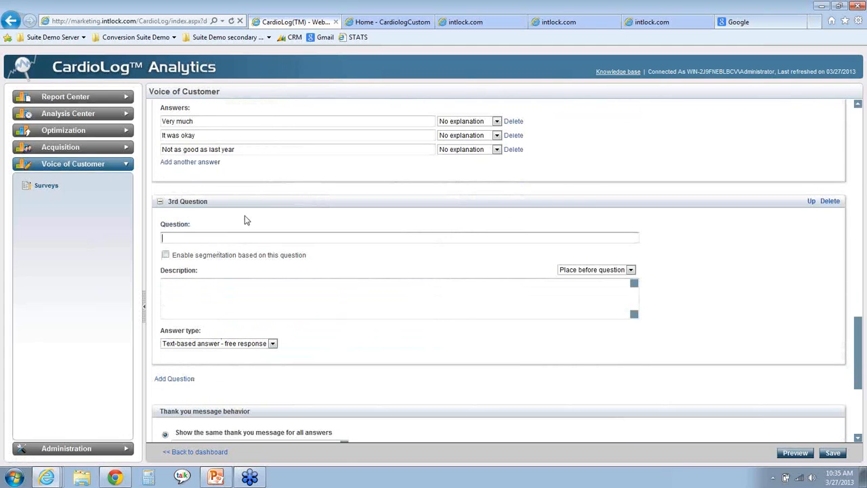
type("Do you have any sugestions for next year?")
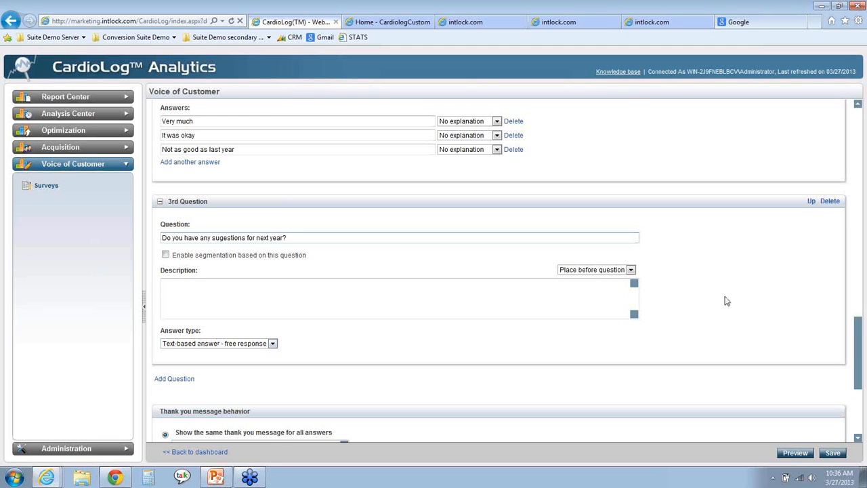
- Examine the options for reordering the survey questions and the Thank you message behavior section
scroll(726, 300, "up", 2)
scroll(726, 300, "down", 1)
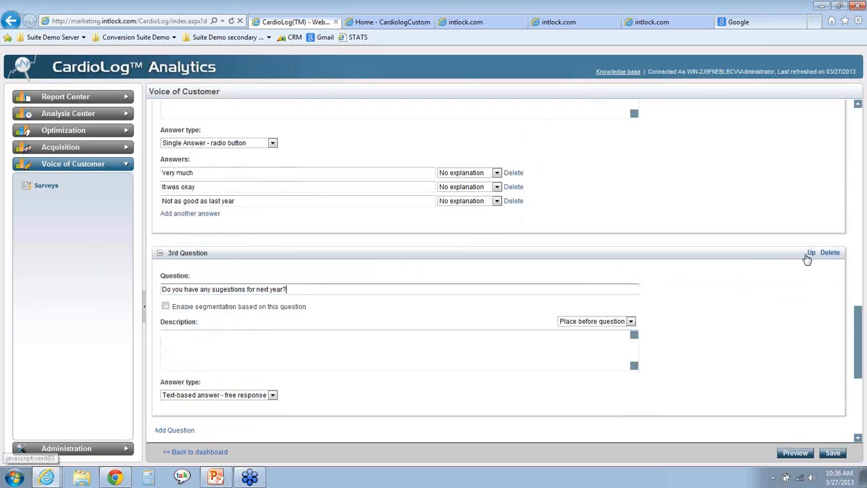
scroll(773, 260, "up", 3)
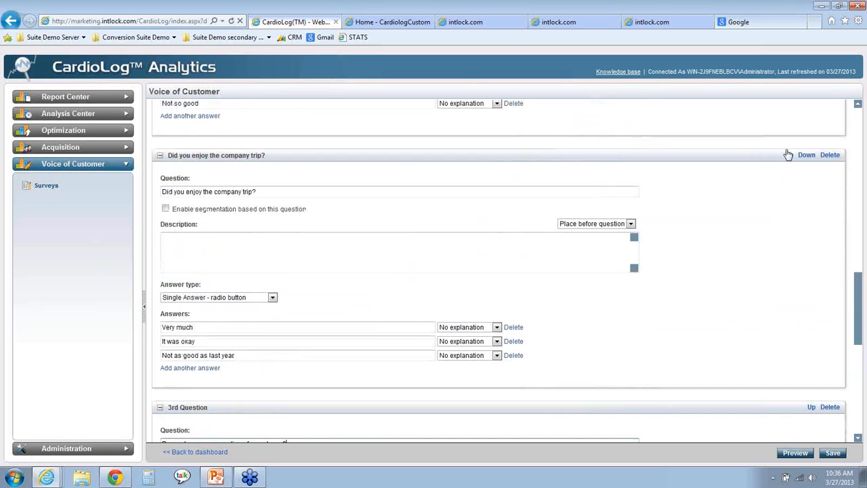
scroll(685, 226, "down", 3)
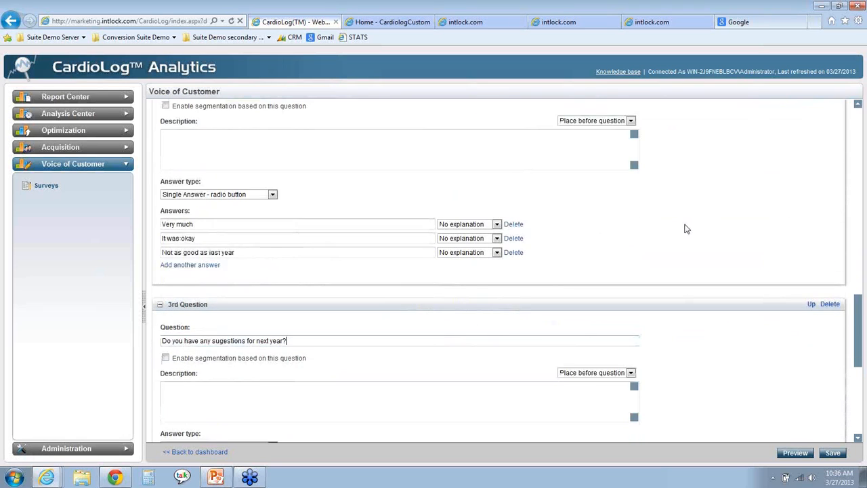
scroll(370, 221, "down", 1)
scroll(302, 248, "down", 2)
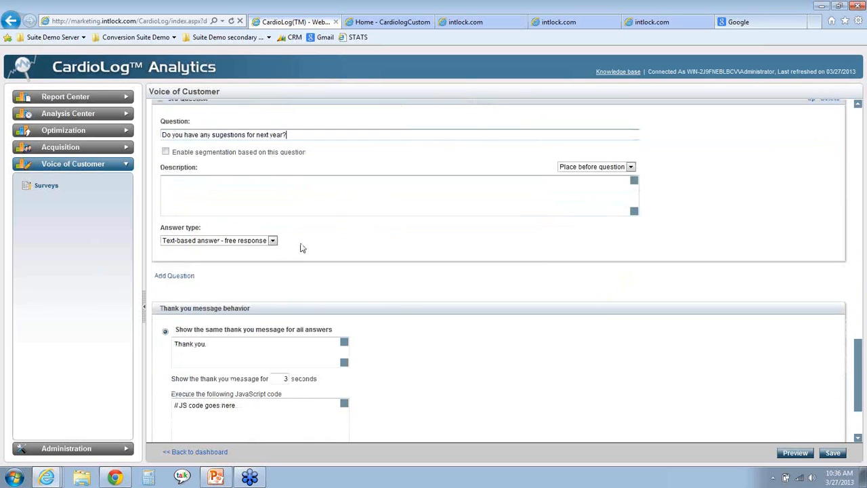
scroll(287, 262, "down", 1)
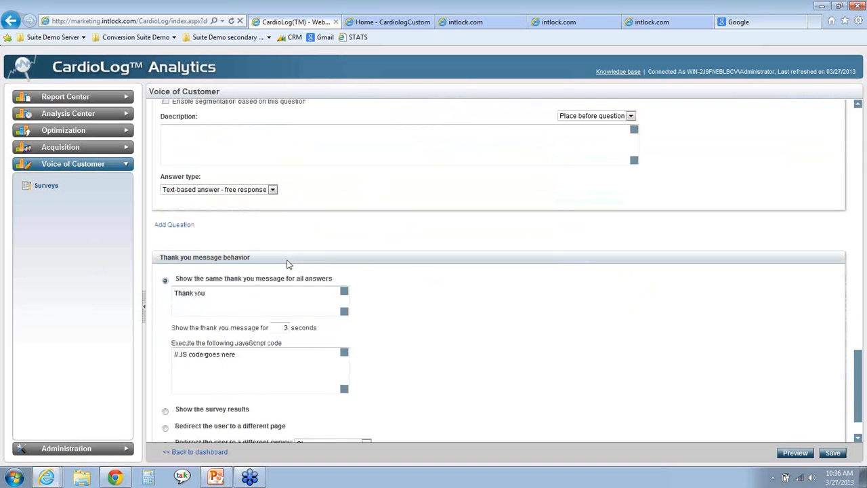
scroll(287, 264, "down", 1)
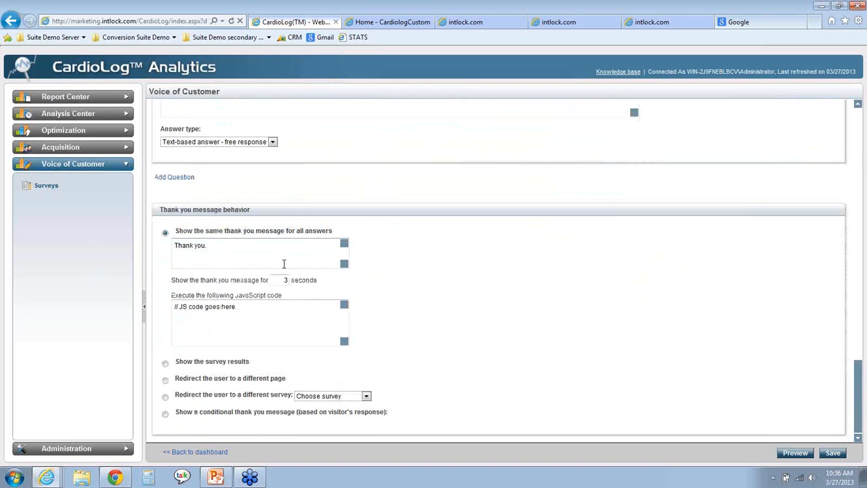
- Change the thank you message shown for all answers to "Thank you very much."
triple_click(223, 250)
left_click(238, 248)
left_click_drag(279, 280, 291, 280)
left_click(408, 283)
left_click_drag(240, 245, 174, 245)
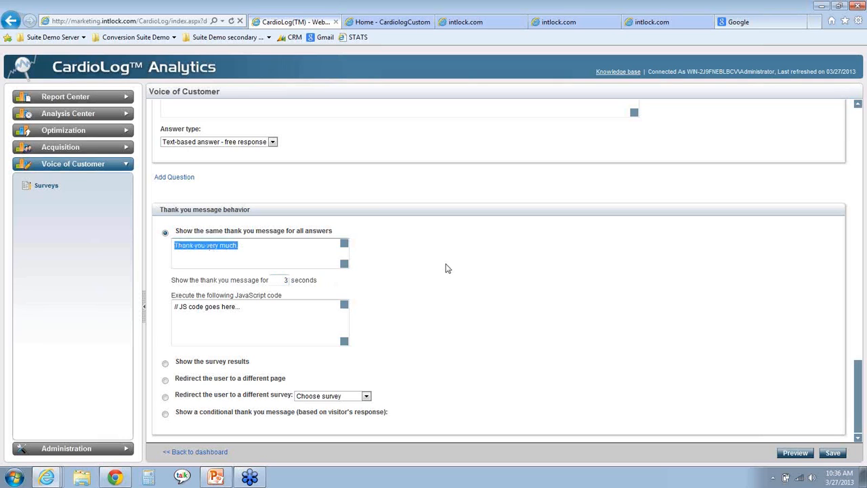
left_click(409, 283)
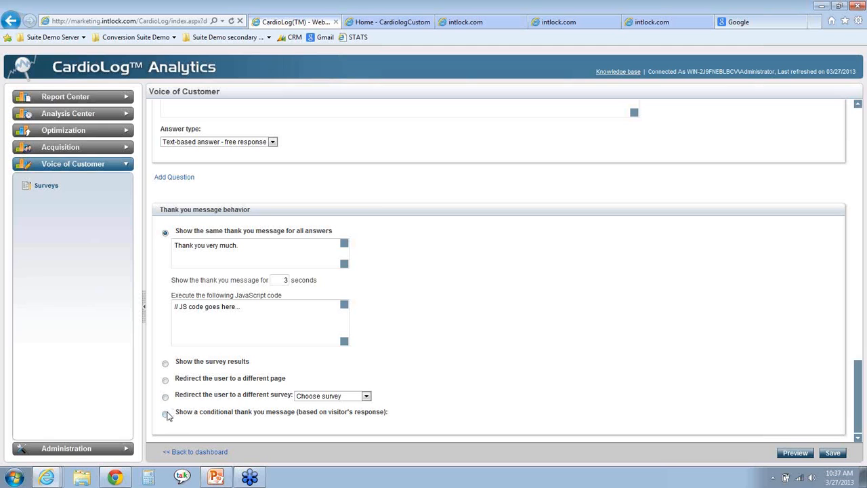
- Switch to a conditional thank you message based on the question "How are you today?"
left_click(166, 417)
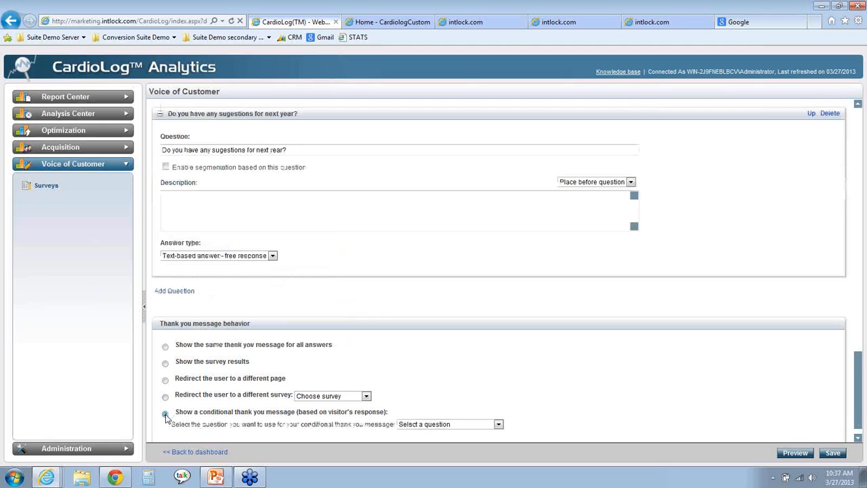
left_click(425, 408)
left_click(427, 425)
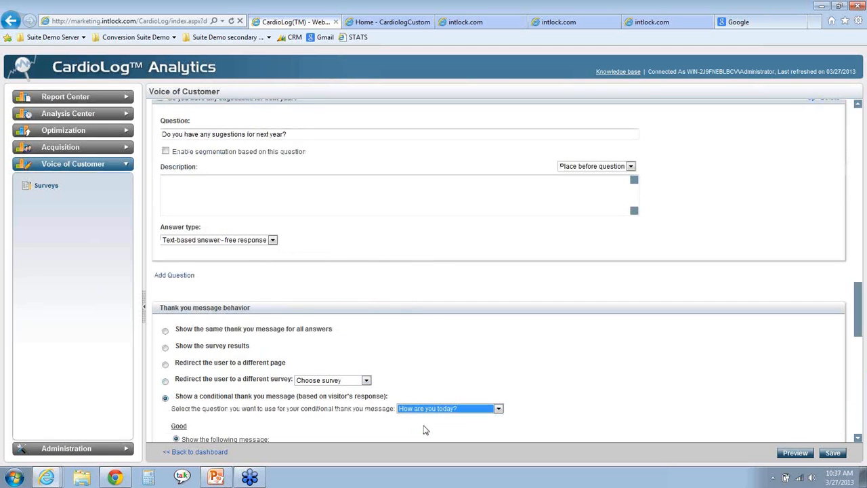
- Review the conditional thank you settings for the Good, Ok, Not so good and Default answers, and save the survey
scroll(555, 348, "down", 3)
scroll(559, 350, "down", 3)
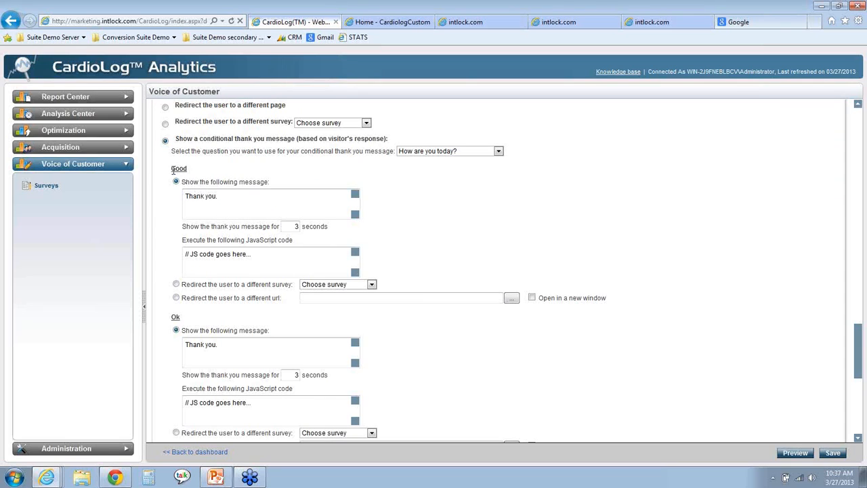
left_click(223, 195)
scroll(183, 209, "down", 2)
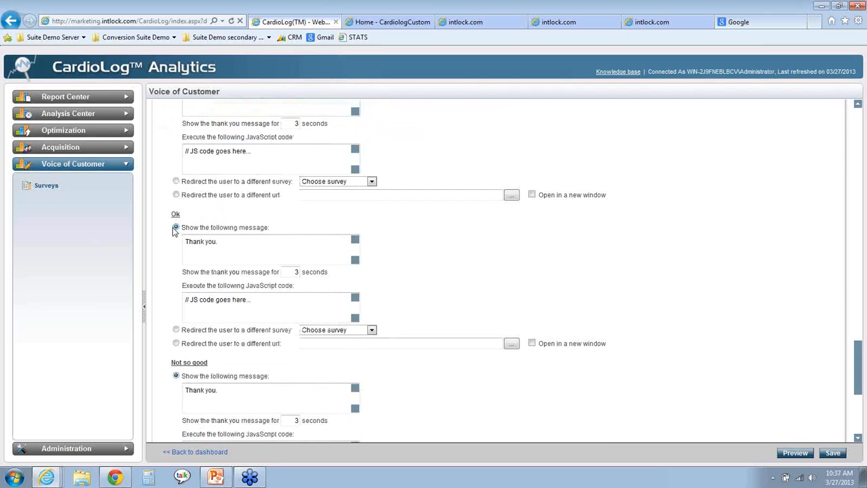
left_click_drag(228, 245, 183, 250)
scroll(183, 249, "down", 1)
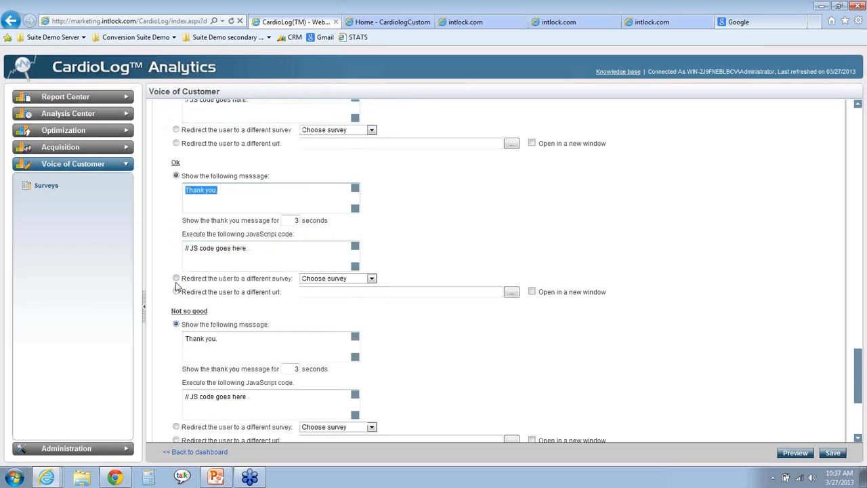
scroll(173, 290, "down", 2)
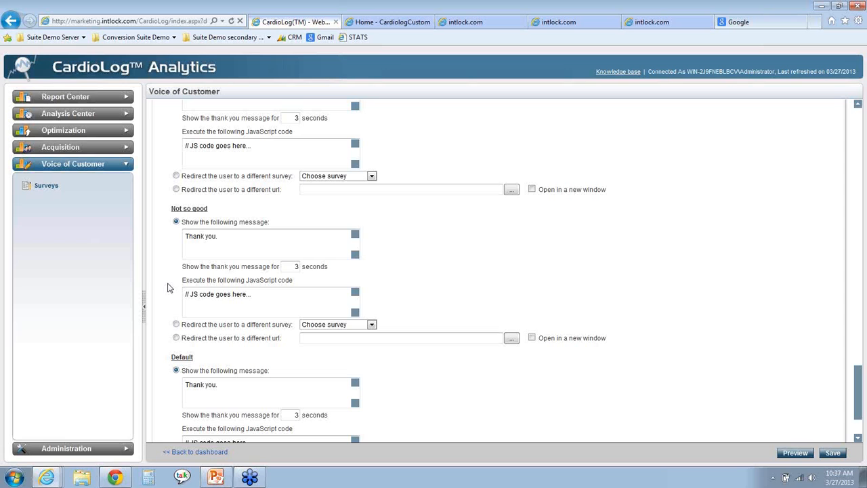
scroll(171, 285, "up", 3)
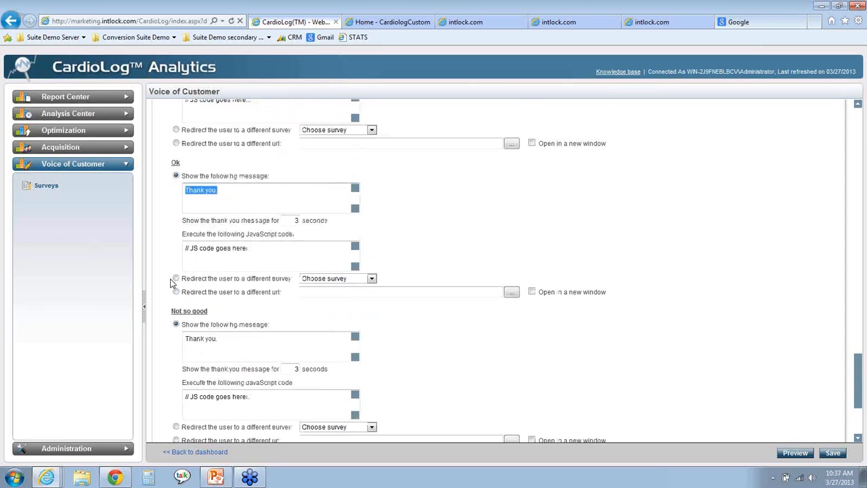
scroll(203, 285, "down", 5)
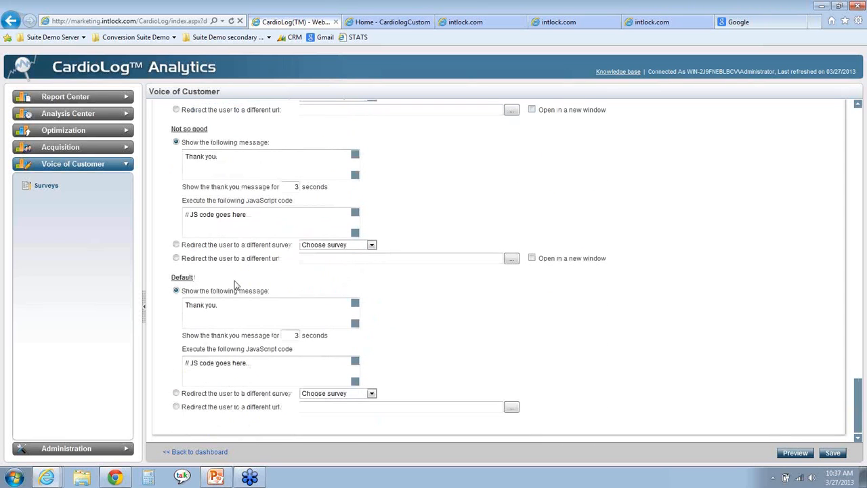
left_click(832, 453)
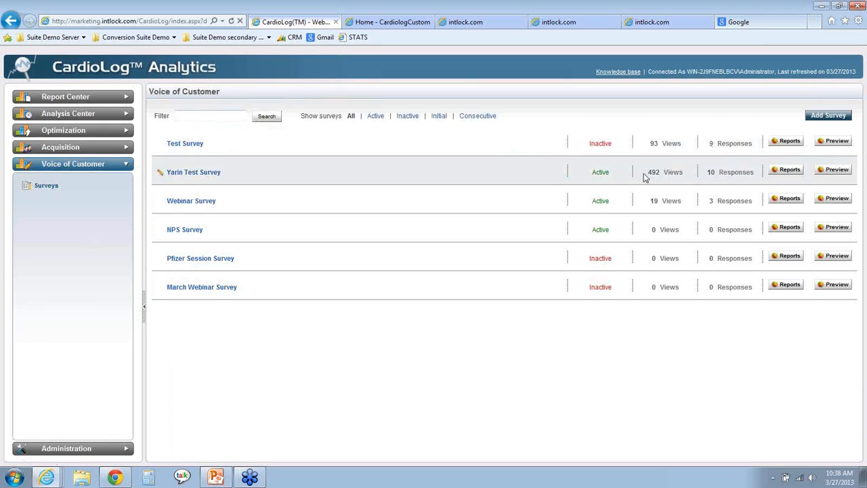
- Preview the March Webinar Survey and submit it with the answers "Good", "Very much" and "No", then dismiss the preview
left_click(826, 287)
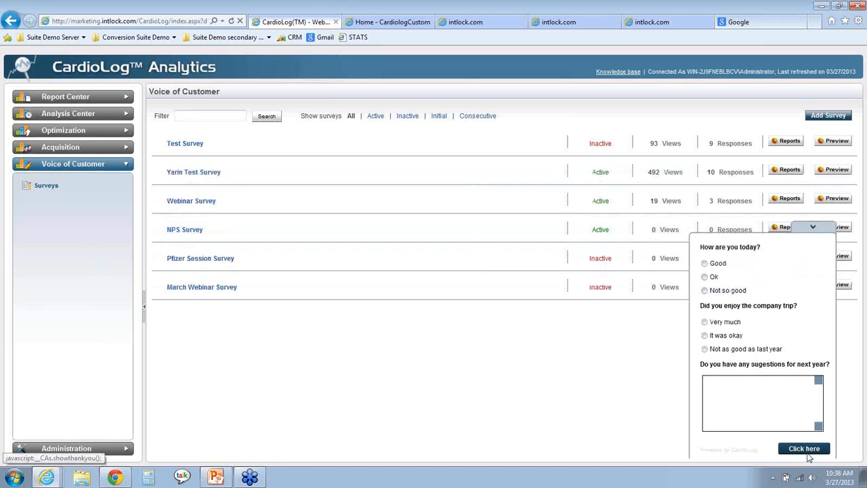
left_click(704, 264)
left_click(705, 323)
left_click(718, 398)
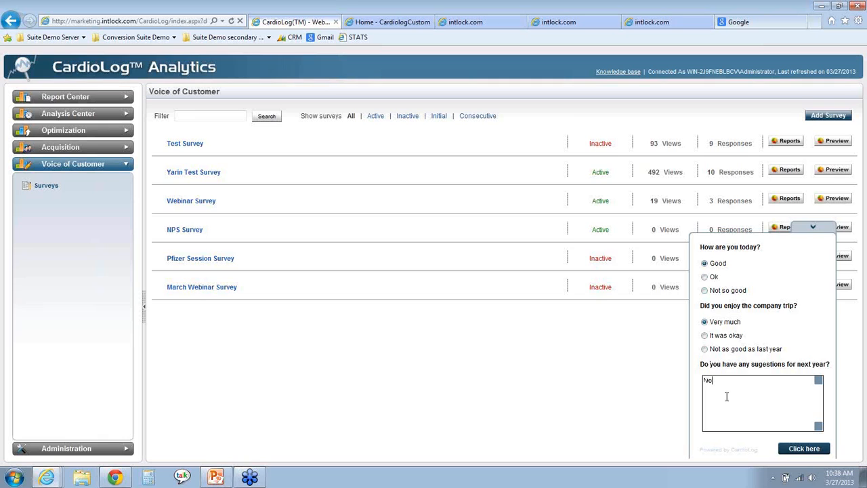
left_click(810, 449)
left_click(813, 420)
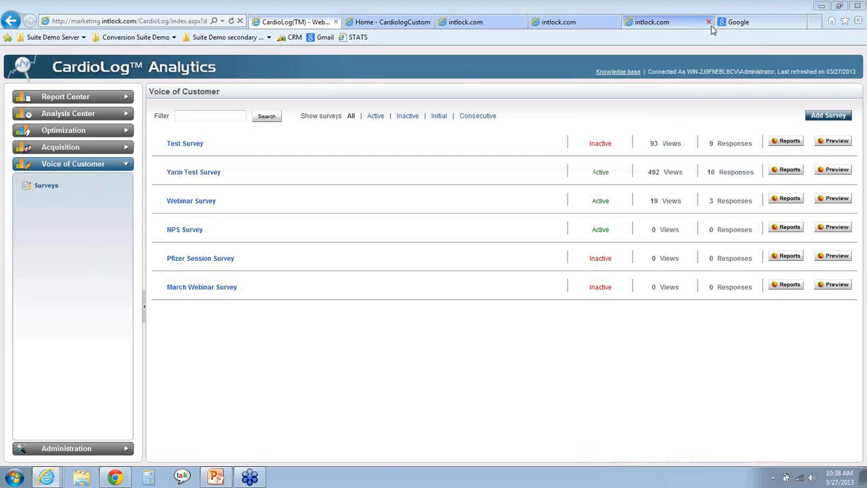
- Open the Test Survey's report and examine its responses, the totals per answer and the page filter choices
left_click(783, 142)
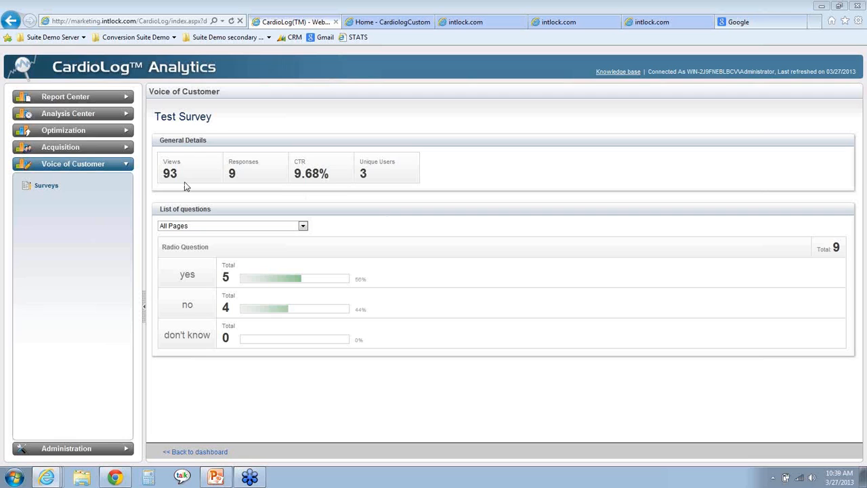
double_click(232, 174)
double_click(229, 276)
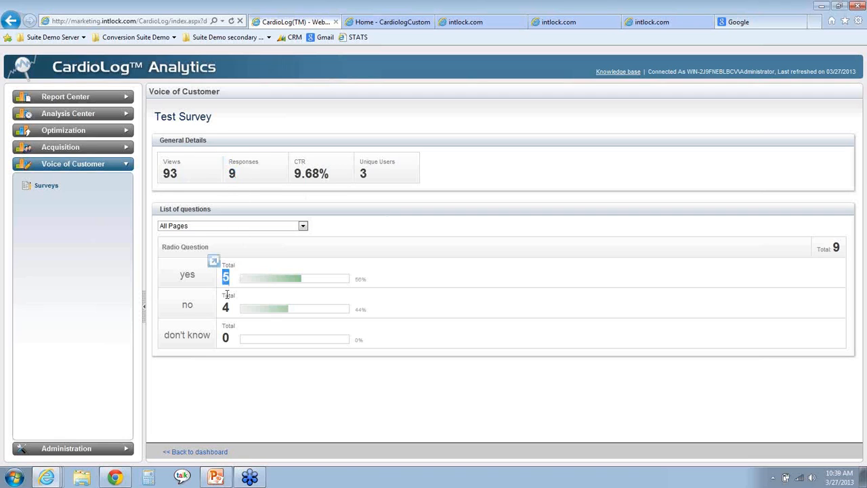
triple_click(227, 307)
left_click(279, 230)
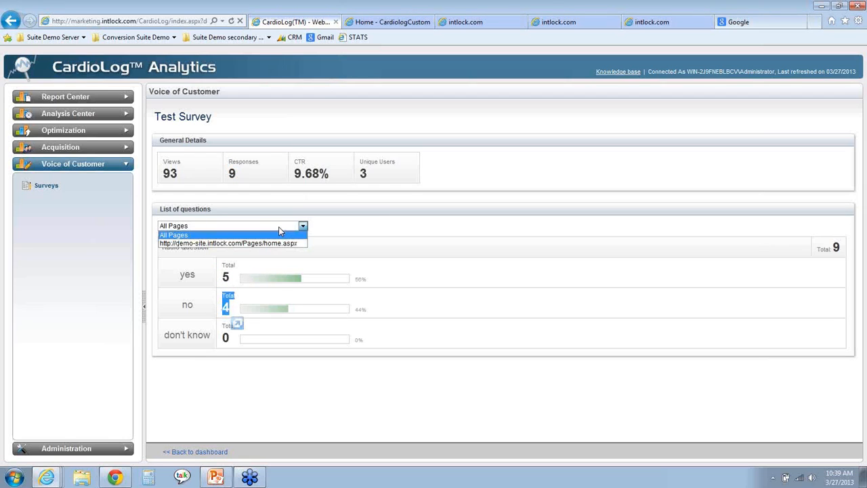
left_click(359, 233)
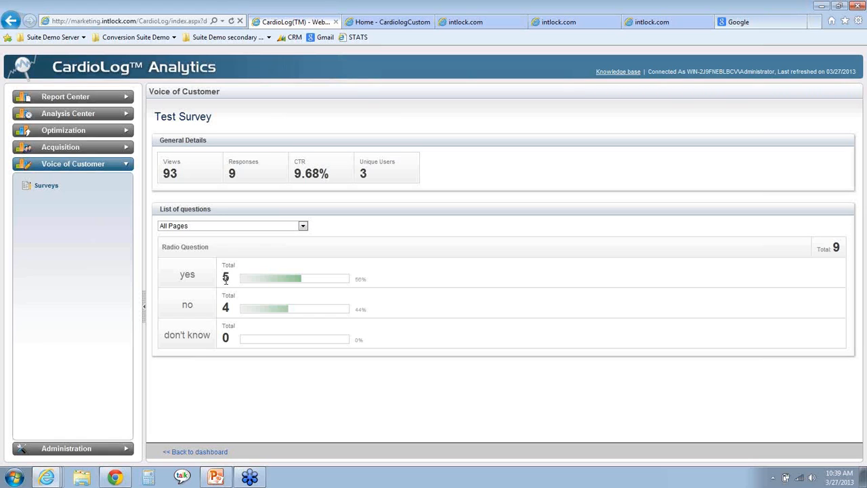
- Switch to the CardioLog Webinar - March 2013 presentation in PowerPoint and show the Q&A slide as a slide show
key("alt+Tab")
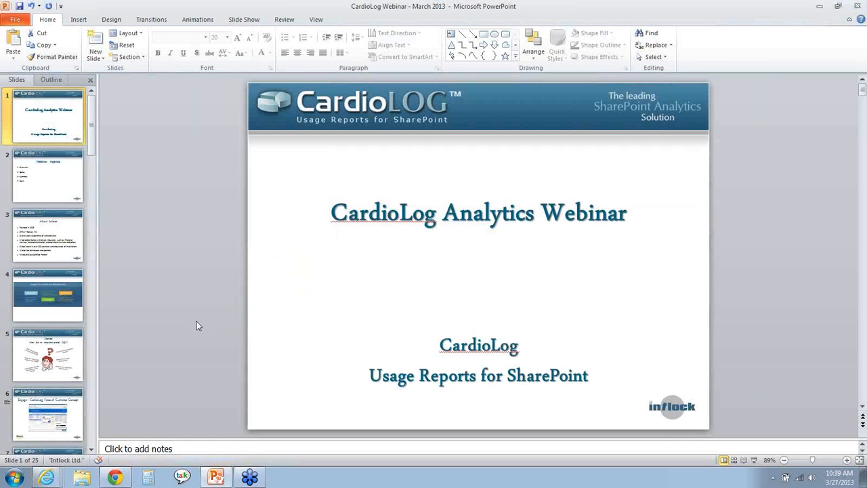
left_click(754, 460)
key("Right")
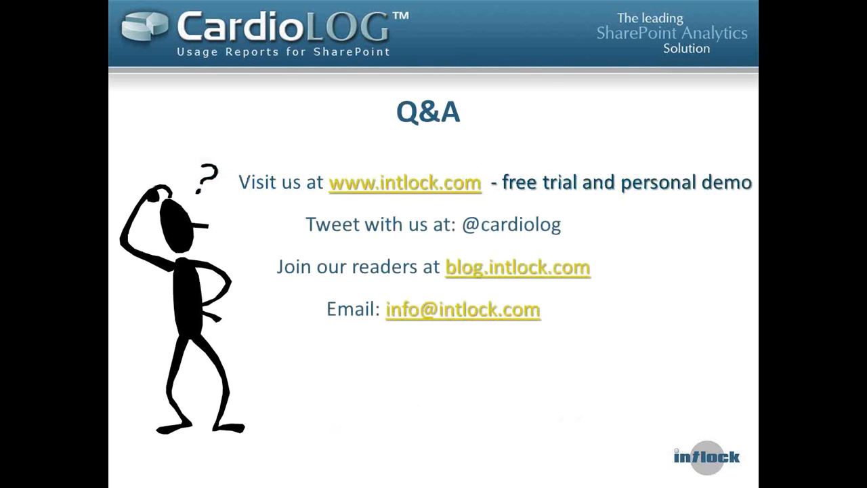